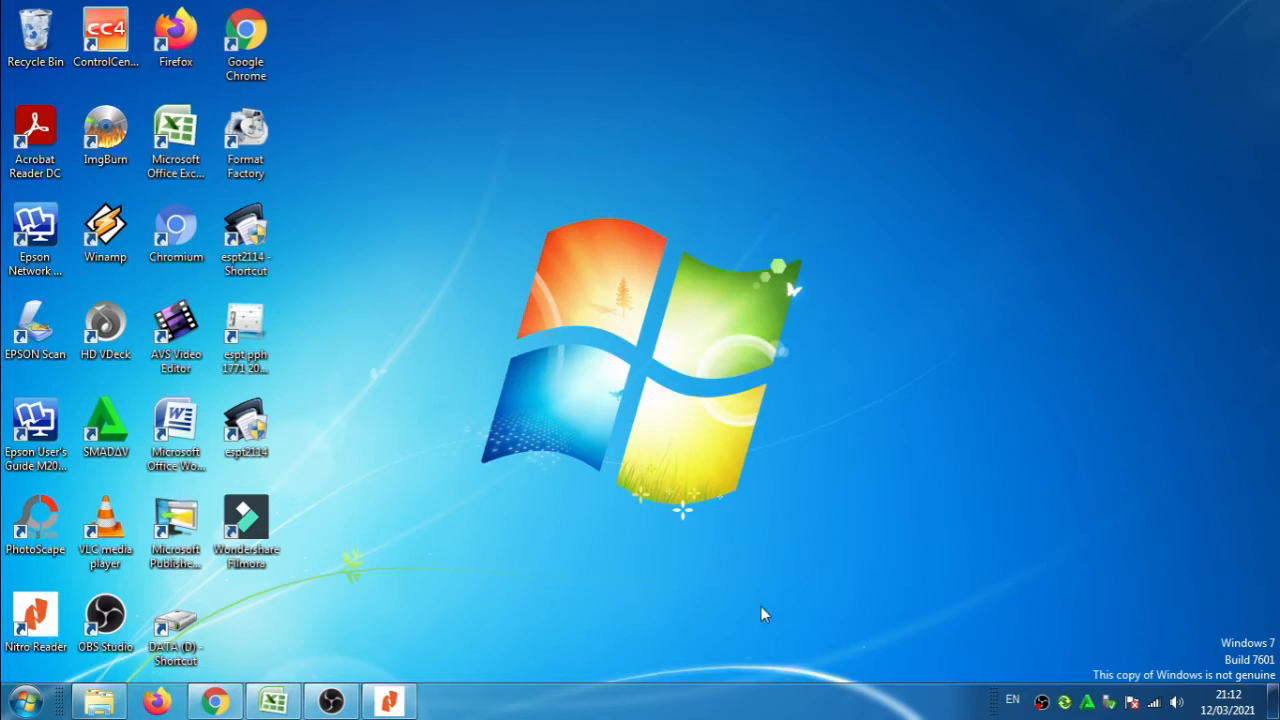
# - Review the SPT WP OP 2020 workbook in Excel, then bring the withholding slip PDFs forward
pyautogui.click(273, 701)
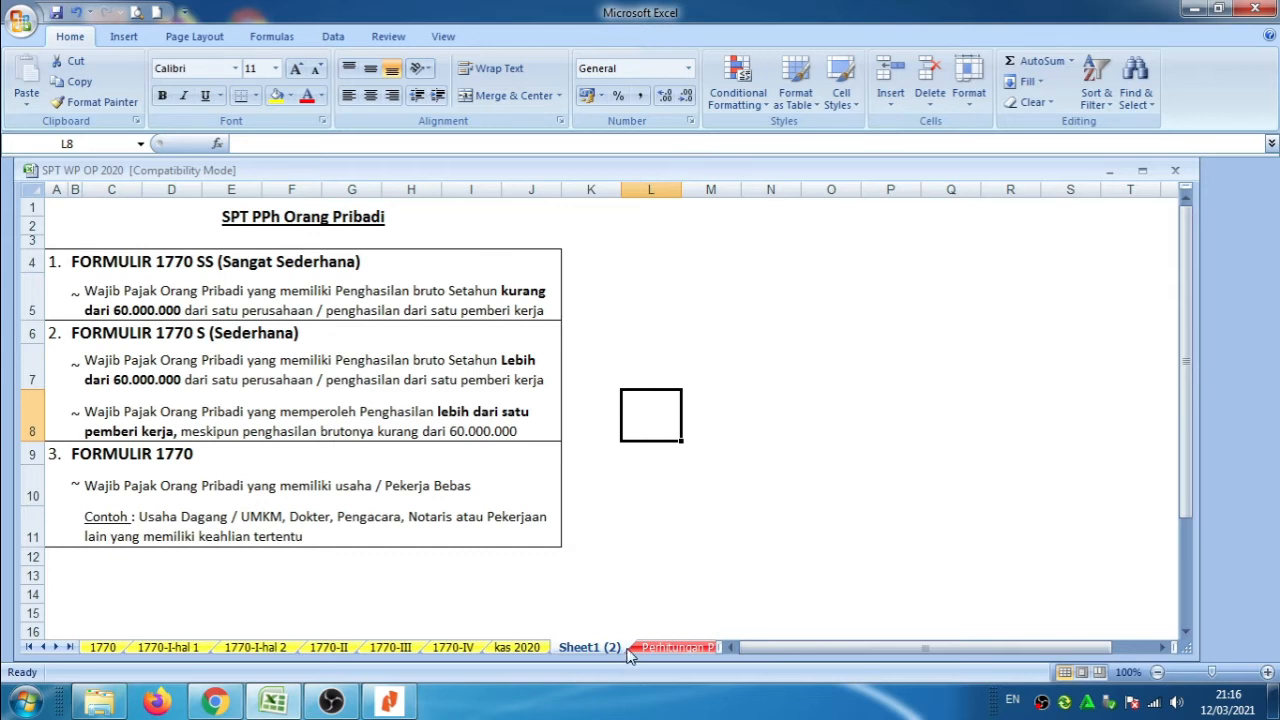
pyautogui.click(392, 704)
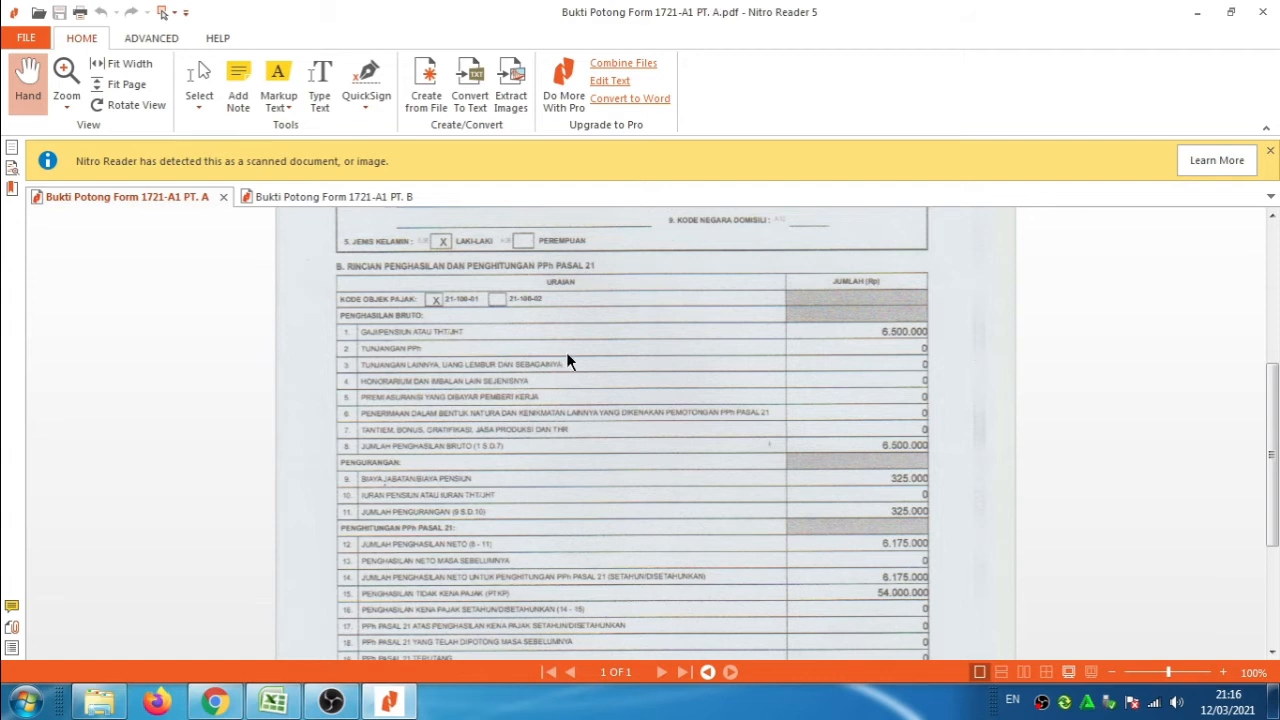
# - Compare the PT. B and PT. A Form 1721-A1 withholding slips, ending on PT. B
pyautogui.click(340, 197)
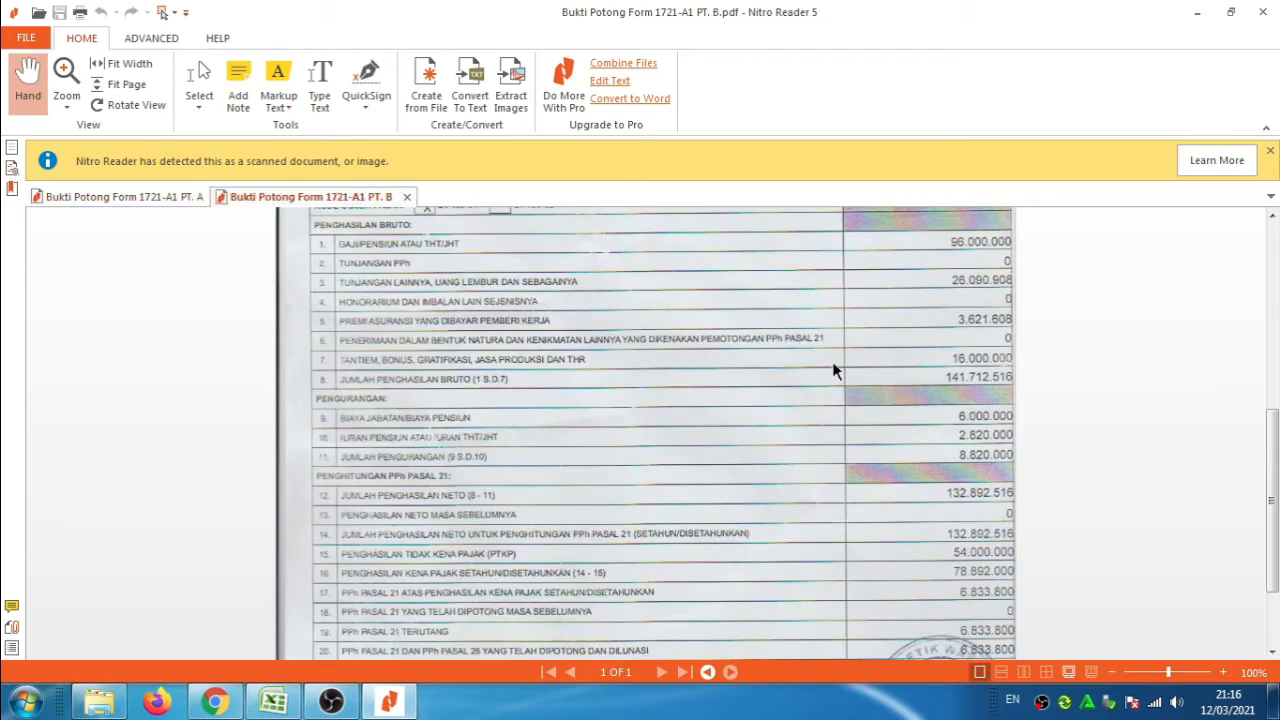
pyautogui.click(120, 197)
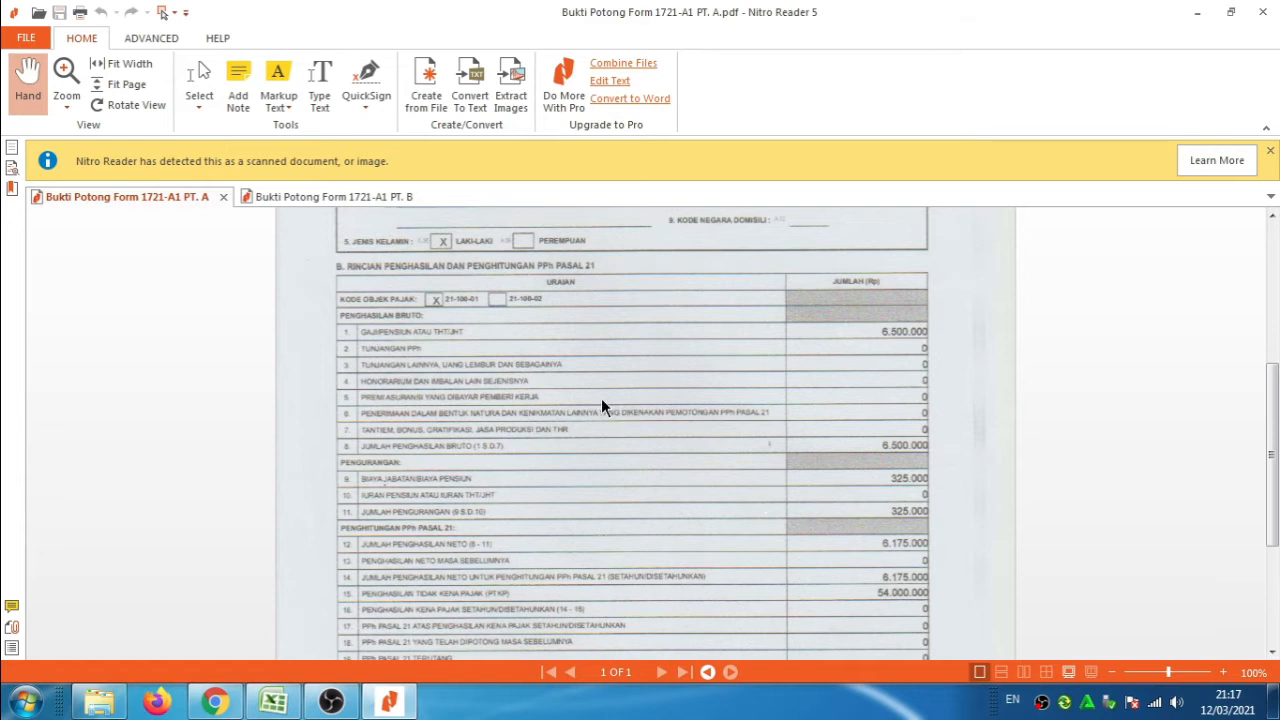
pyautogui.click(333, 196)
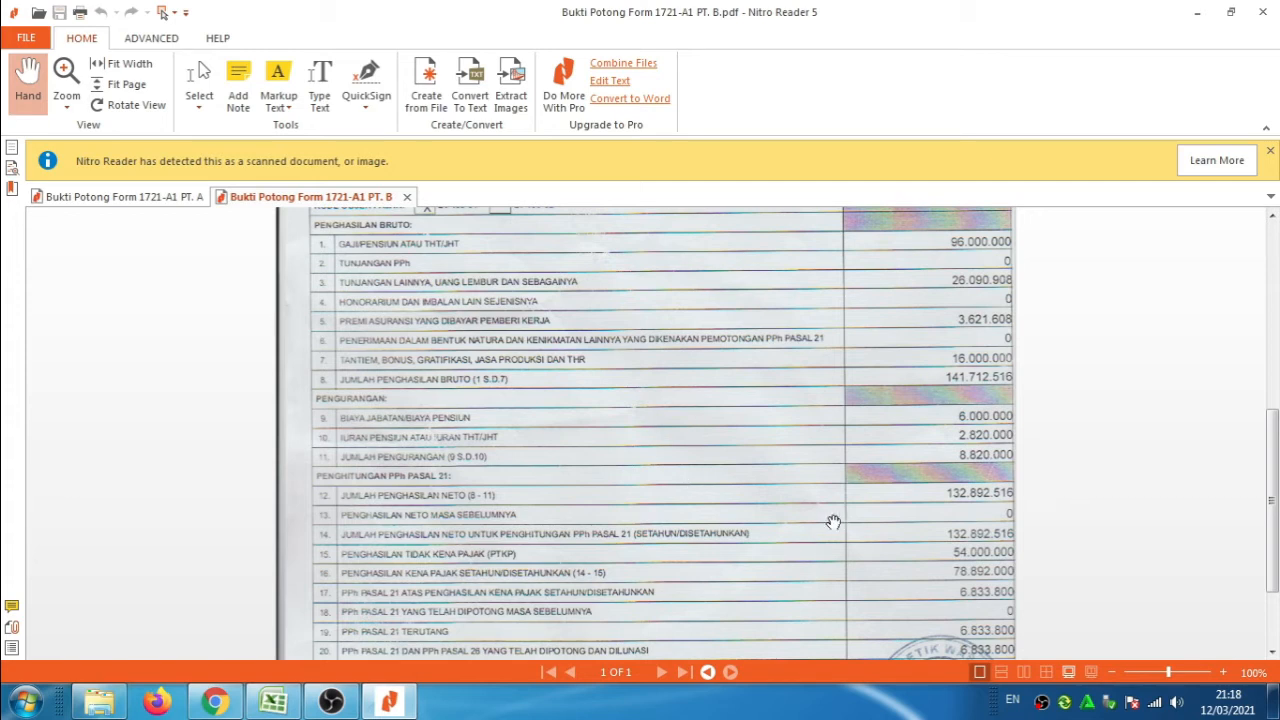
# - Recheck the PT. A withholding slip figures, then return to the PT. B slip
pyautogui.click(146, 197)
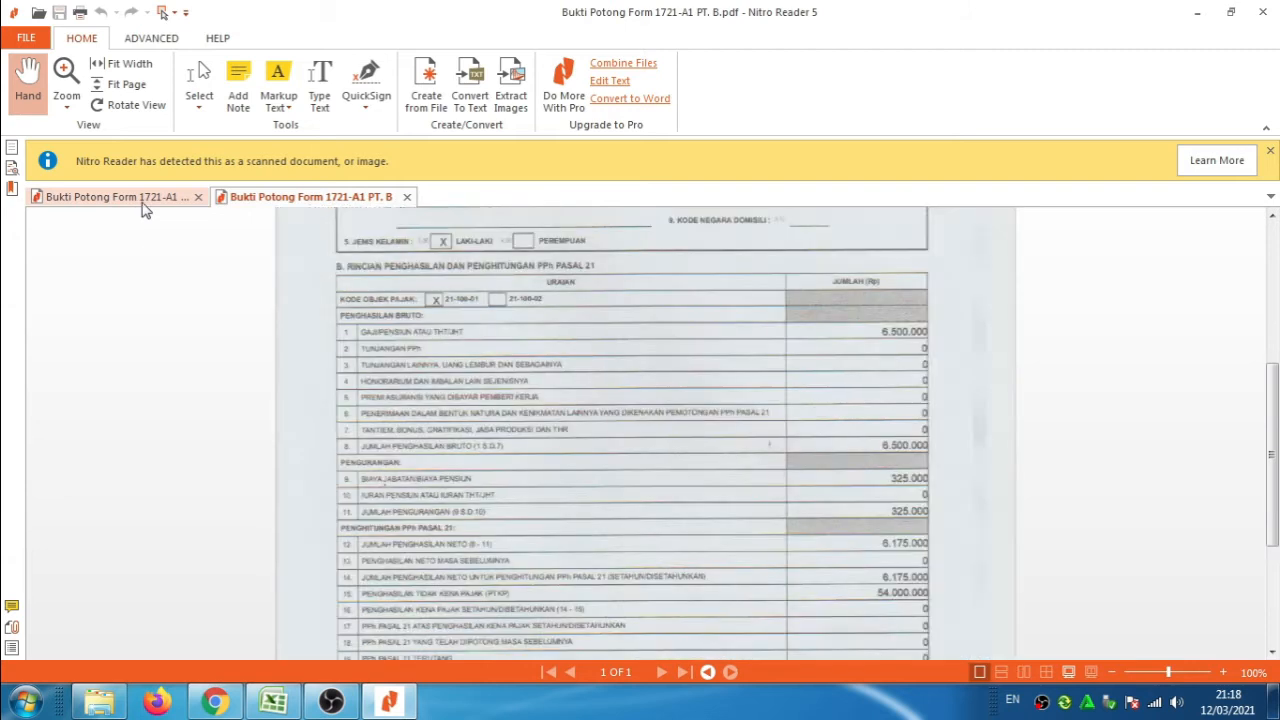
pyautogui.click(322, 200)
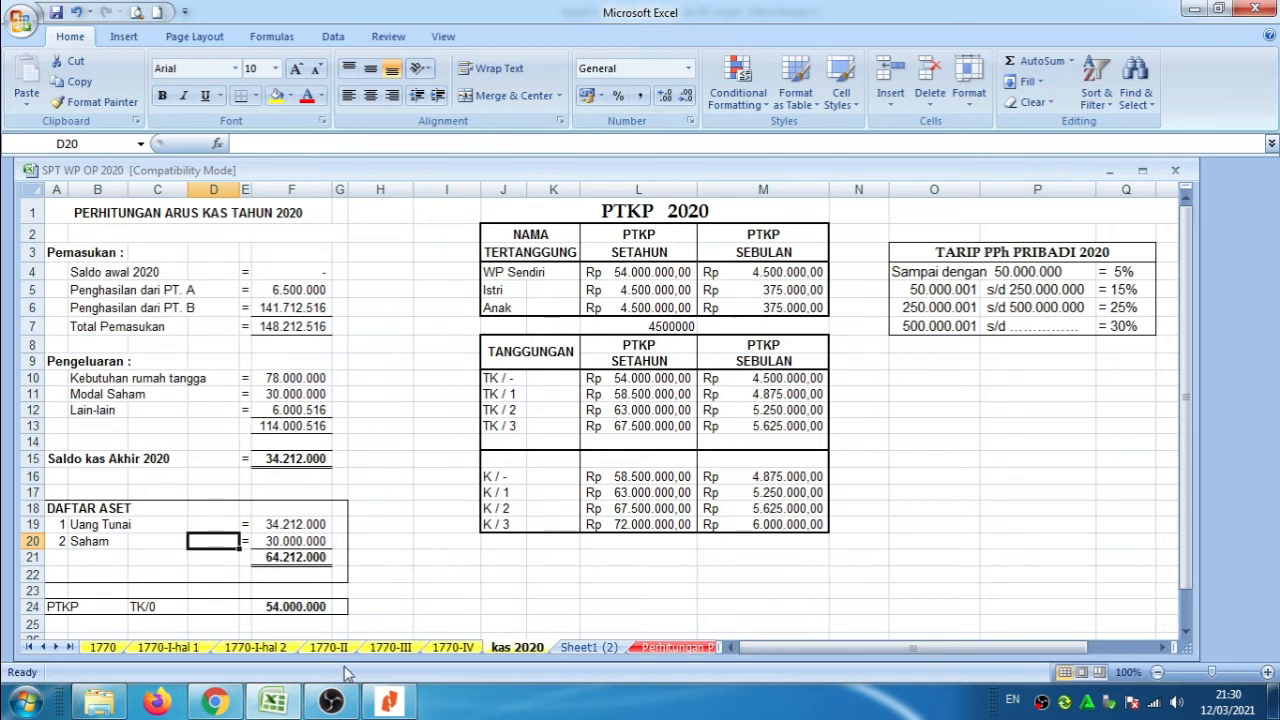
# - Switch from Excel to the Google Chrome New Tab window
pyautogui.moveTo(232, 706)
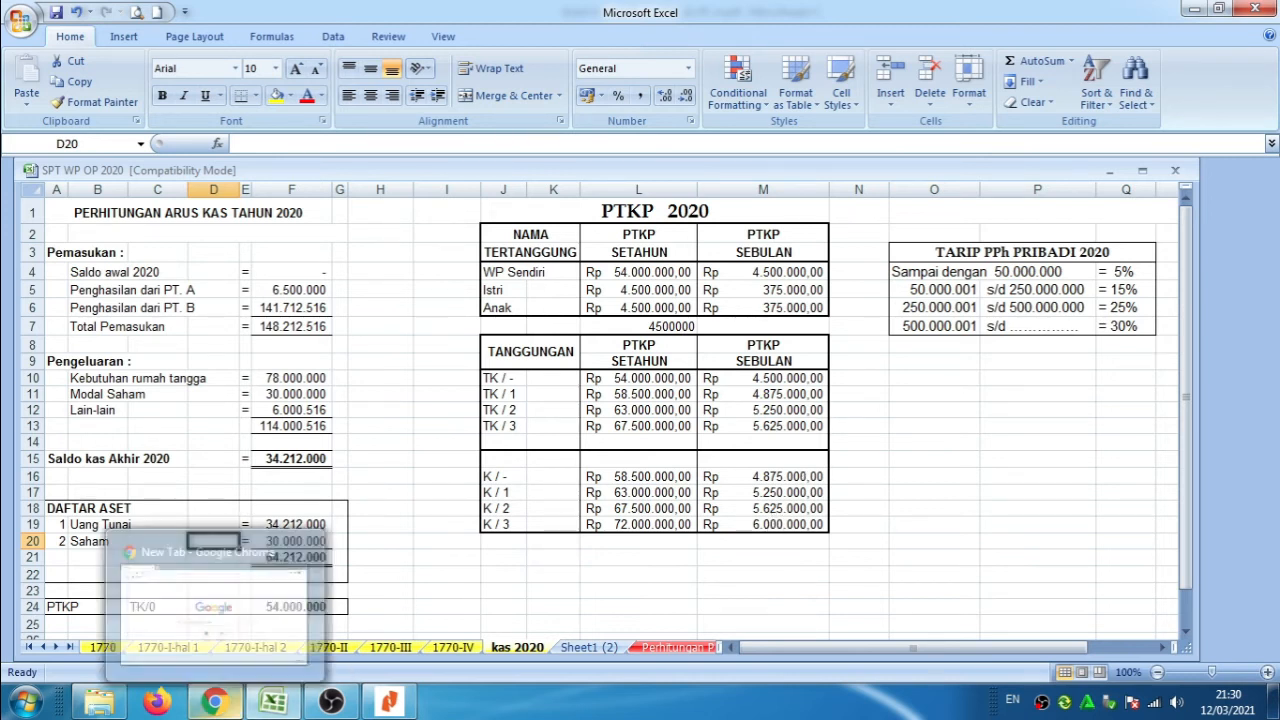
pyautogui.click(232, 706)
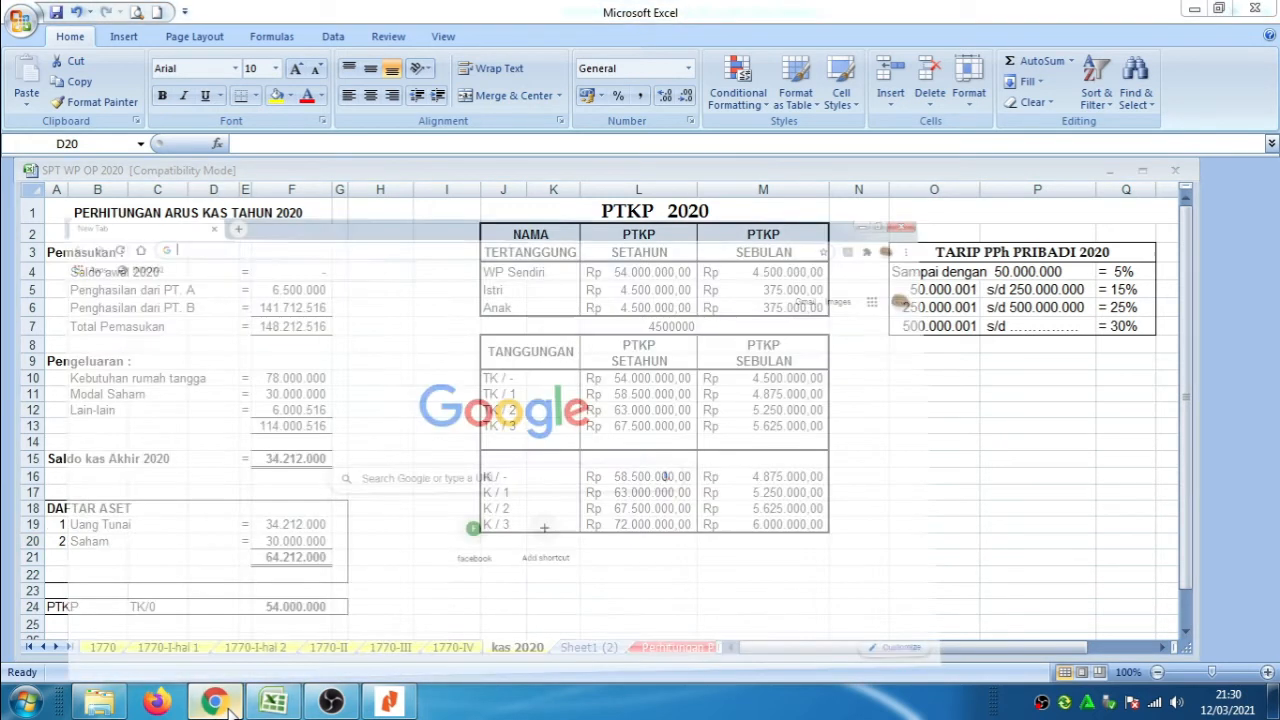
# - Load djponline.pajak.go.id and dismiss the e-Form announcement popup
pyautogui.write('djp')
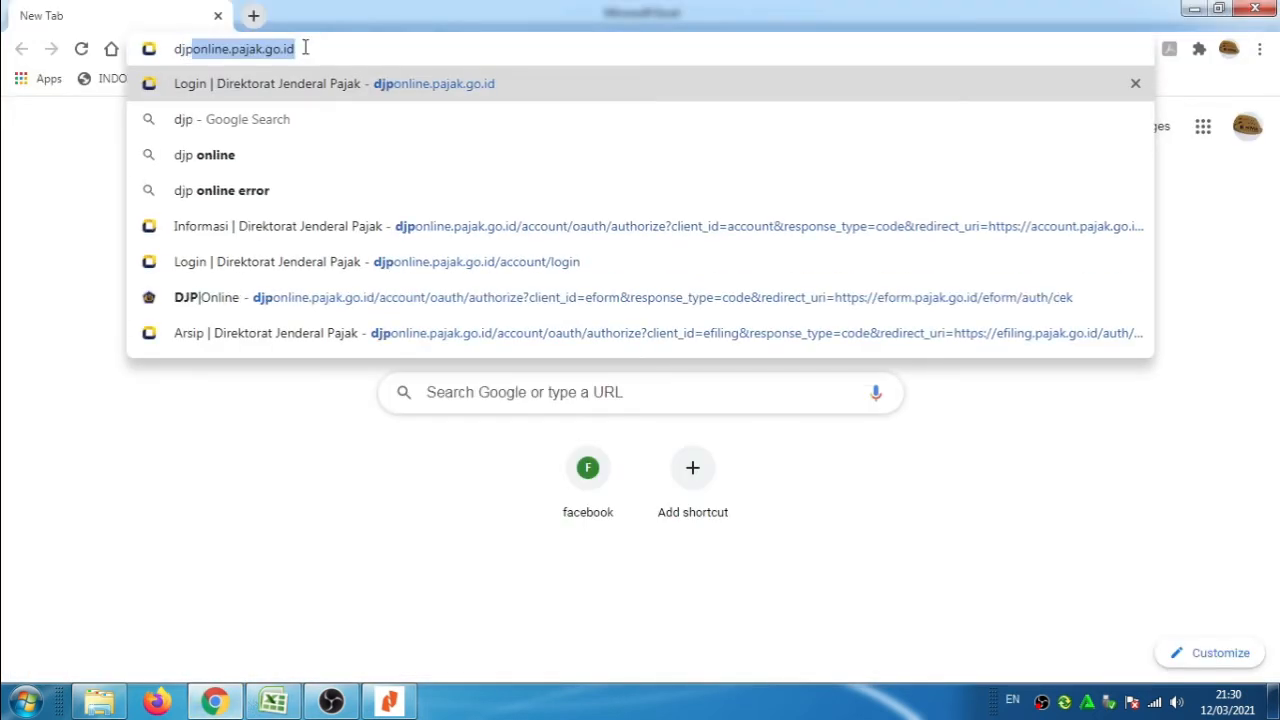
pyautogui.press('Return')
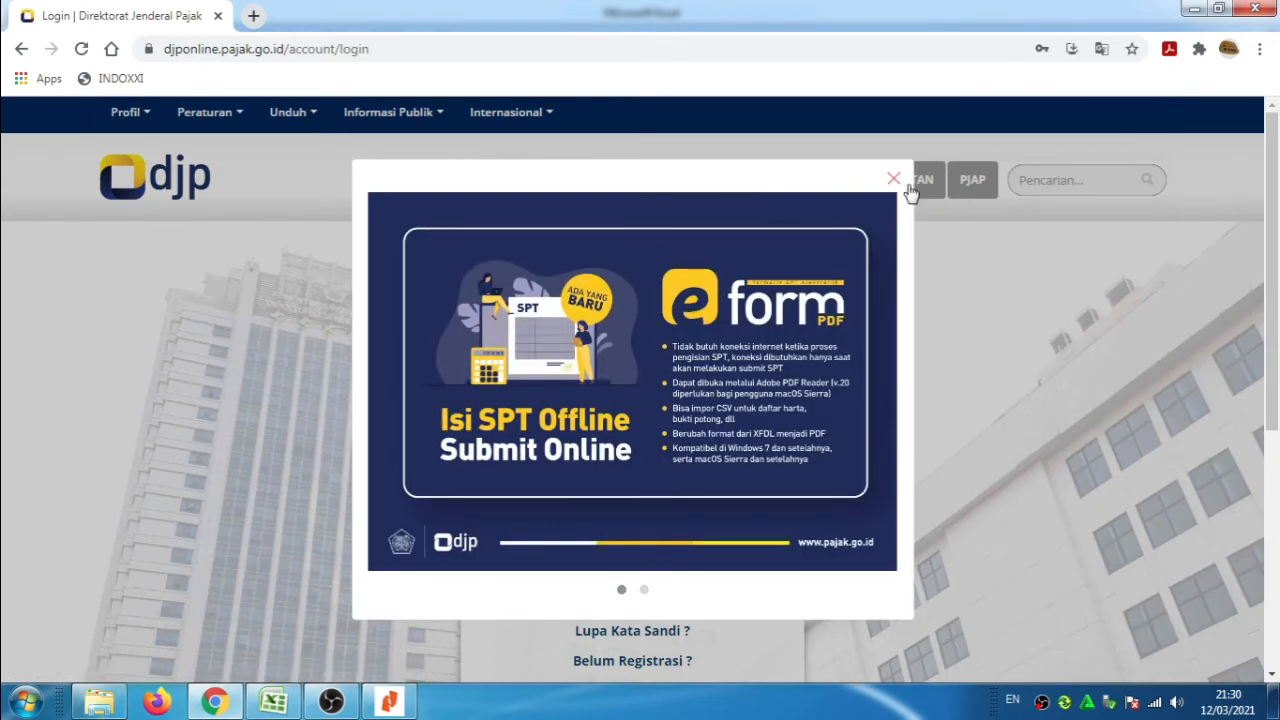
pyautogui.click(894, 181)
# - Enter the taxpayer's NPWP, account password and security code, then log in
pyautogui.click(545, 370)
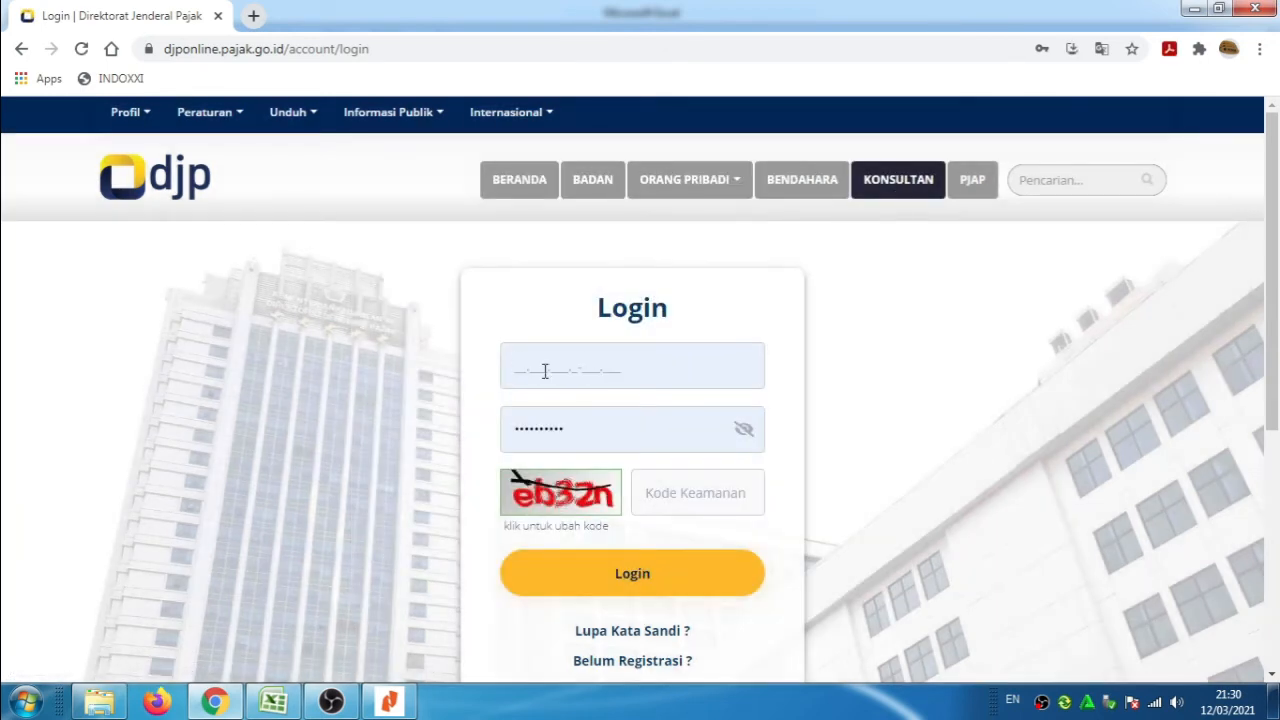
pyautogui.write('01')
pyautogui.hotkey('ctrl', 'v')
pyautogui.click(620, 434)
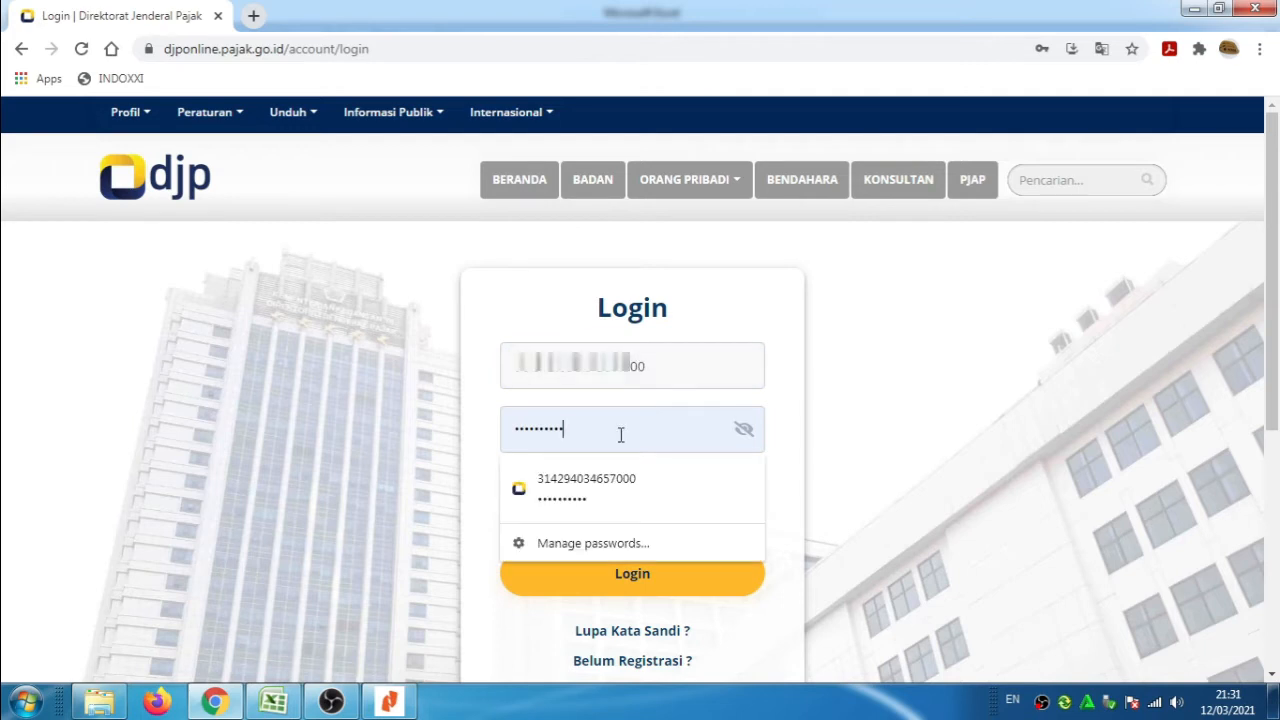
pyautogui.write('•••')
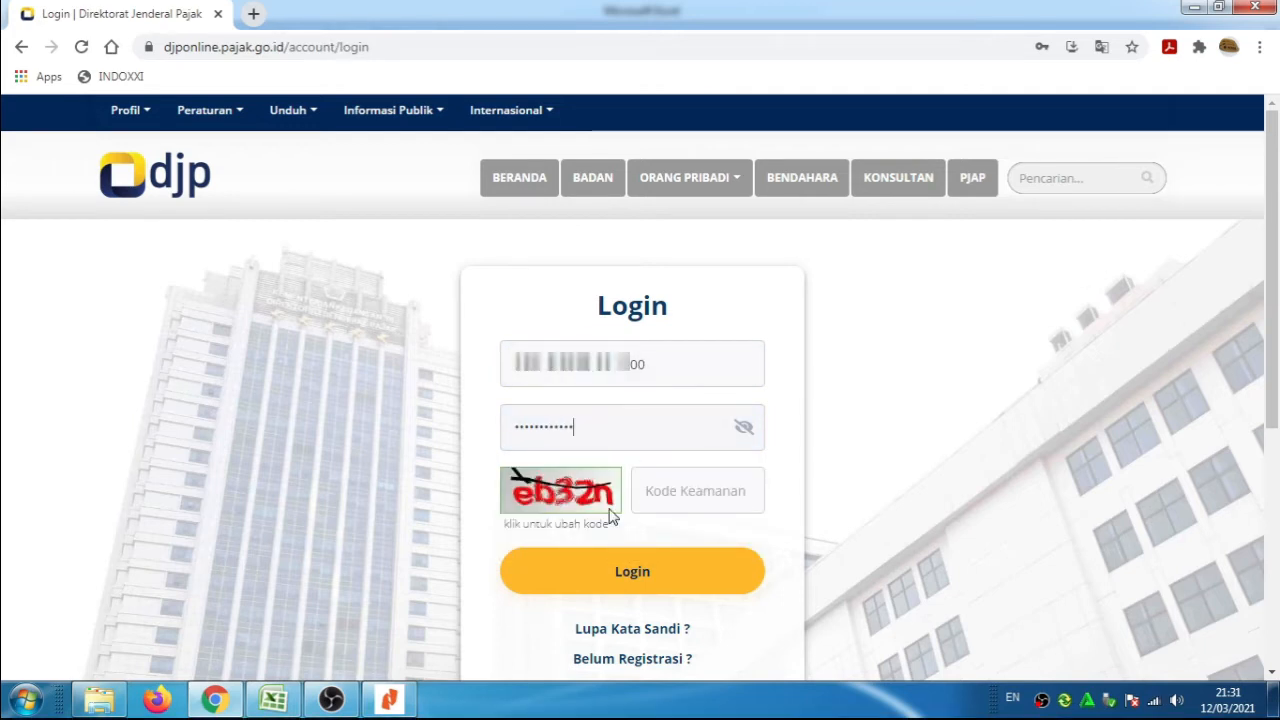
pyautogui.click(695, 485)
pyautogui.write('eb32n')
pyautogui.click(618, 576)
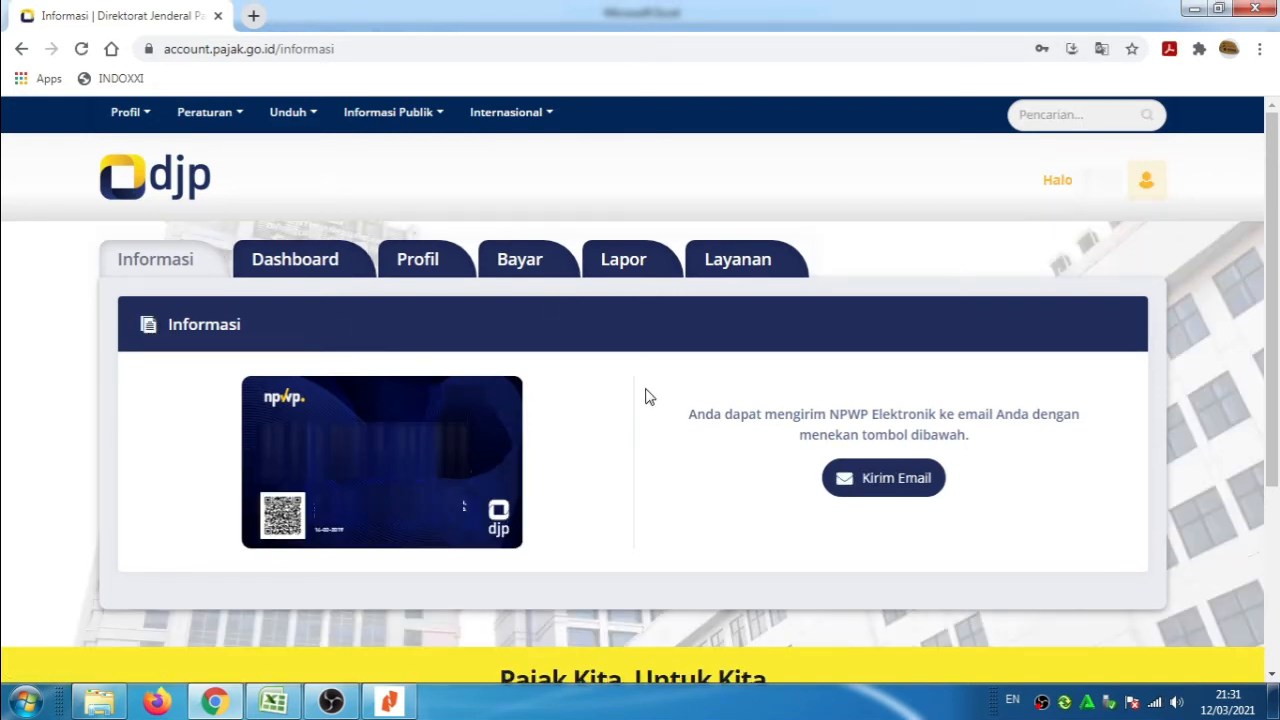
# - Open Lapor, launch the e-Form (Versi Lama) service, and start a new SPT
pyautogui.click(628, 275)
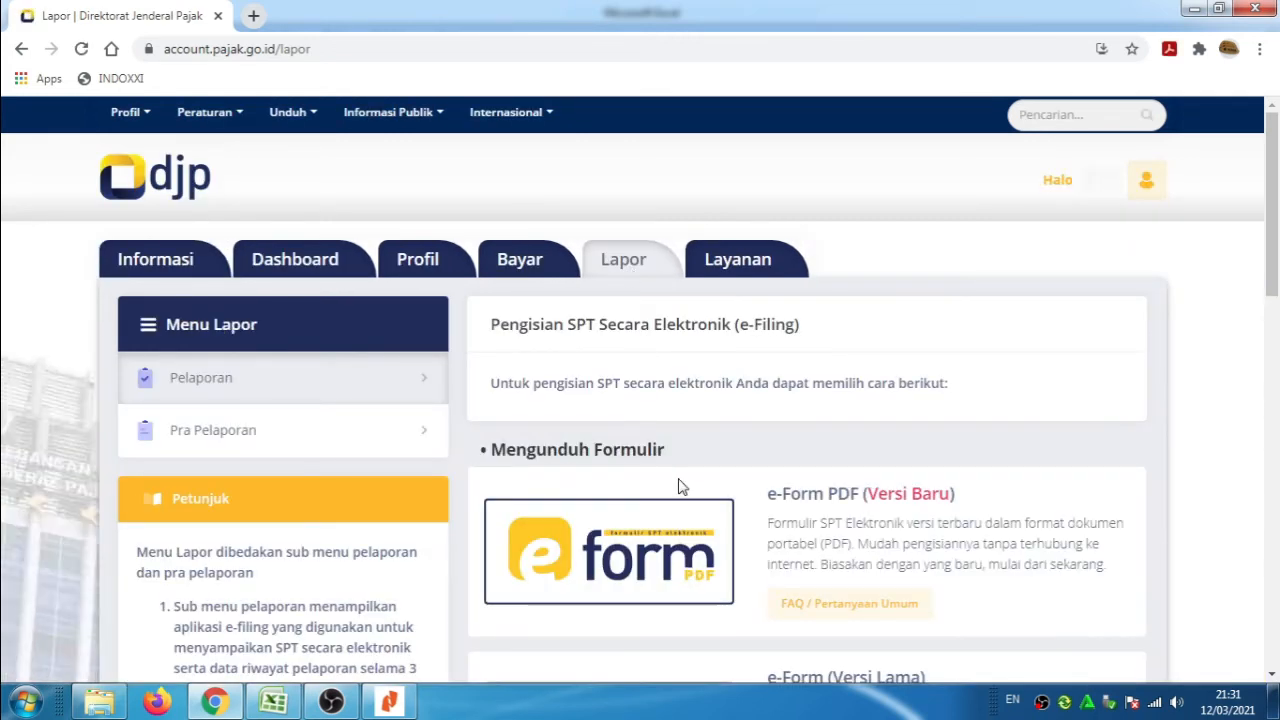
pyautogui.scroll(-2, 744, 509)
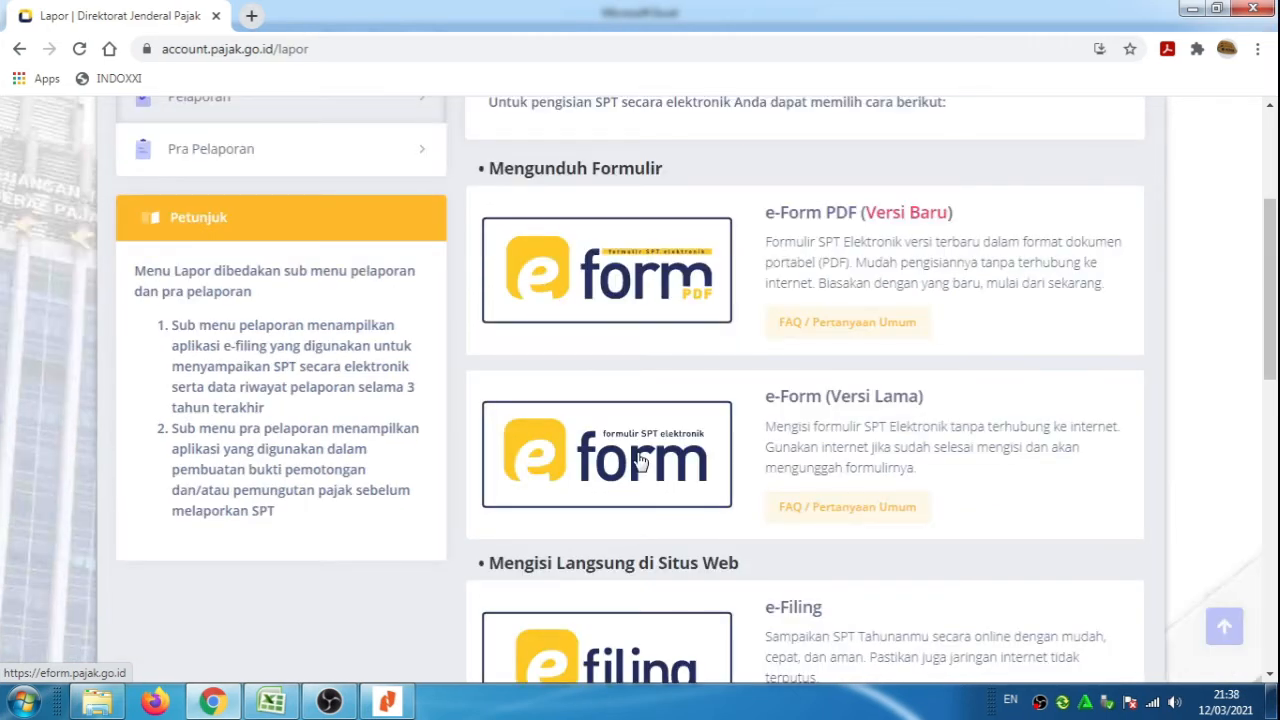
pyautogui.click(641, 459)
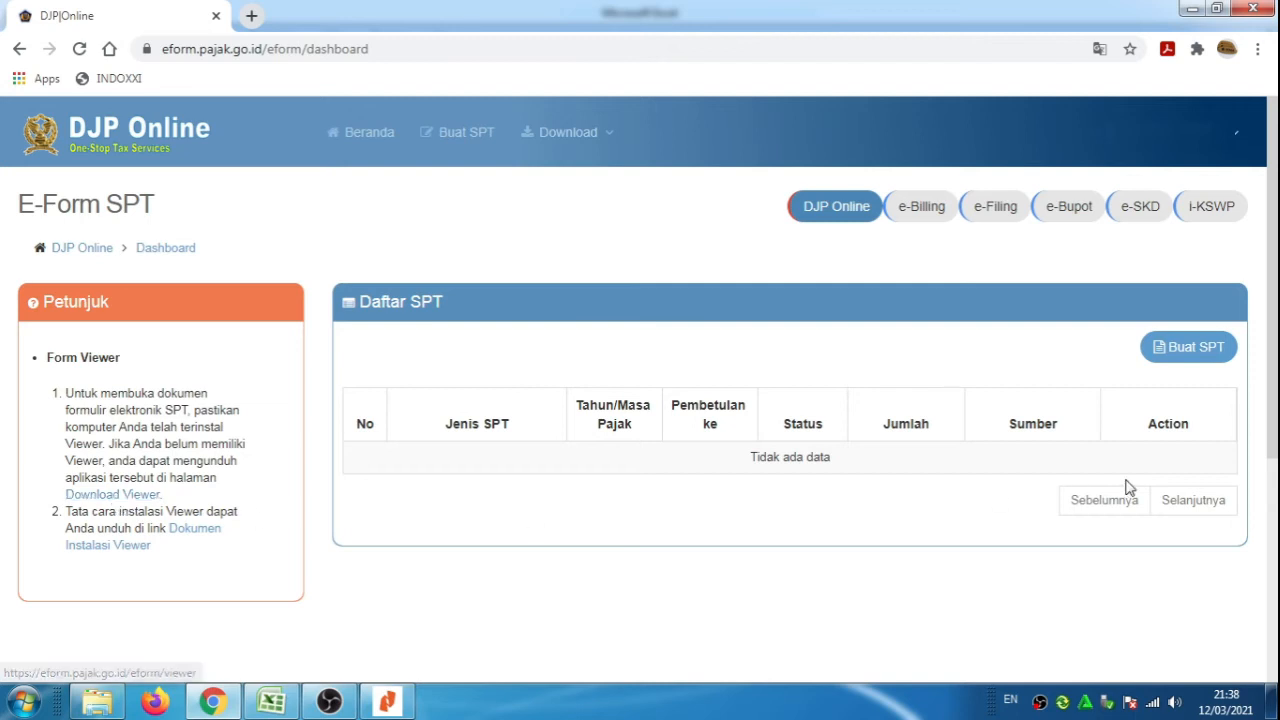
pyautogui.click(1192, 357)
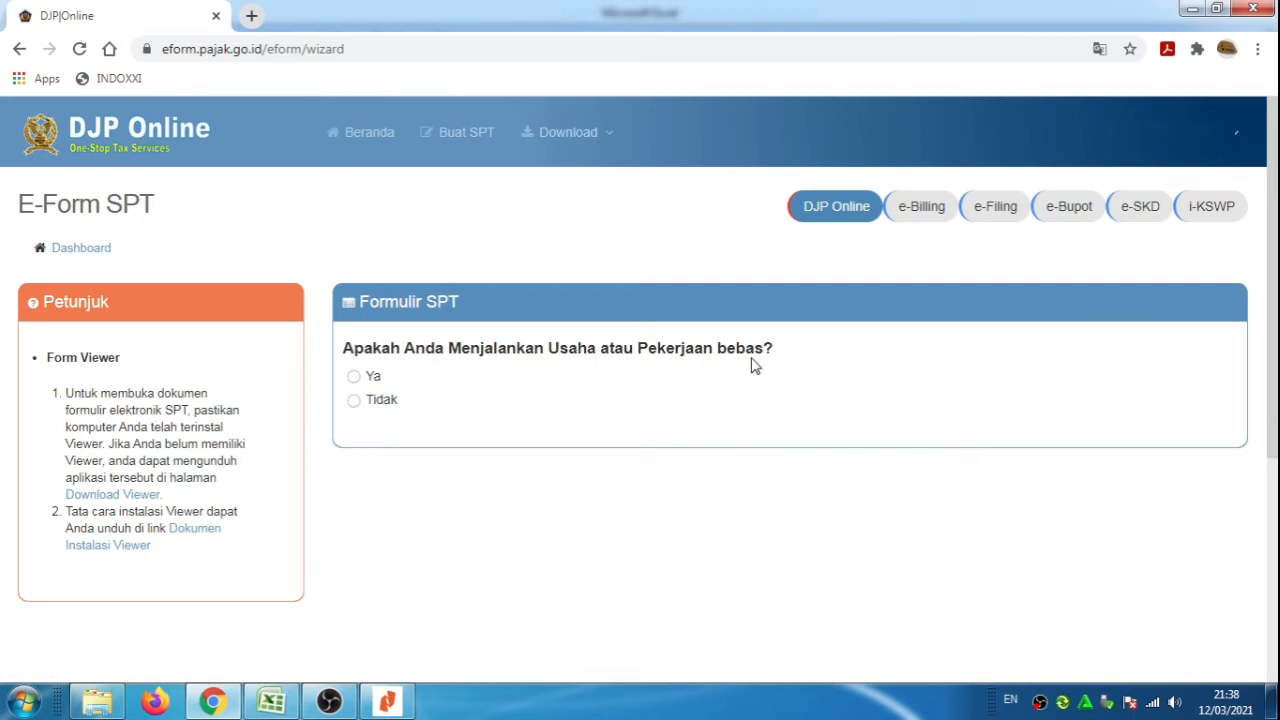
# - Answer Tidak to the business, separate spouse taxation and under-60-million income questions
pyautogui.click(354, 401)
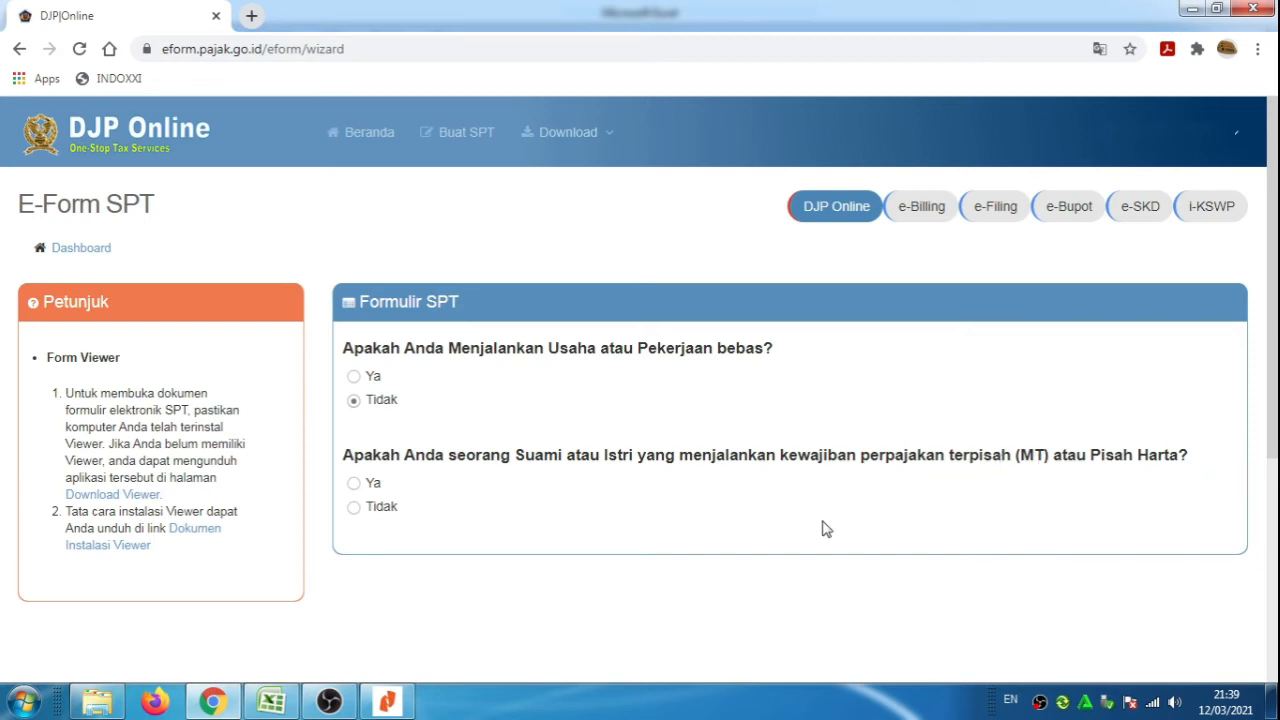
pyautogui.click(355, 508)
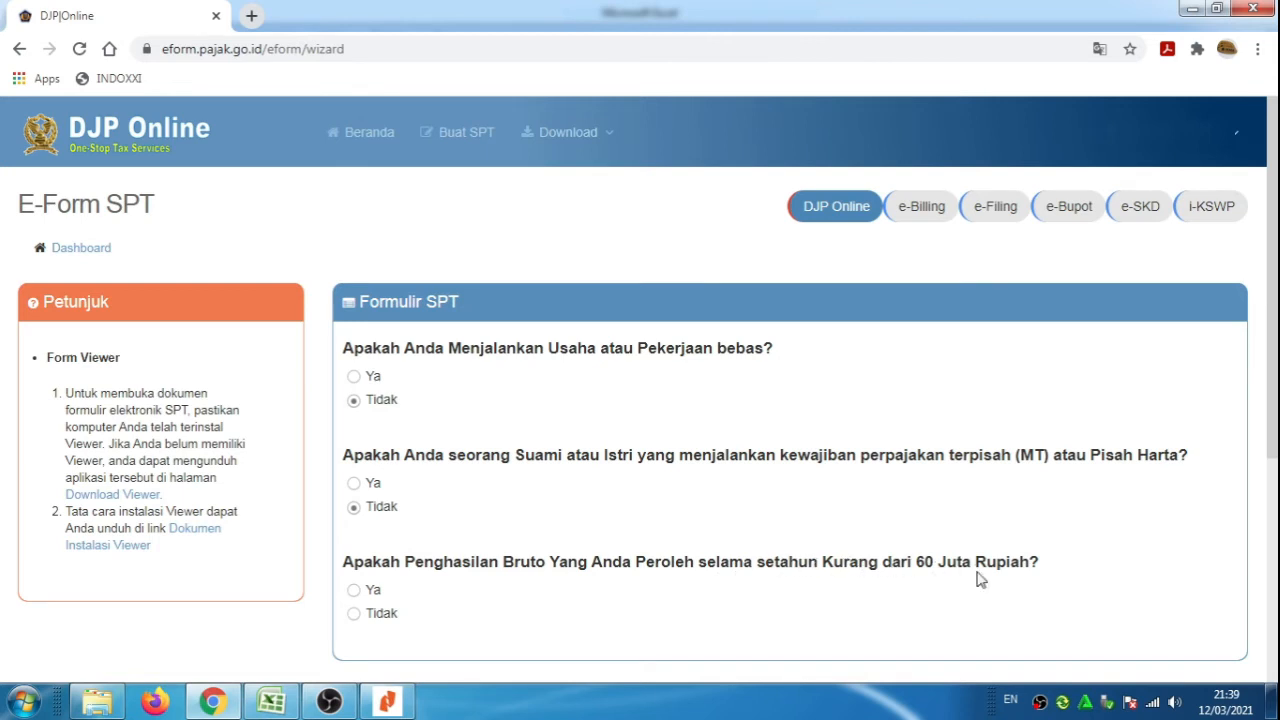
pyautogui.click(355, 617)
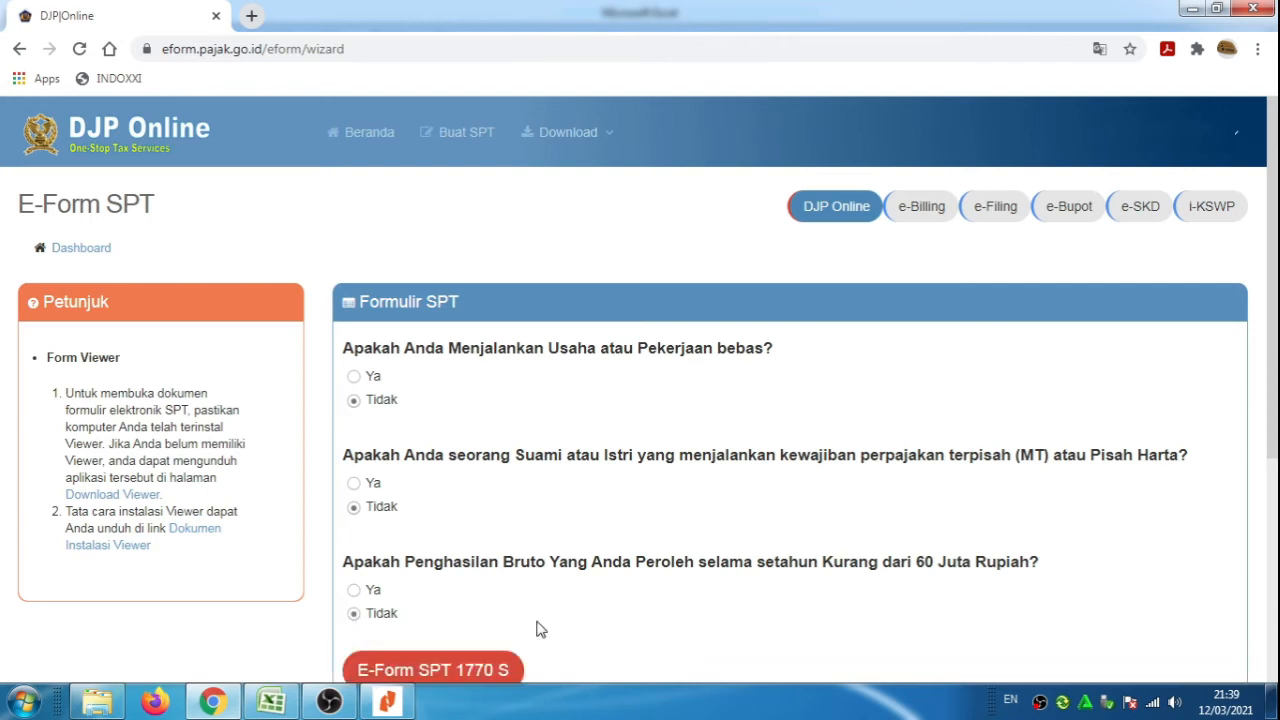
pyautogui.scroll(-1, 558, 626)
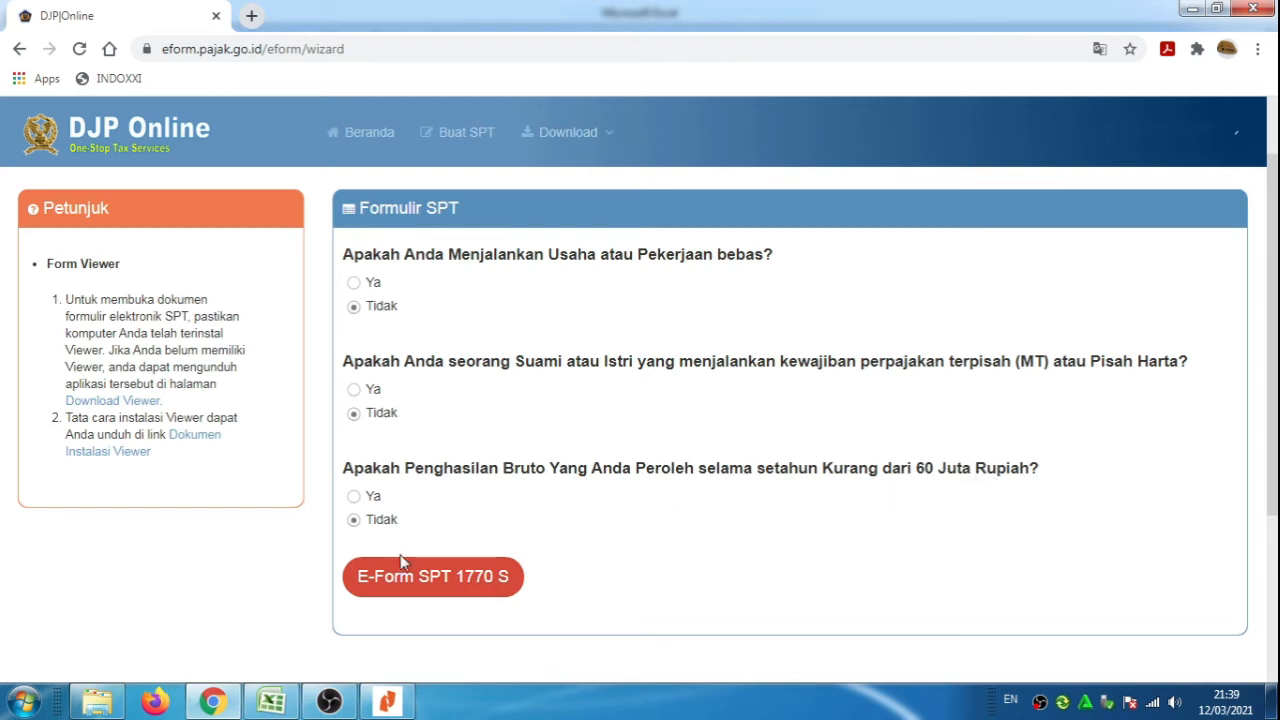
# - Choose SPT 1770 S with Tahun Pajak 2020, send the request, and reveal the downloaded .xfdl file
pyautogui.click(447, 589)
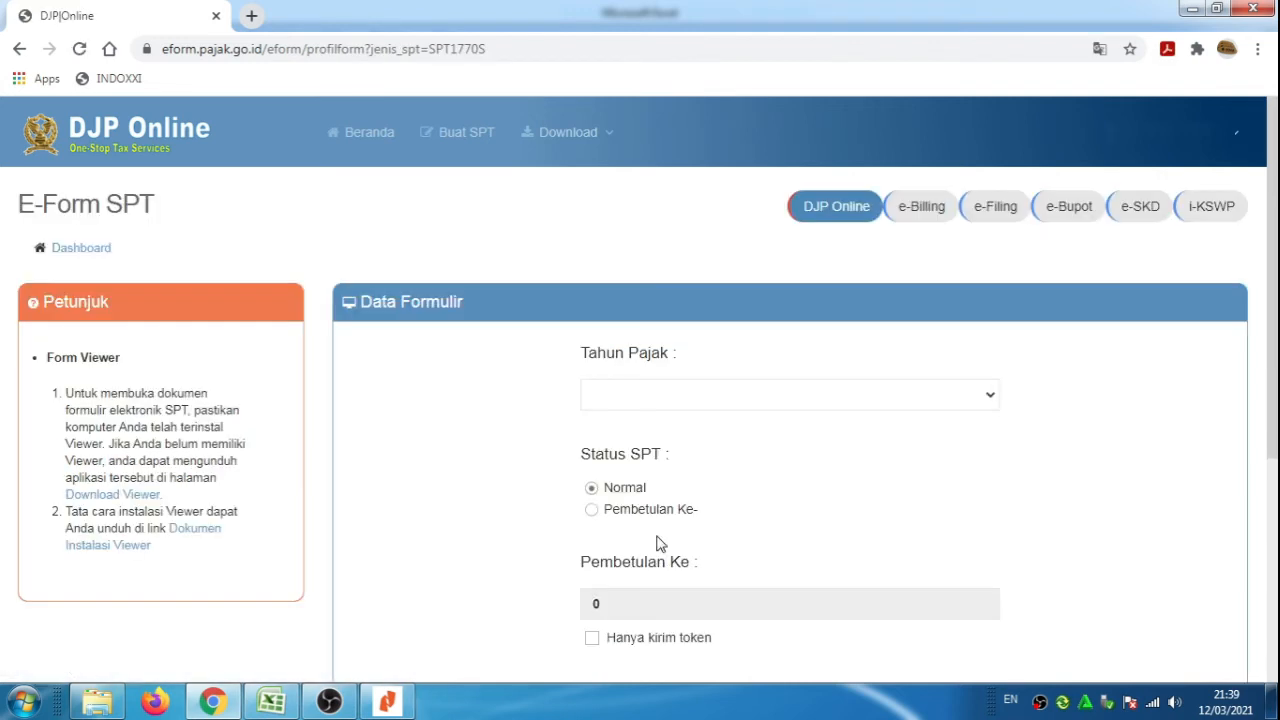
pyautogui.click(976, 402)
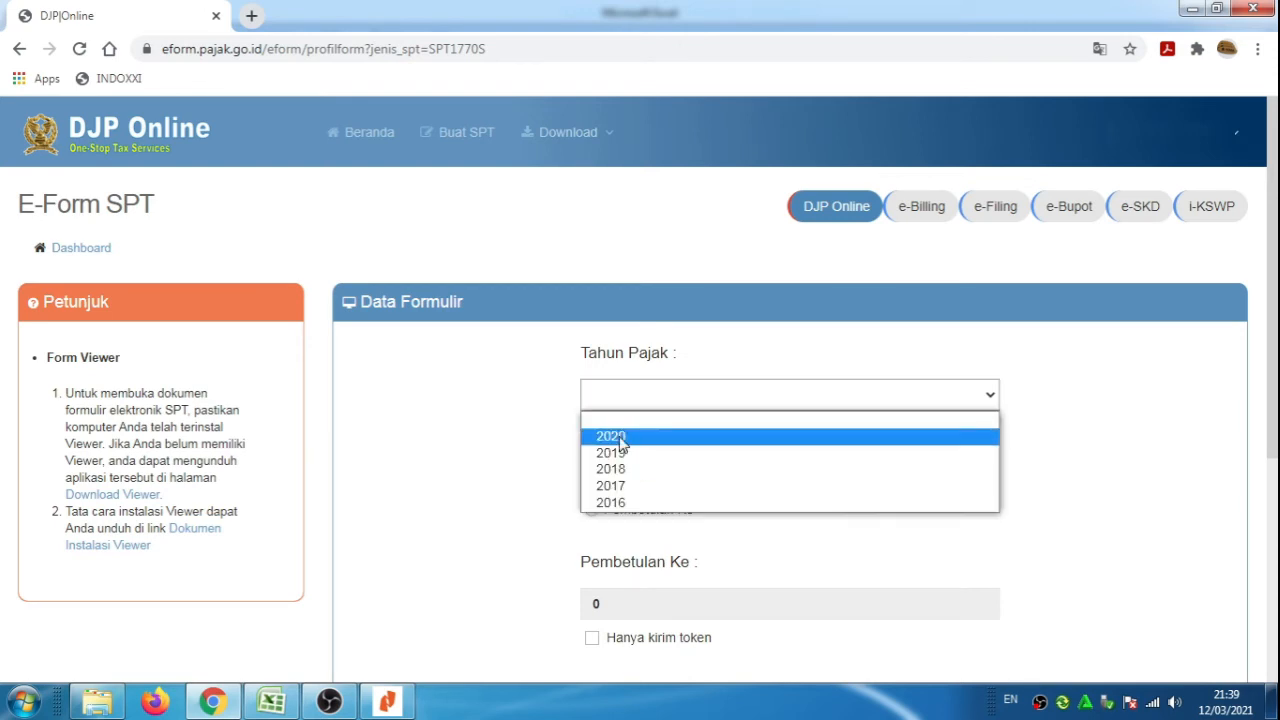
pyautogui.click(620, 443)
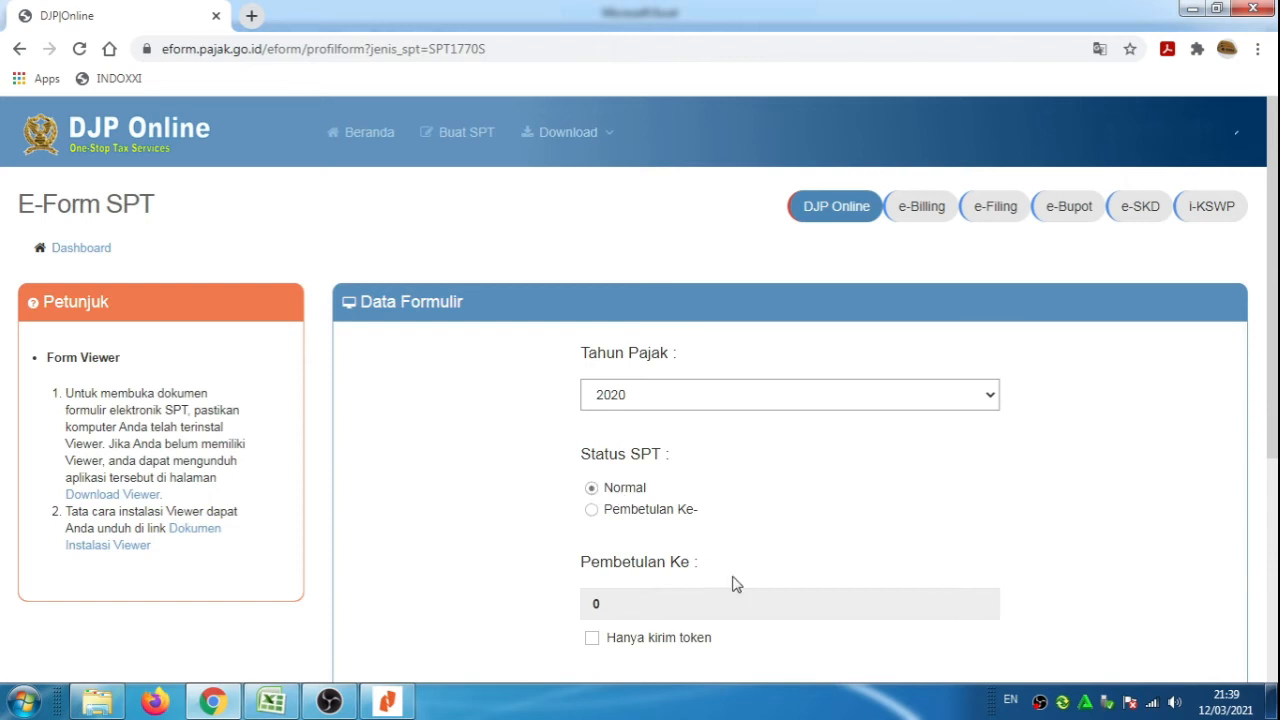
pyautogui.scroll(-1, 778, 567)
pyautogui.scroll(-3, 778, 567)
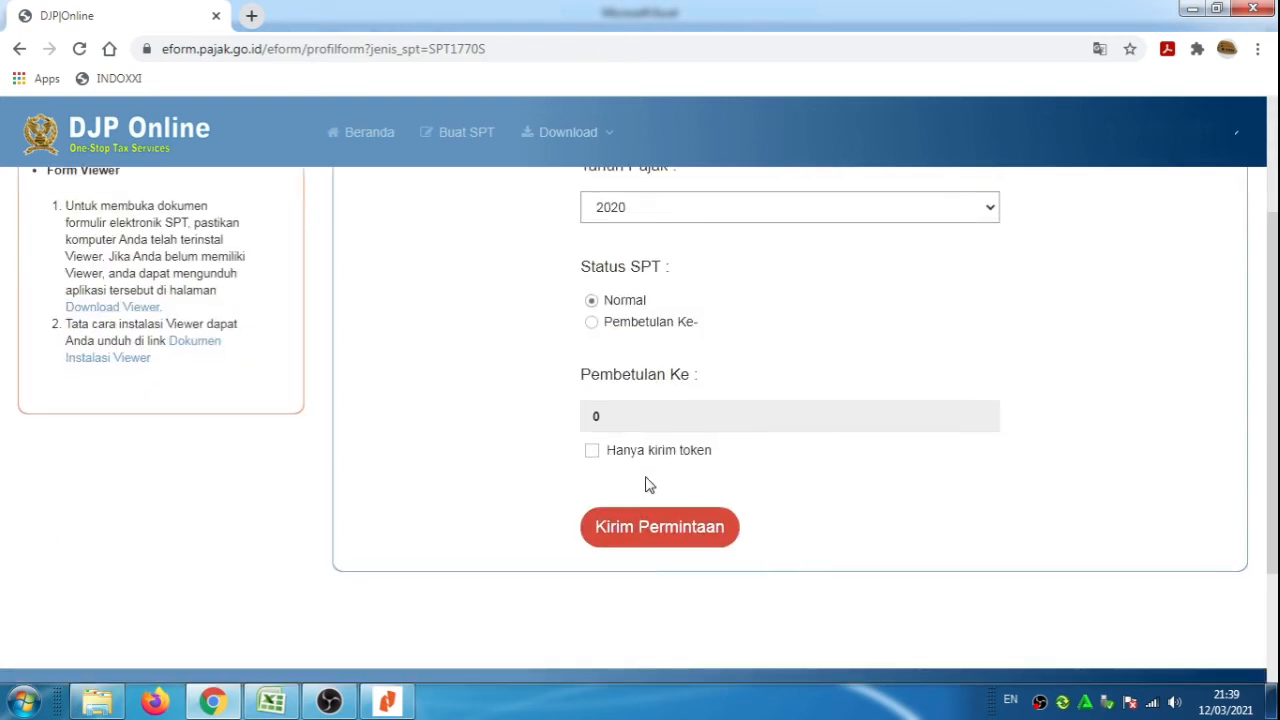
pyautogui.click(645, 539)
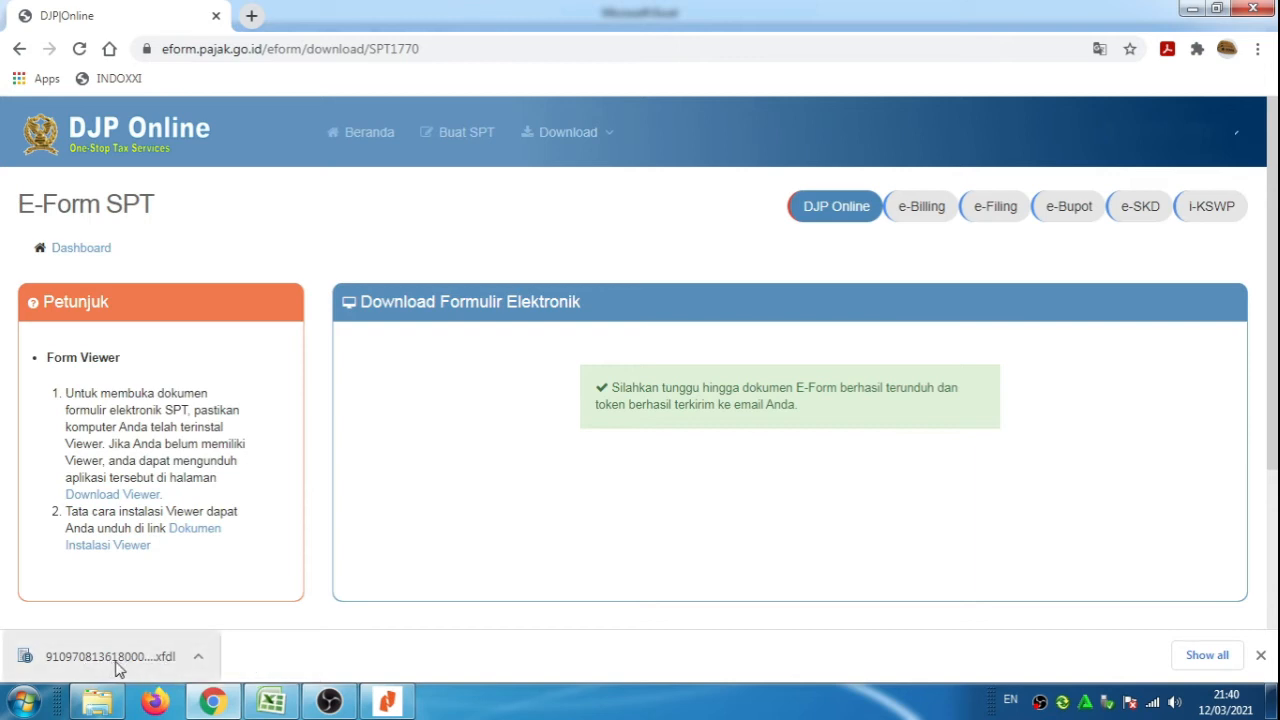
pyautogui.click(200, 663)
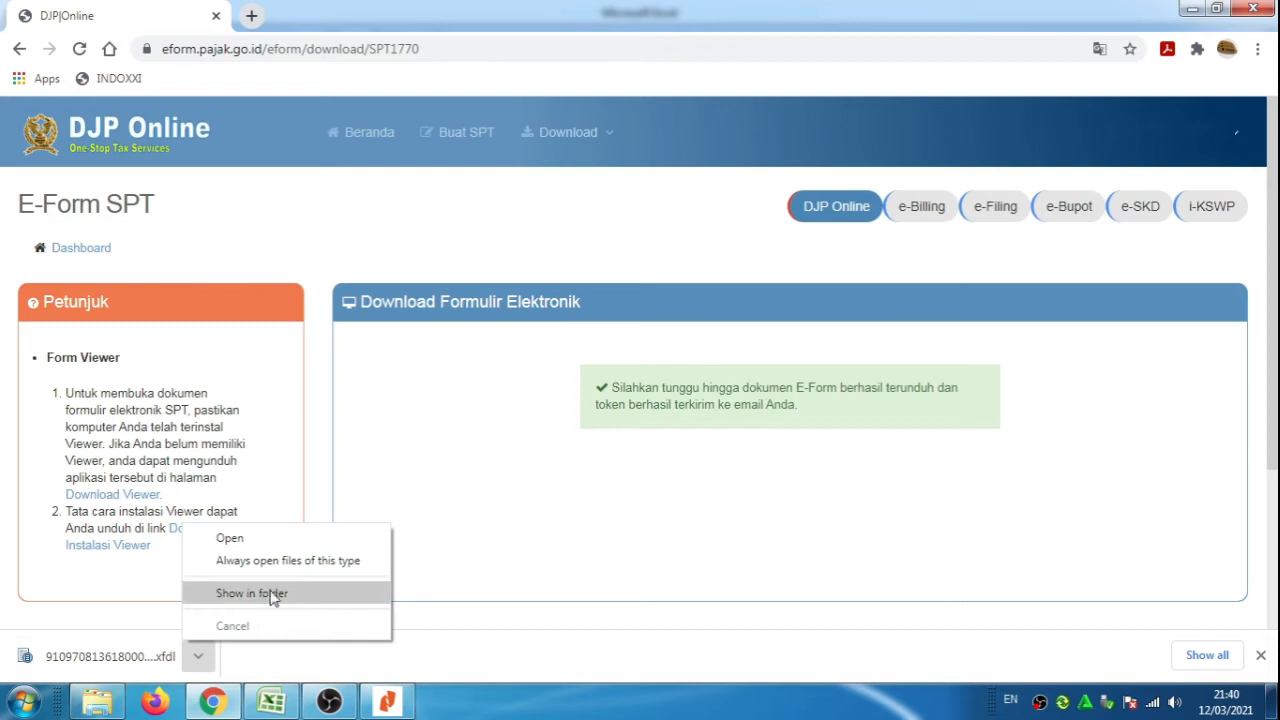
pyautogui.click(252, 593)
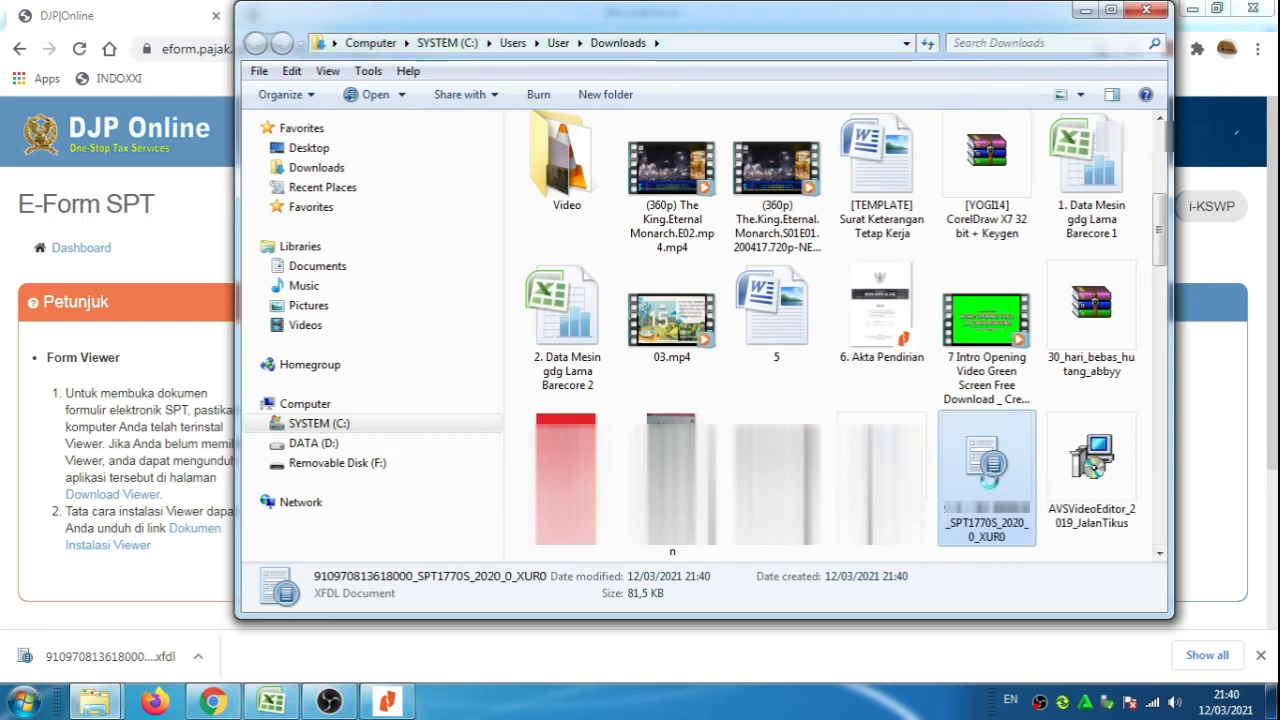
# - Copy the SPT1770S .xfdl file to Removable Disk (F:) and open it in IBM Forms Viewer
pyautogui.rightClick(991, 487)
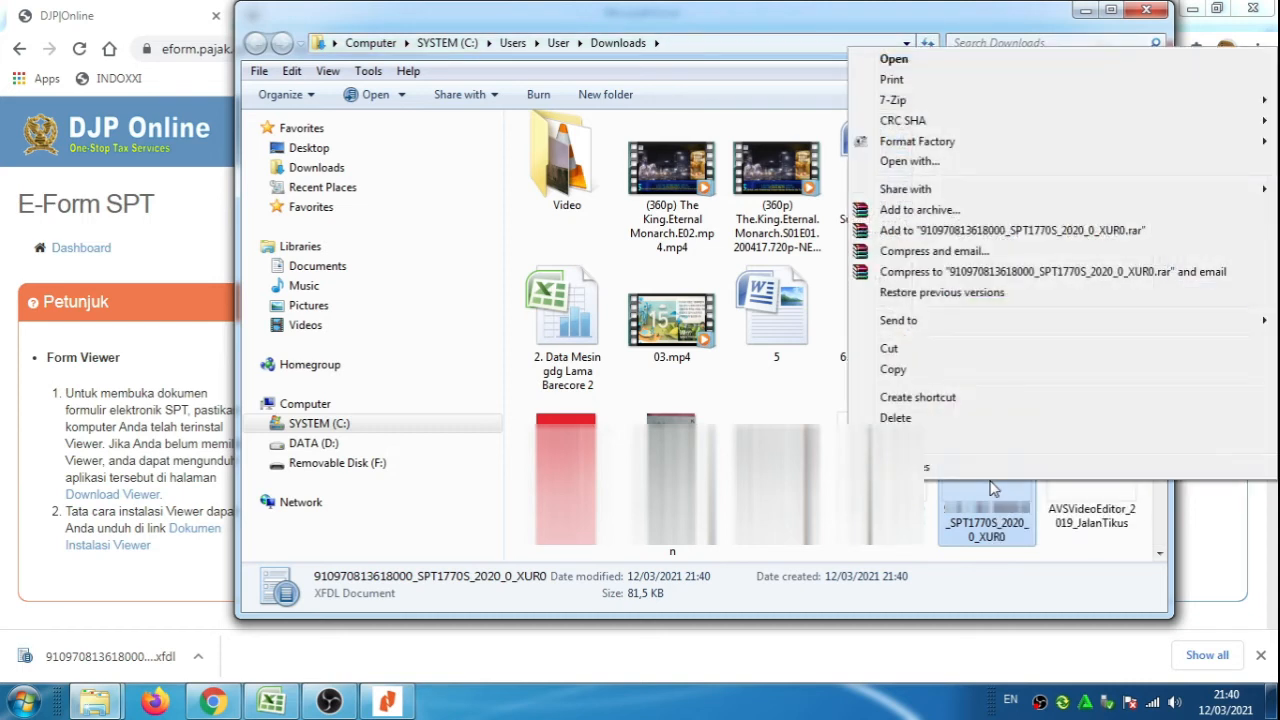
pyautogui.click(892, 370)
pyautogui.click(400, 462)
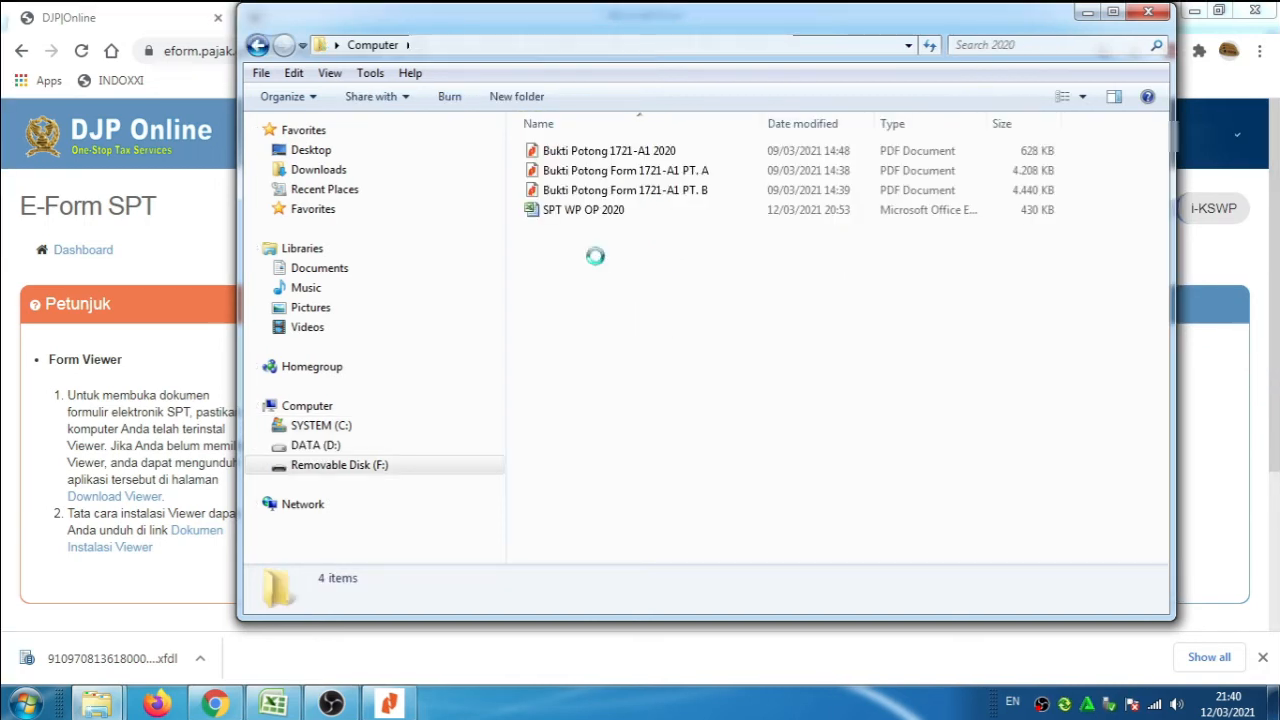
pyautogui.rightClick(595, 257)
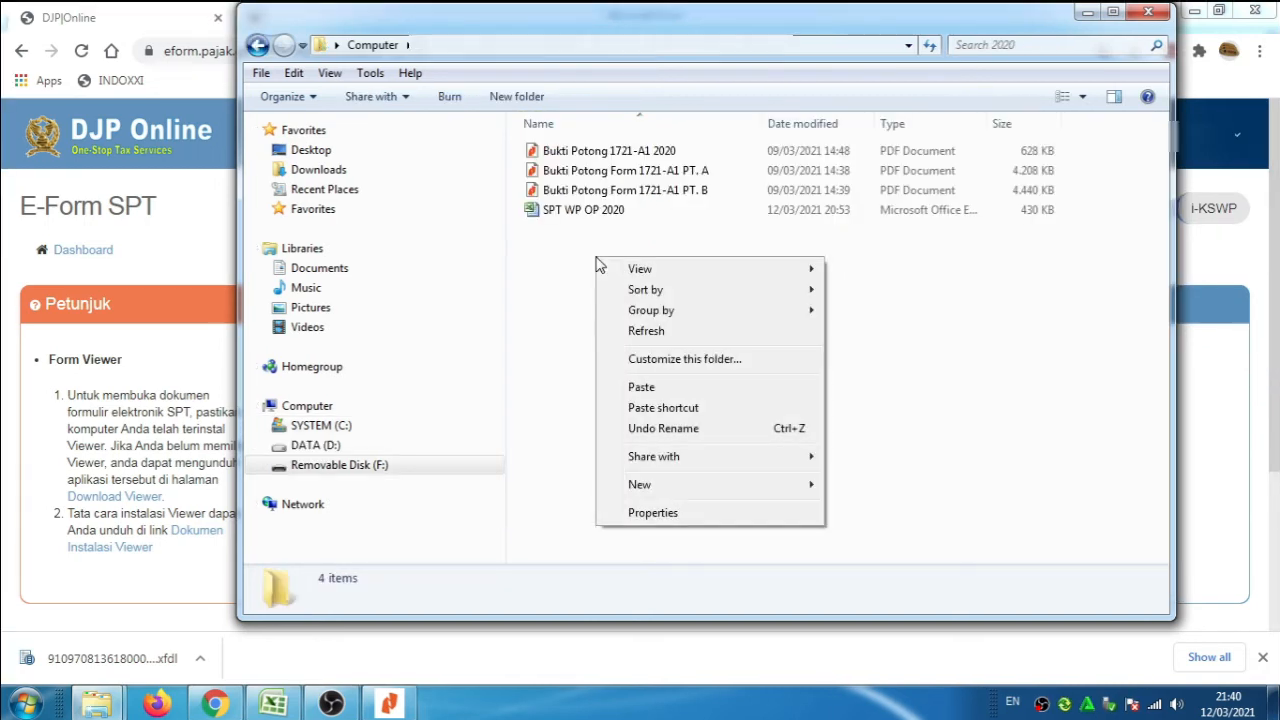
pyautogui.click(641, 387)
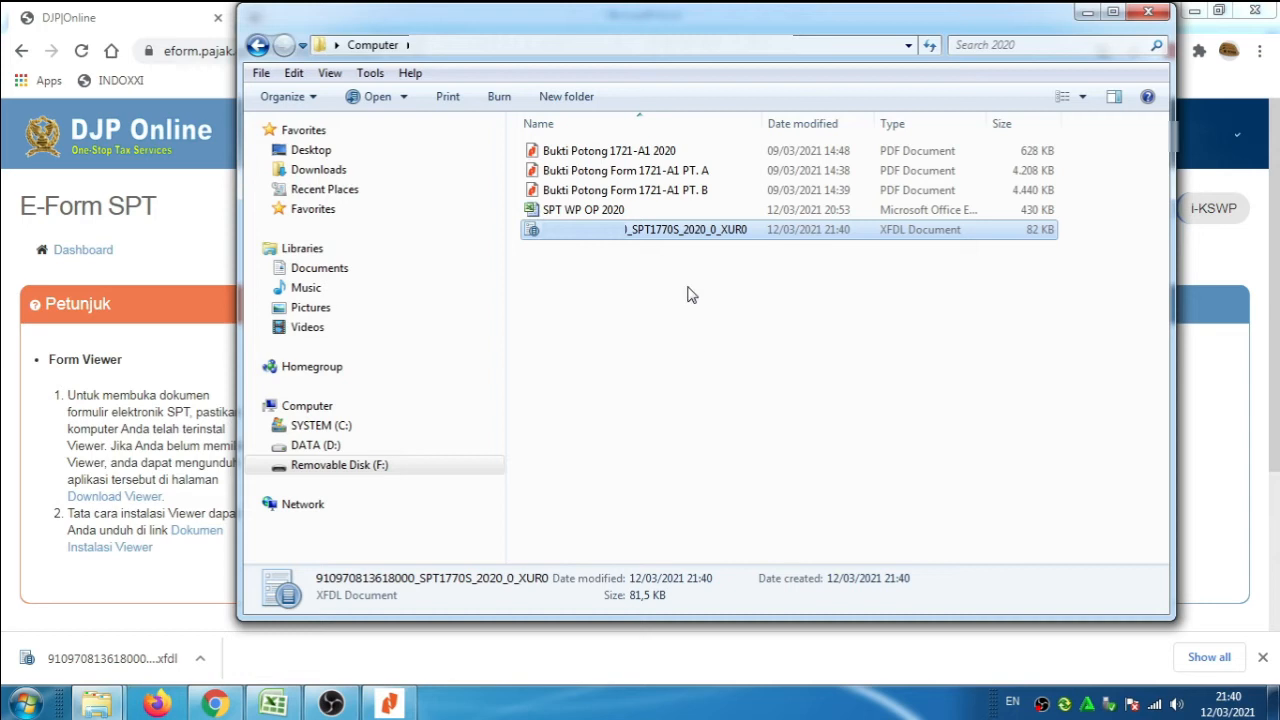
pyautogui.doubleClick(667, 231)
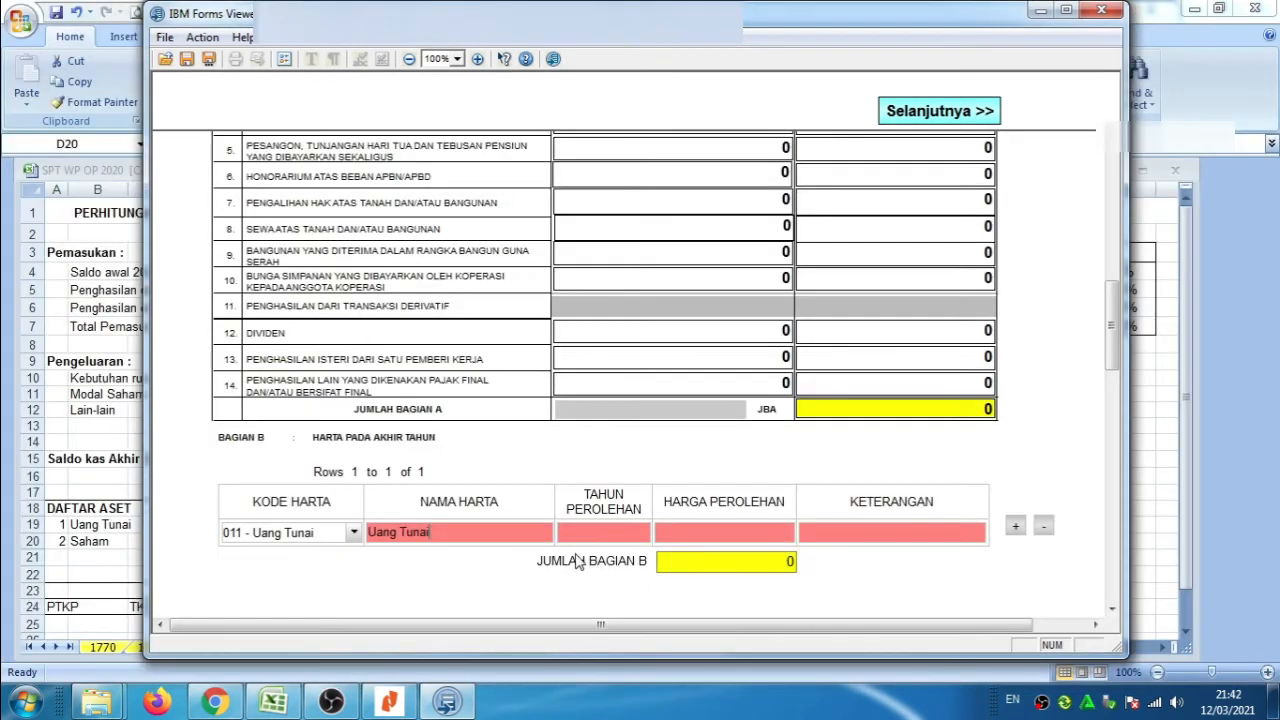
# - Fill the UANG TUNAI row with year 2020, cost 34,212,000 and note TUNAI, adding a new row
pyautogui.click(595, 538)
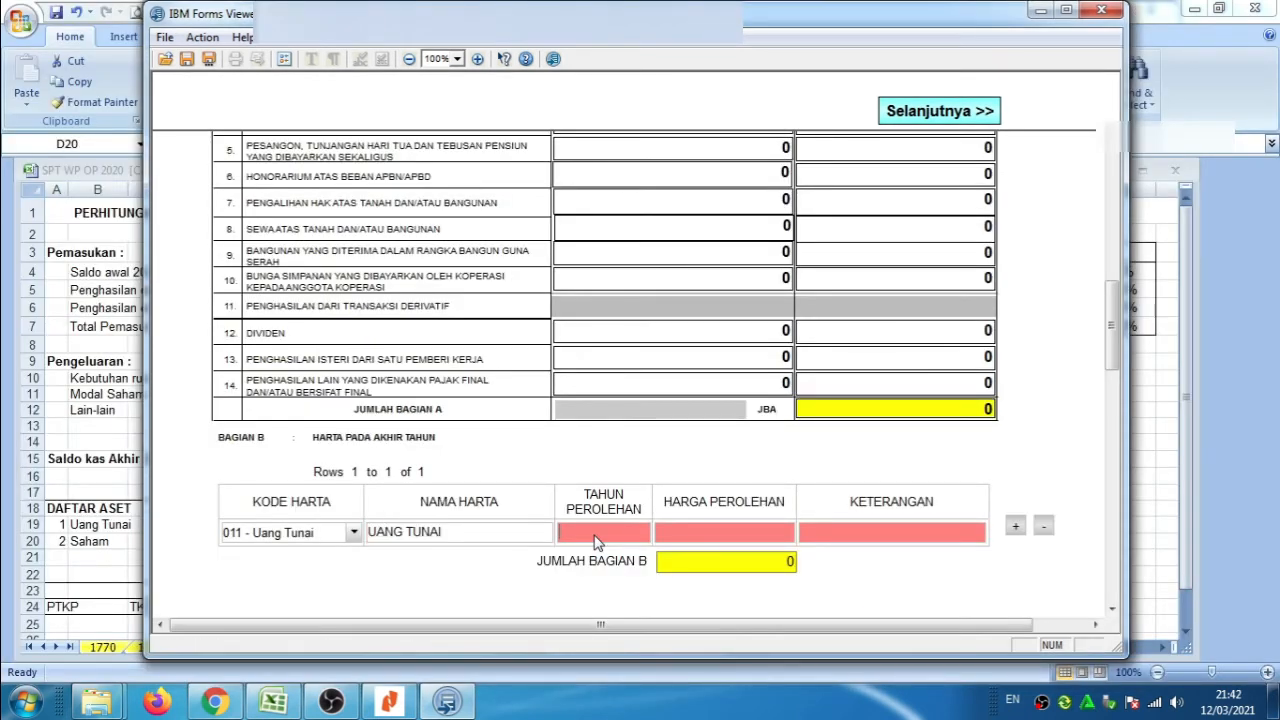
pyautogui.write('2020')
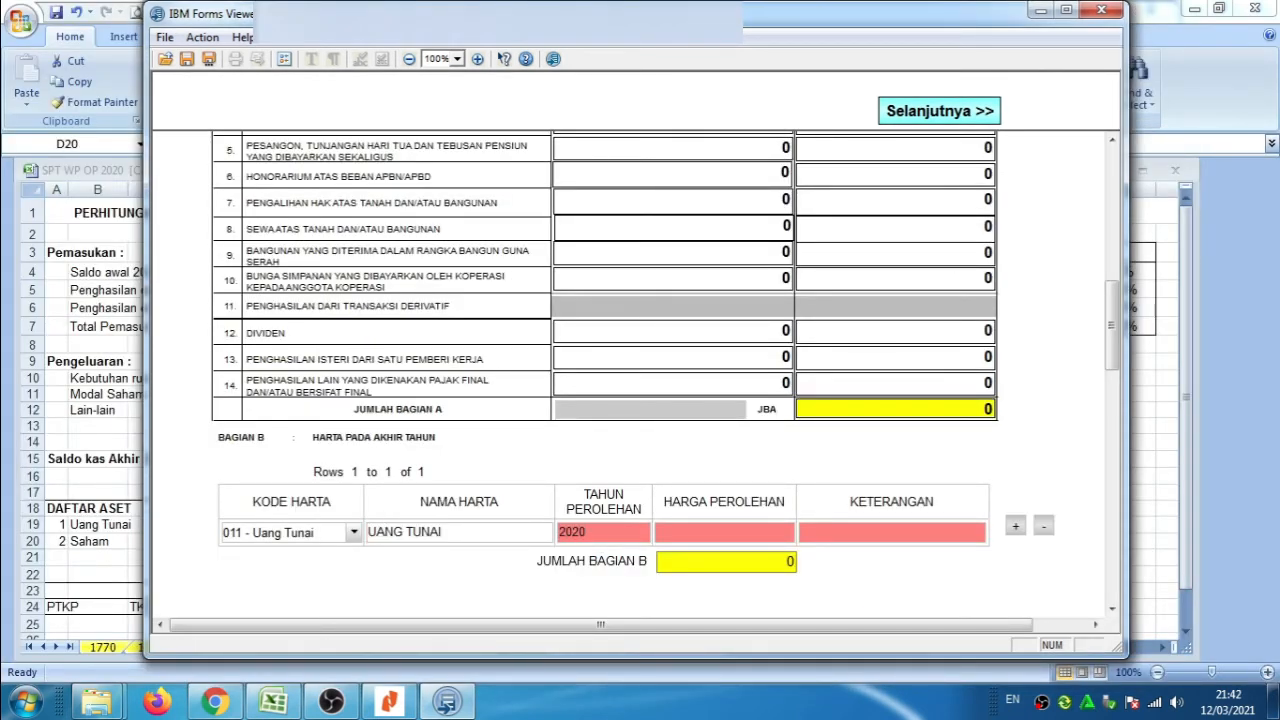
pyautogui.click(740, 535)
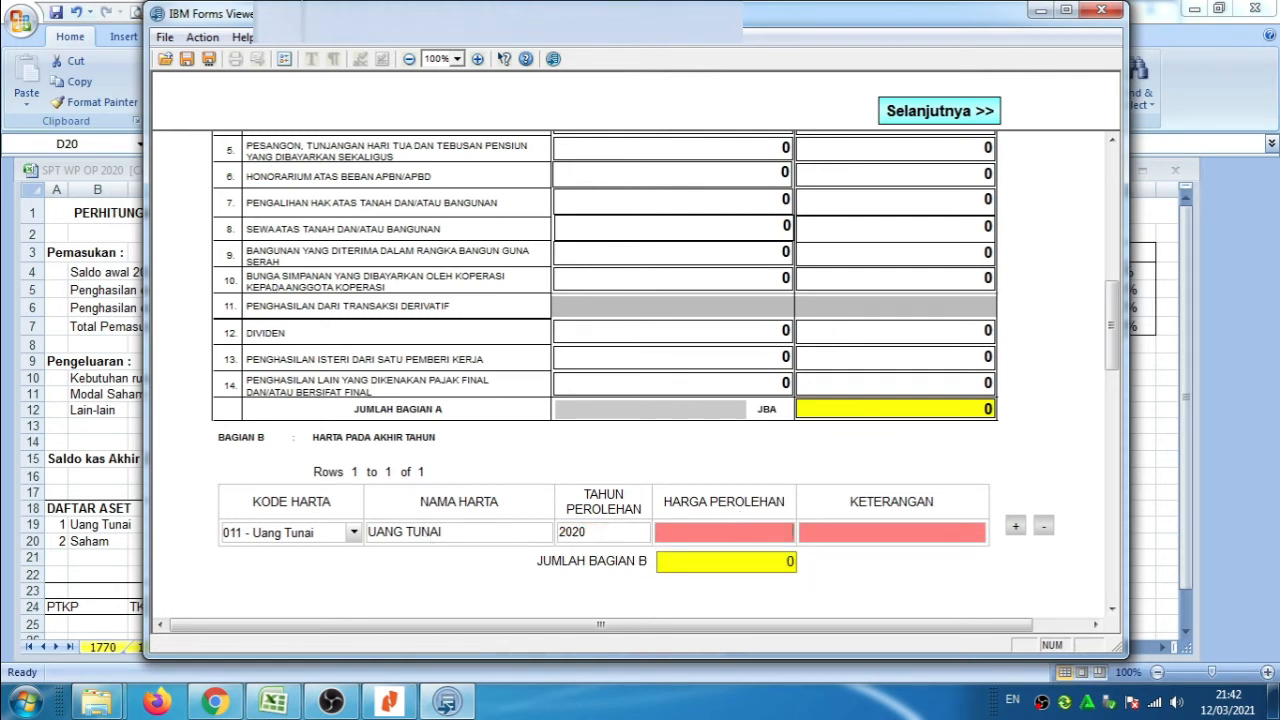
pyautogui.moveTo(611, 20); pyautogui.dragTo(821, 24)
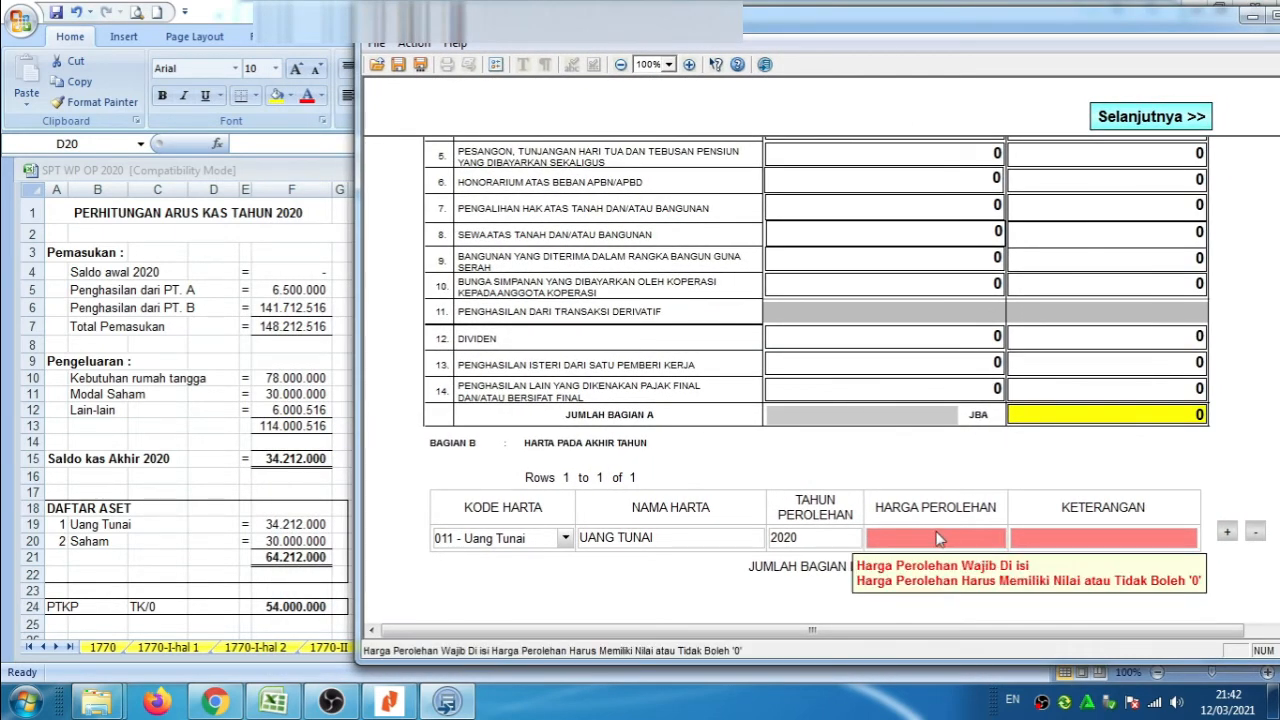
pyautogui.click(1097, 541)
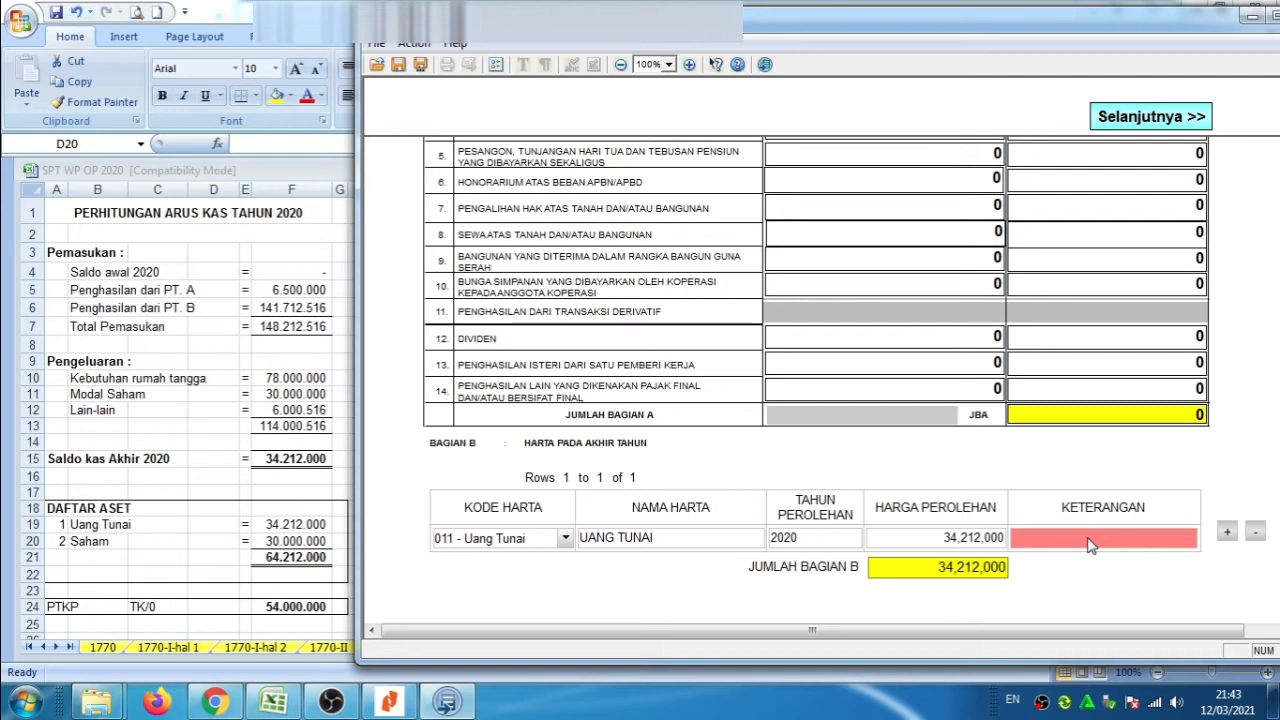
pyautogui.write('Tunai')
pyautogui.press('Tab')
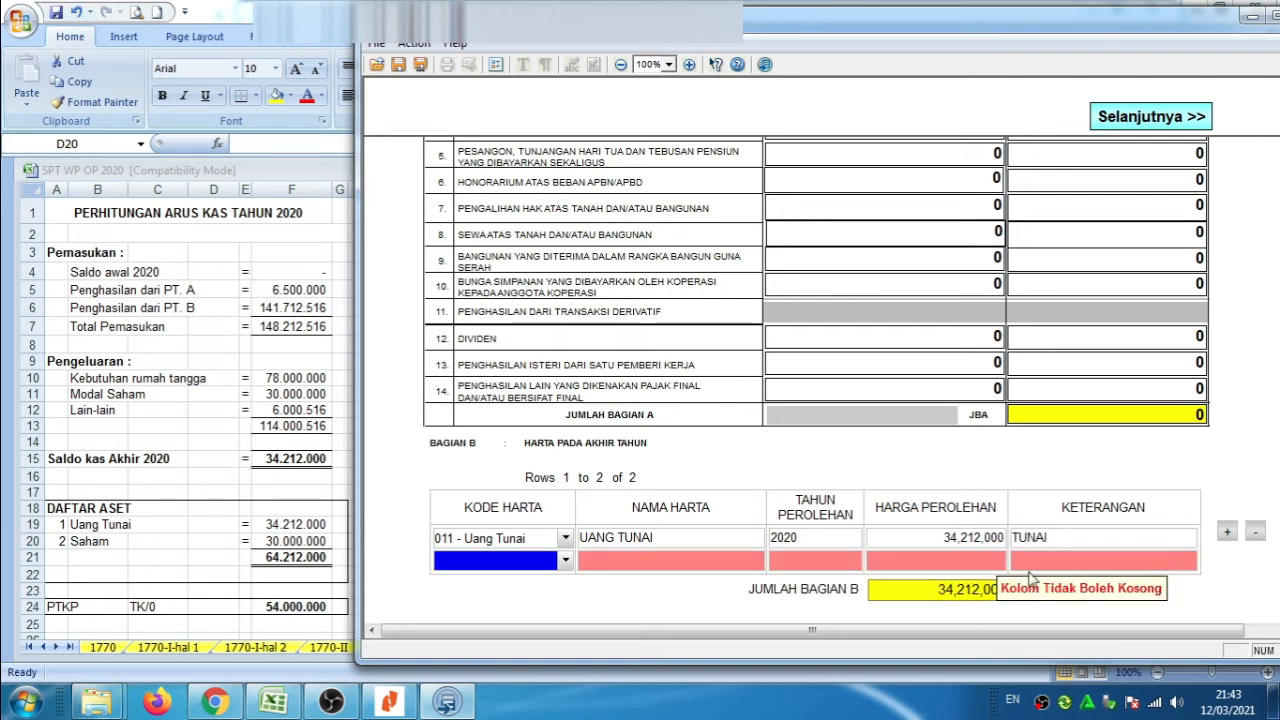
# - Give the second asset row code 032 - Saham and the name SAHAM
pyautogui.click(565, 562)
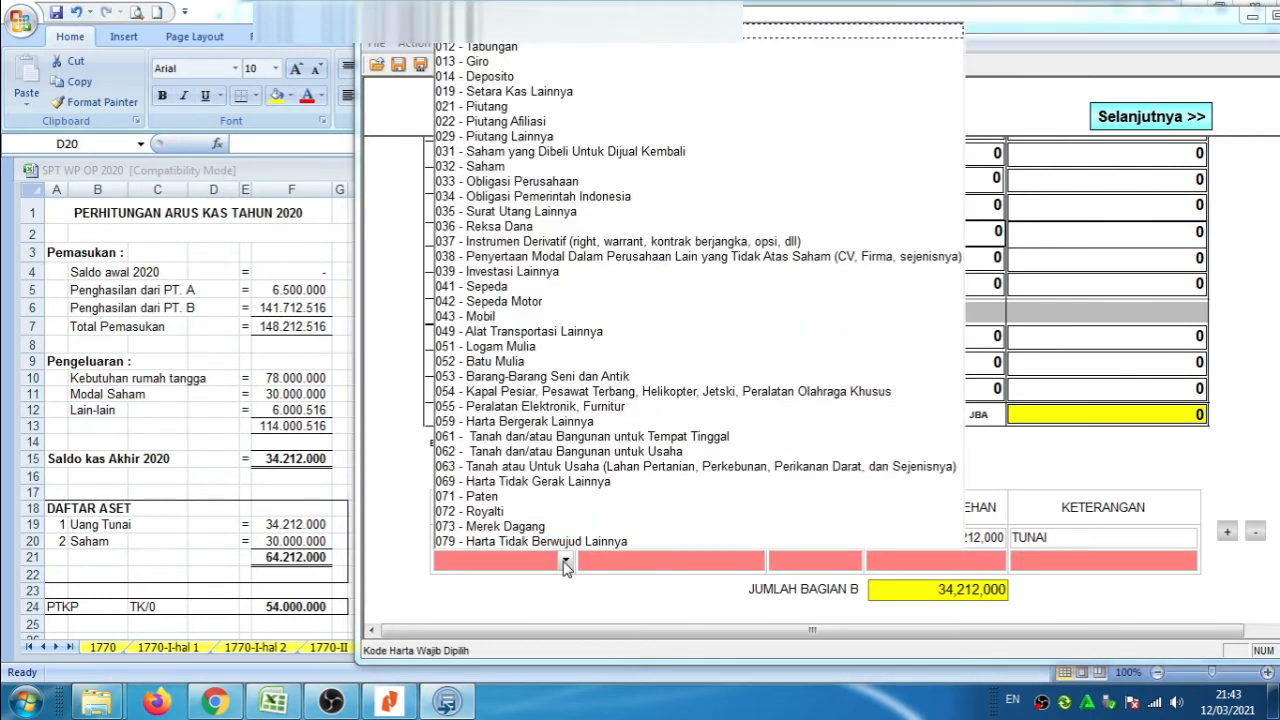
pyautogui.click(478, 168)
pyautogui.click(620, 557)
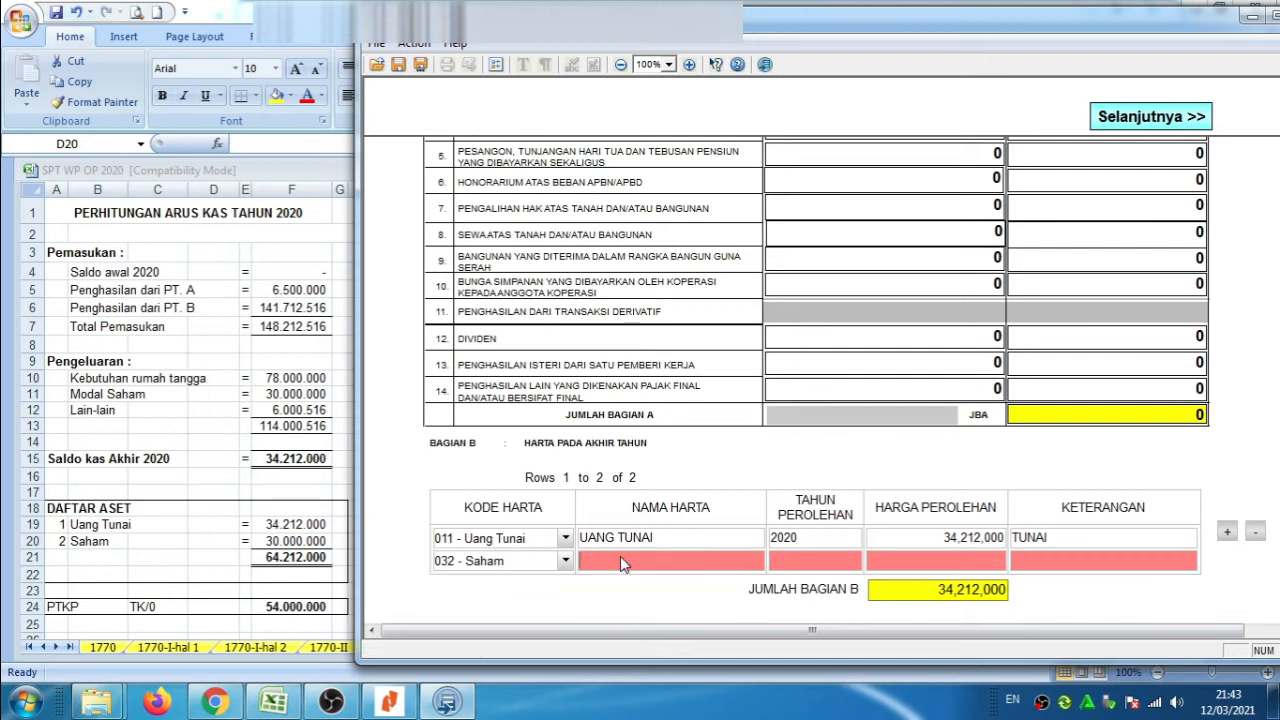
pyautogui.press('capslock')
pyautogui.write('SAHAM')
# - Enter acquisition year 2020, cost 30,000,000 and a description for SAHAM, then go to the next page
pyautogui.click(808, 568)
pyautogui.write('2020')
pyautogui.click(958, 562)
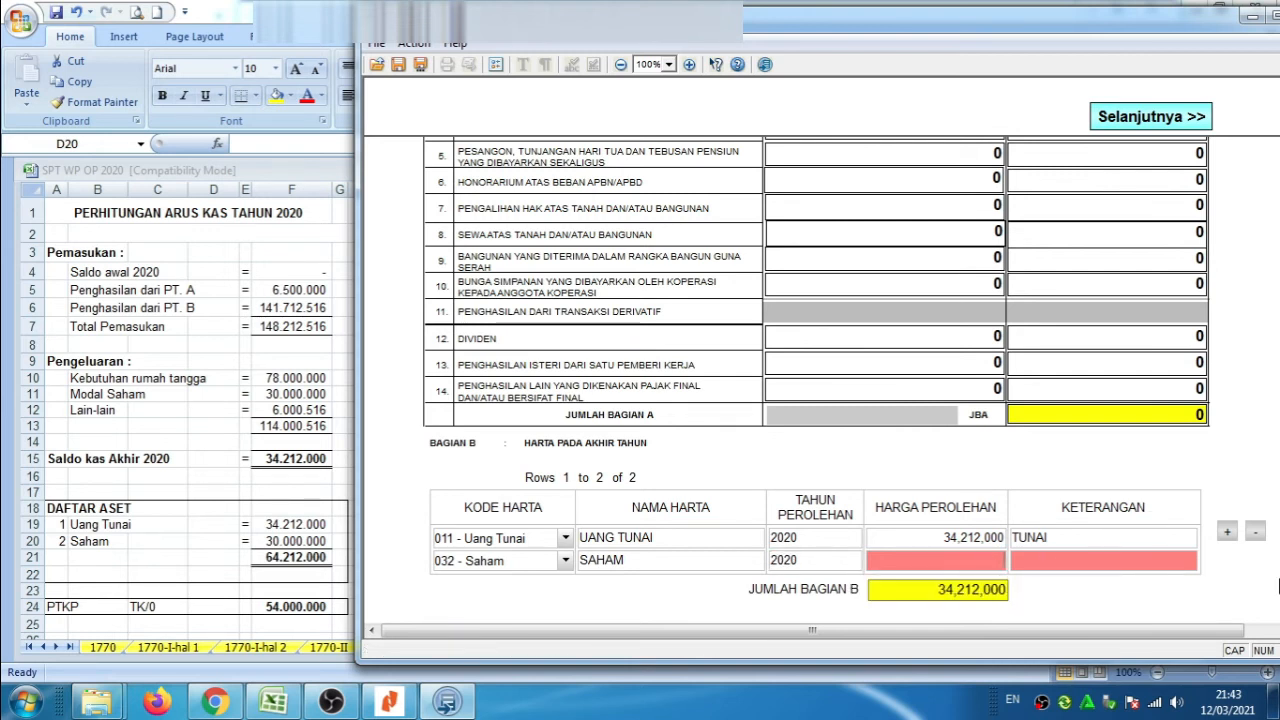
pyautogui.write('30000000')
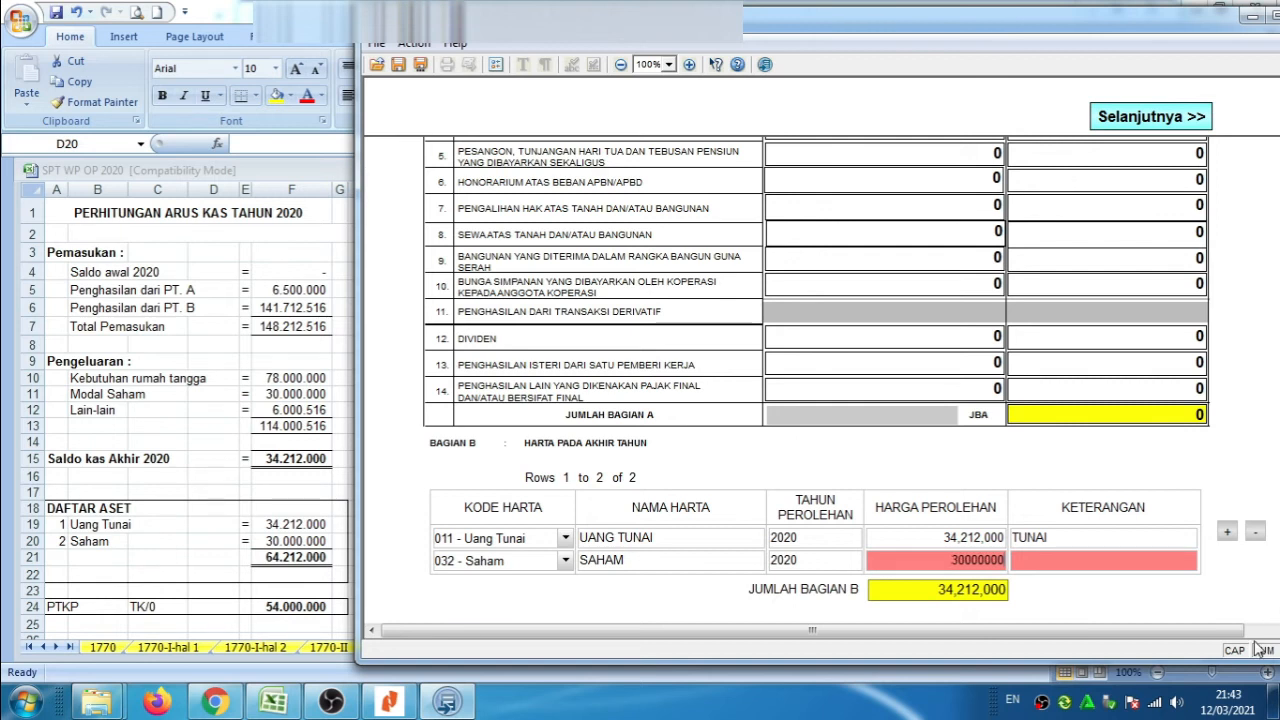
pyautogui.click(1115, 568)
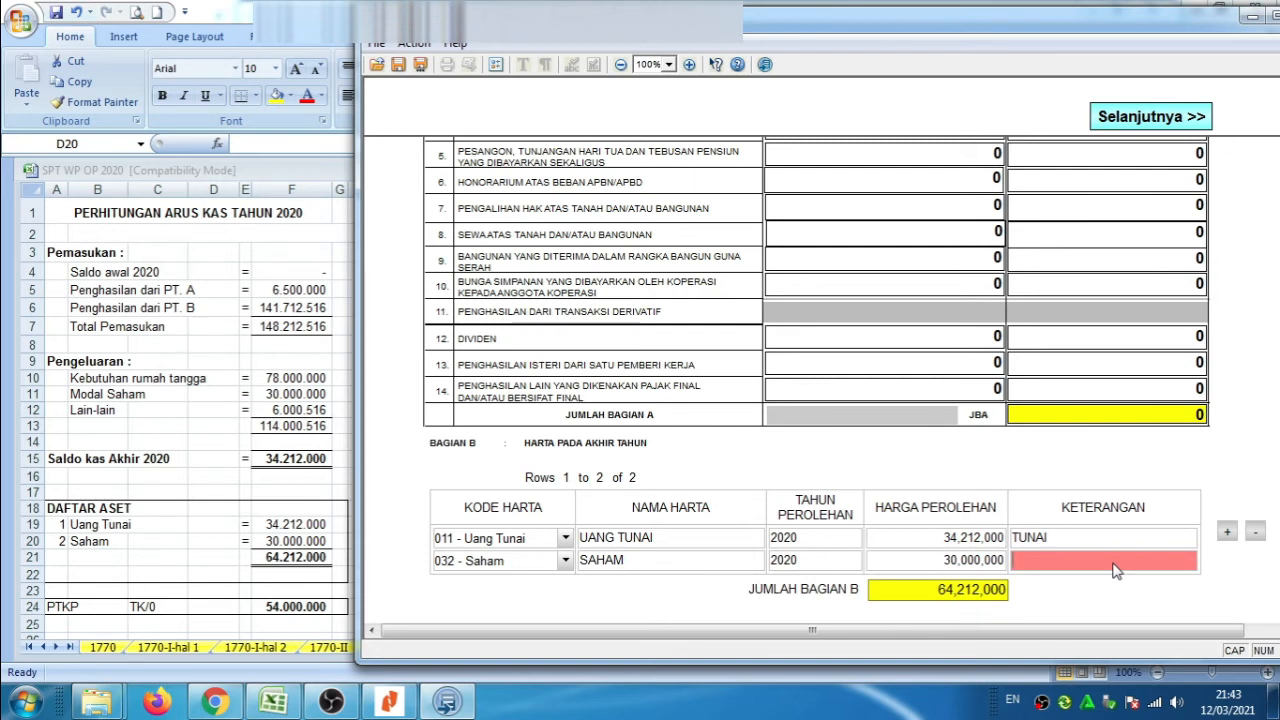
pyautogui.hotkey('ctrl', 'v')
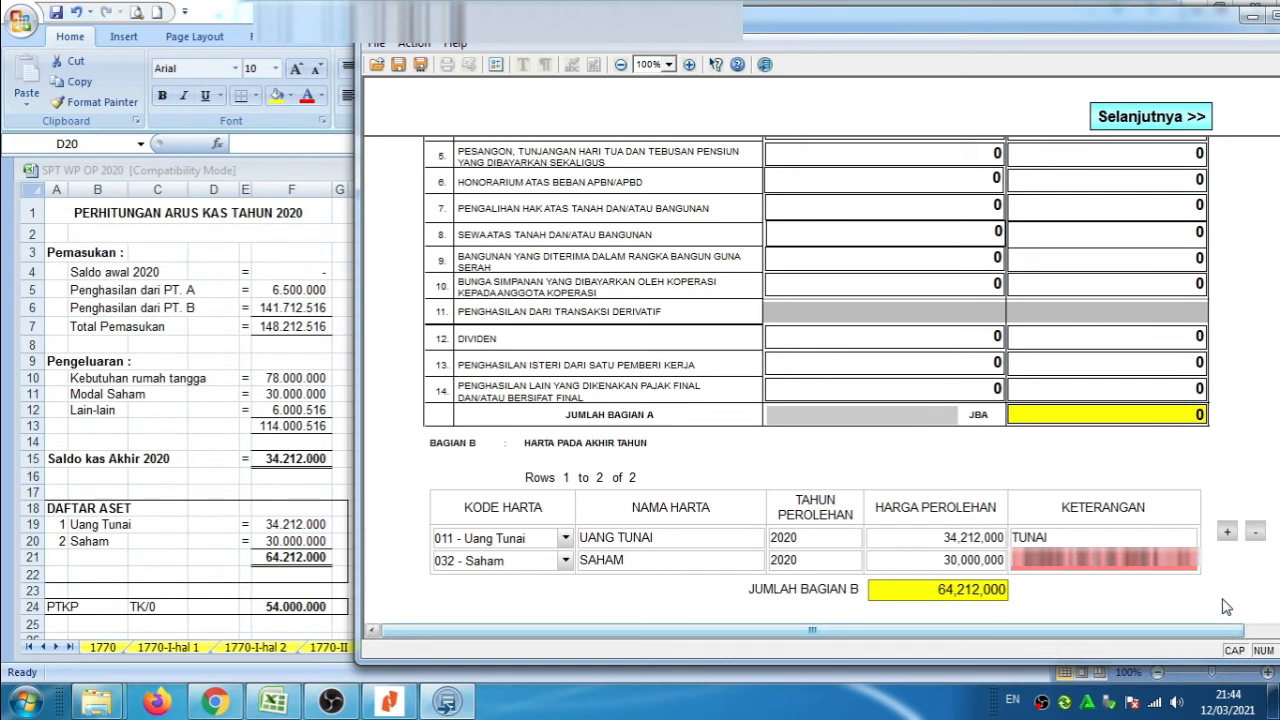
pyautogui.click(976, 592)
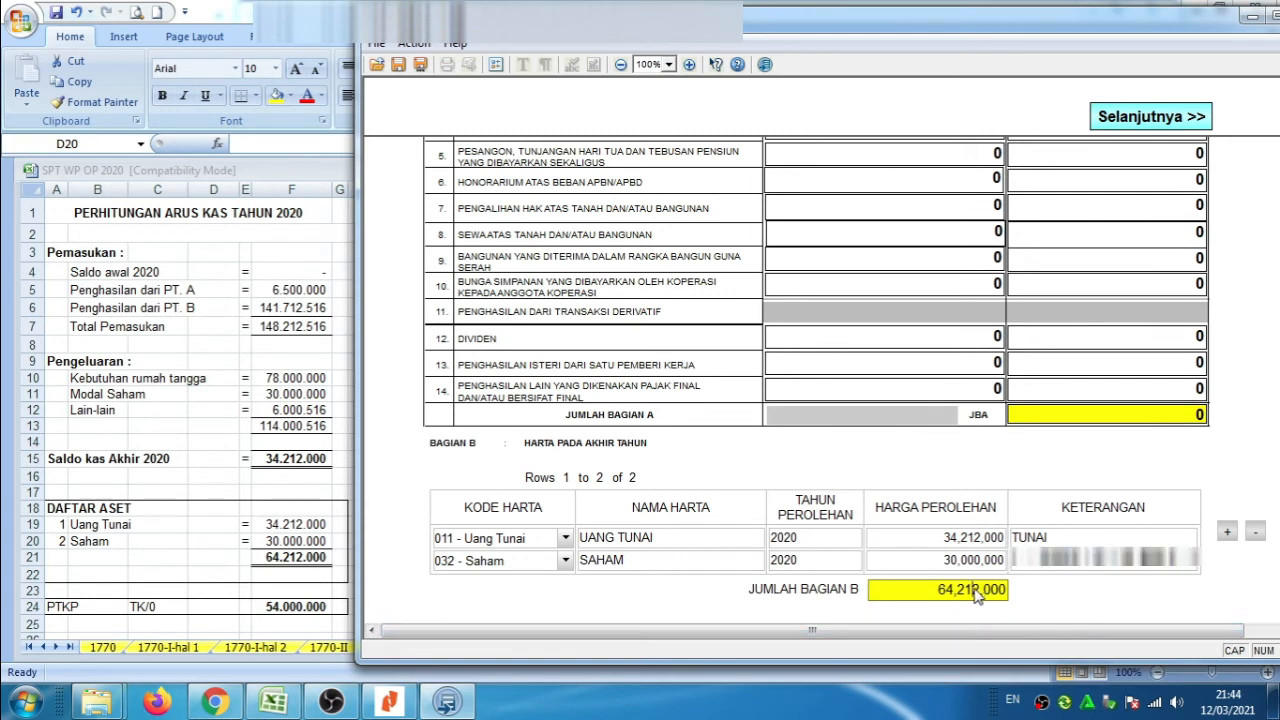
pyautogui.click(1148, 117)
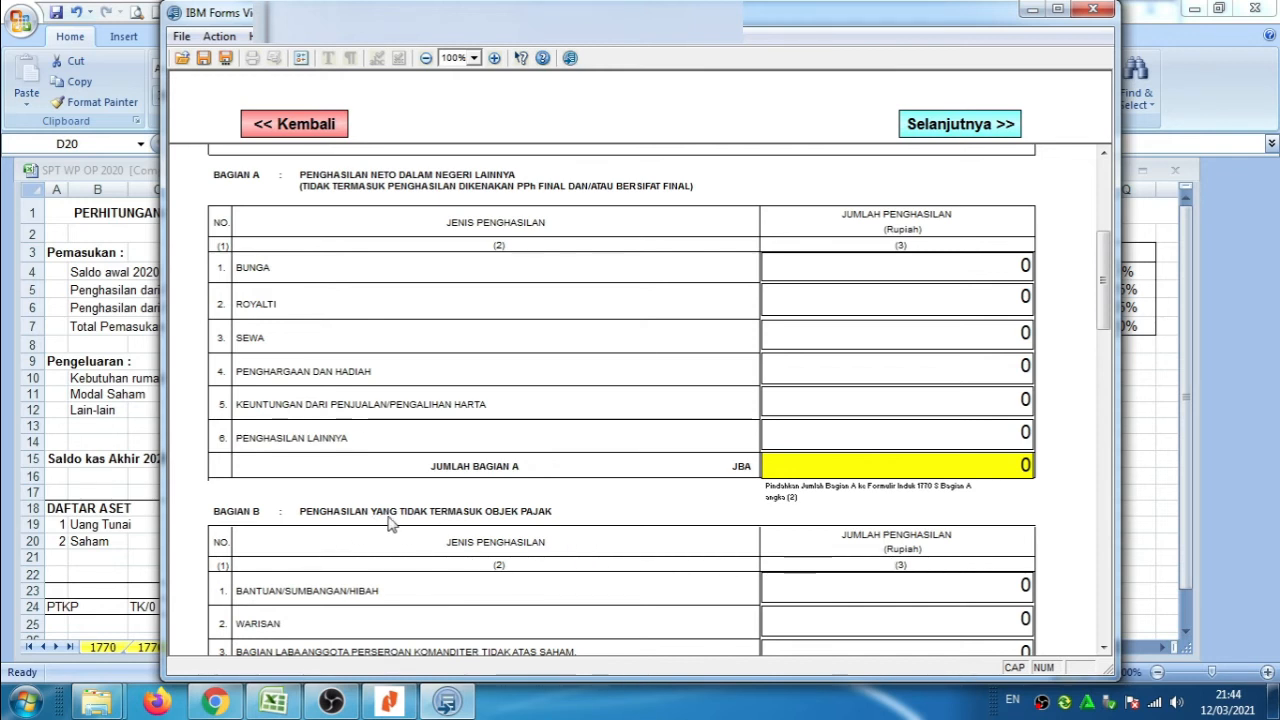
# - Scroll down past Bagian B until the Bagian C withholding table is visible
pyautogui.scroll(-1, 626, 587)
pyautogui.scroll(-1, 626, 587)
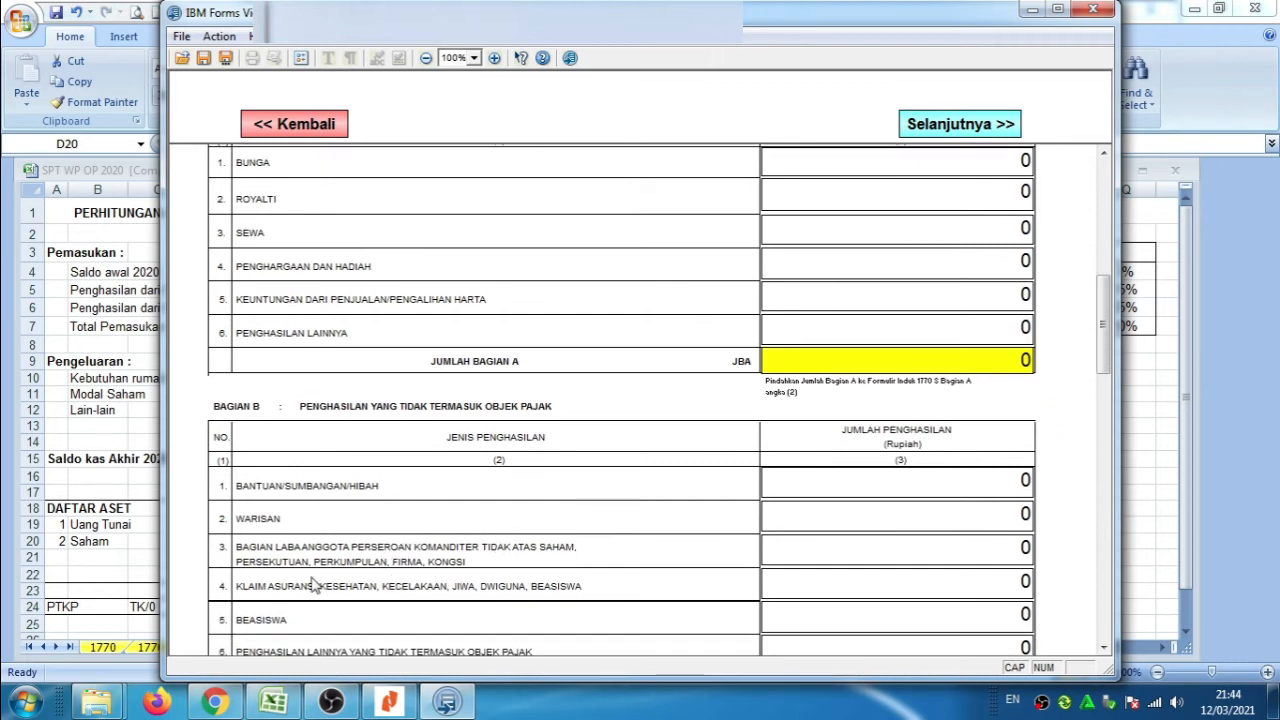
pyautogui.scroll(-1, 310, 584)
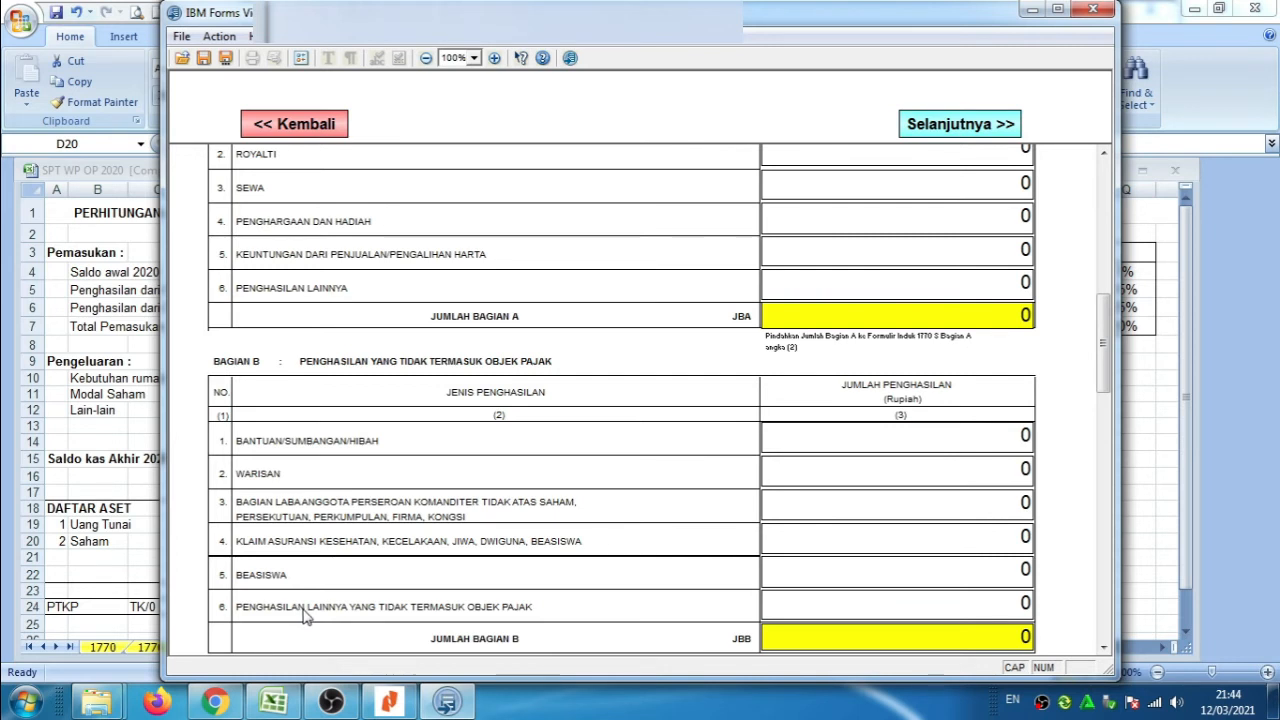
pyautogui.scroll(-3, 580, 611)
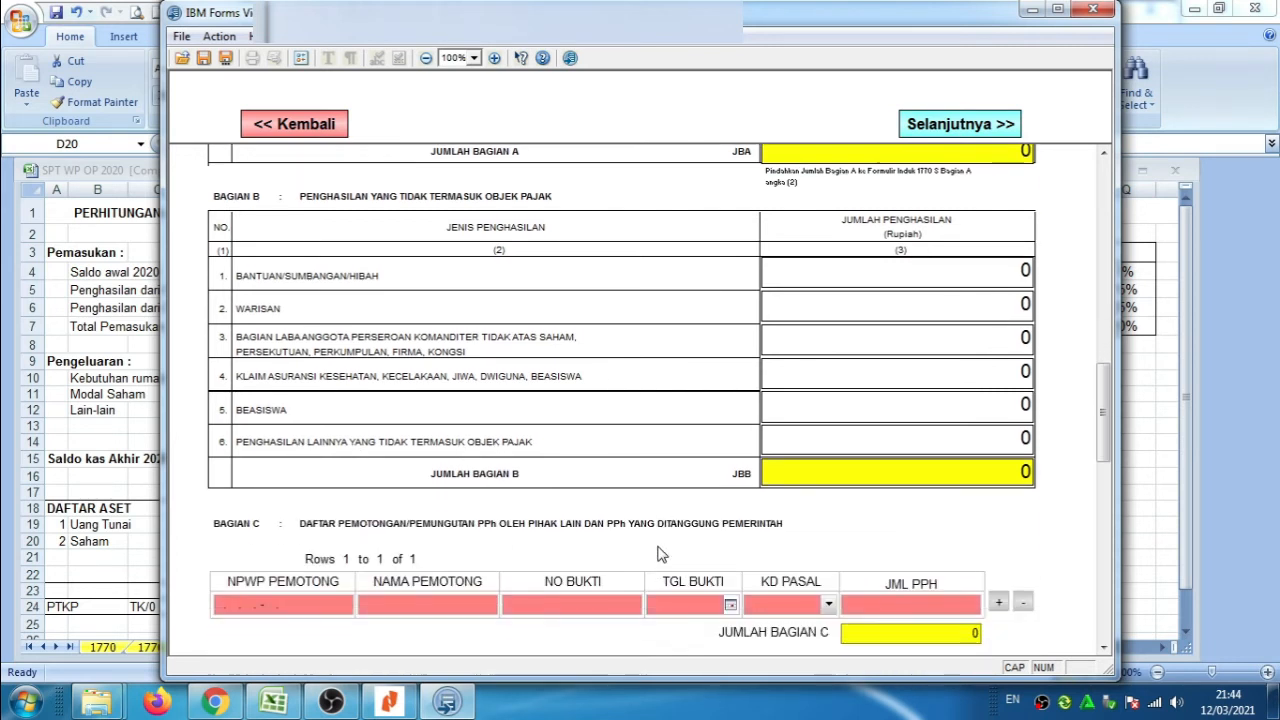
pyautogui.scroll(-1, 659, 553)
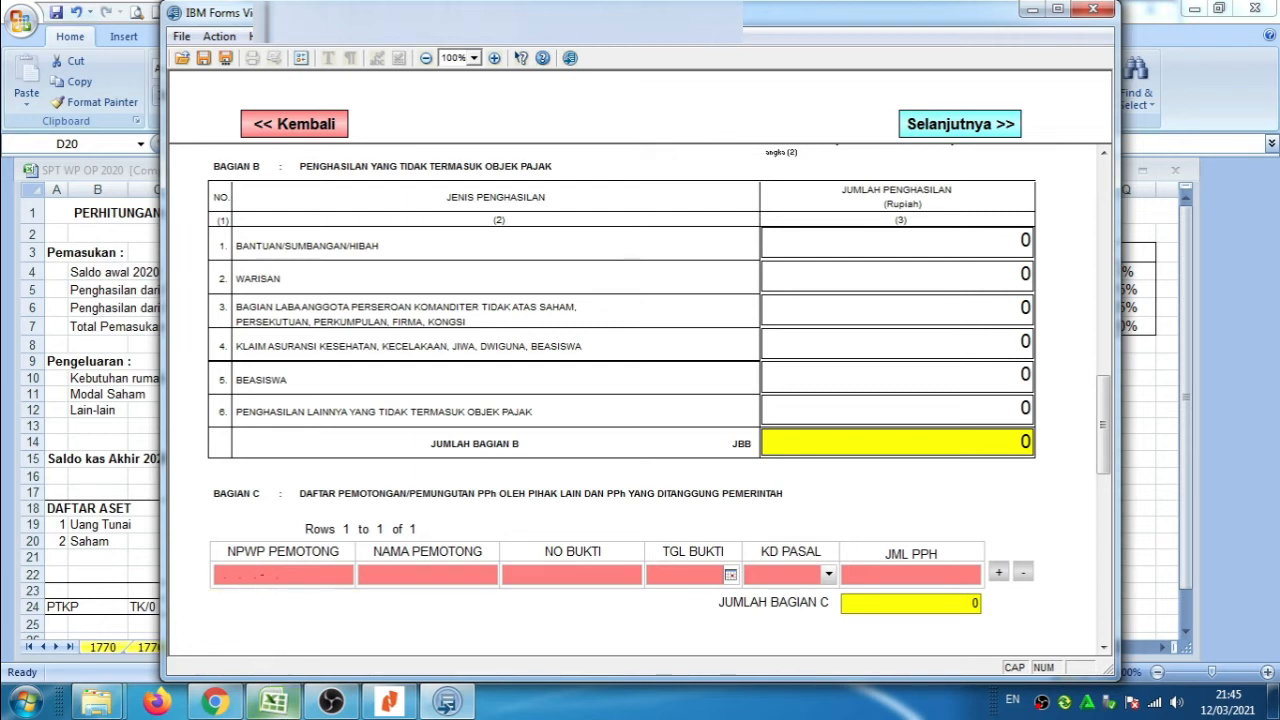
# - Check the withholding slip PDF, then fill row 1's withholder tax ID, name and slip number
pyautogui.moveTo(278, 710)
pyautogui.moveTo(389, 703)
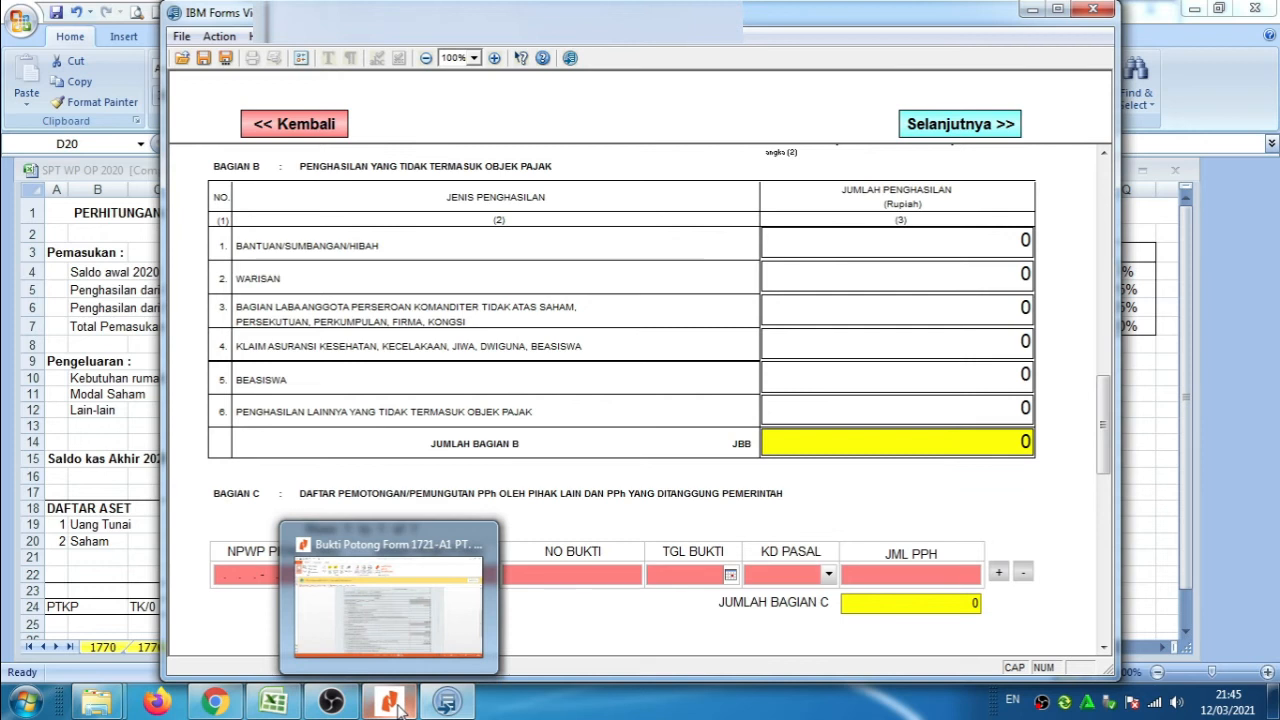
pyautogui.click(440, 575)
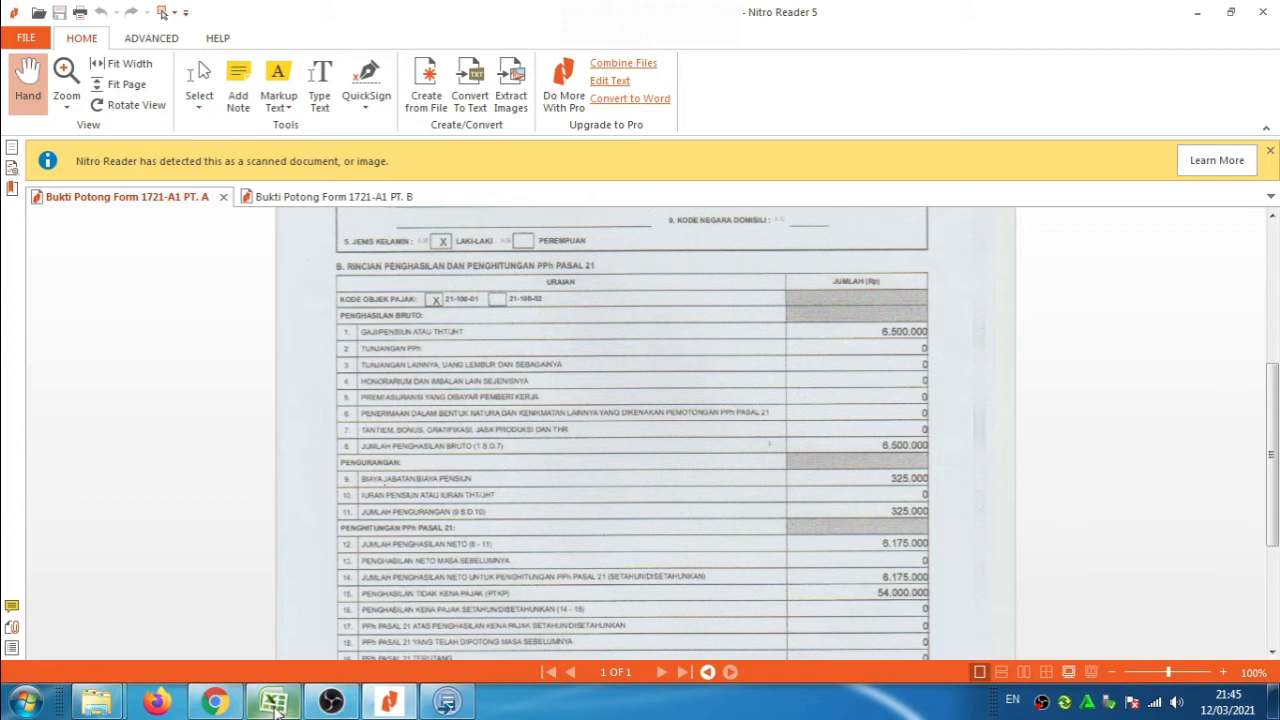
pyautogui.click(214, 703)
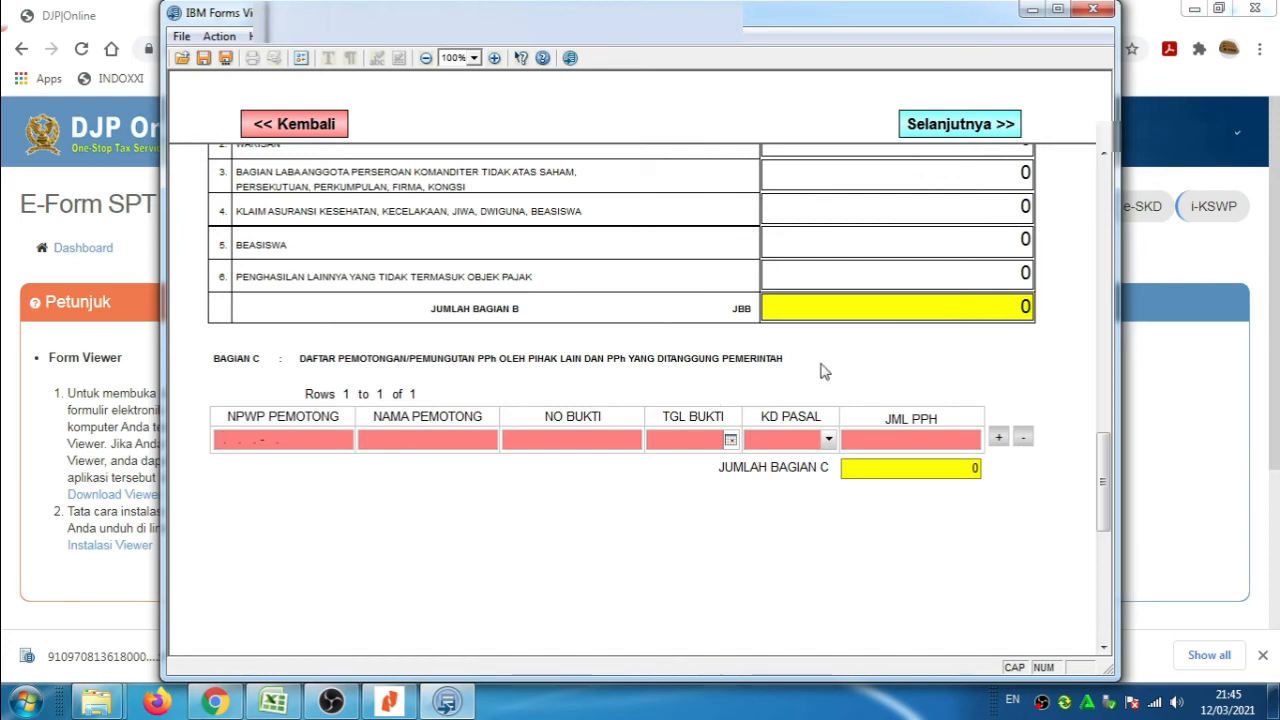
pyautogui.hotkey('ctrl', 'v')
pyautogui.click(421, 444)
pyautogui.write('A')
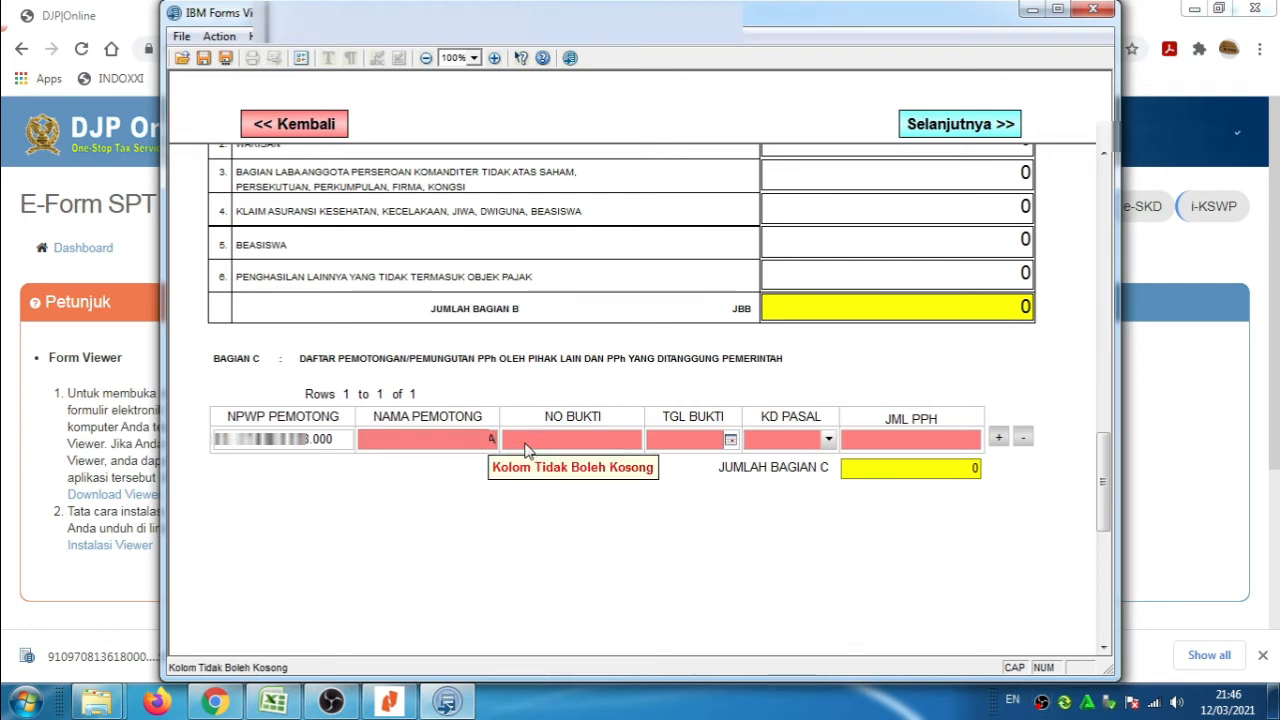
pyautogui.hotkey('alt', 'Tab')
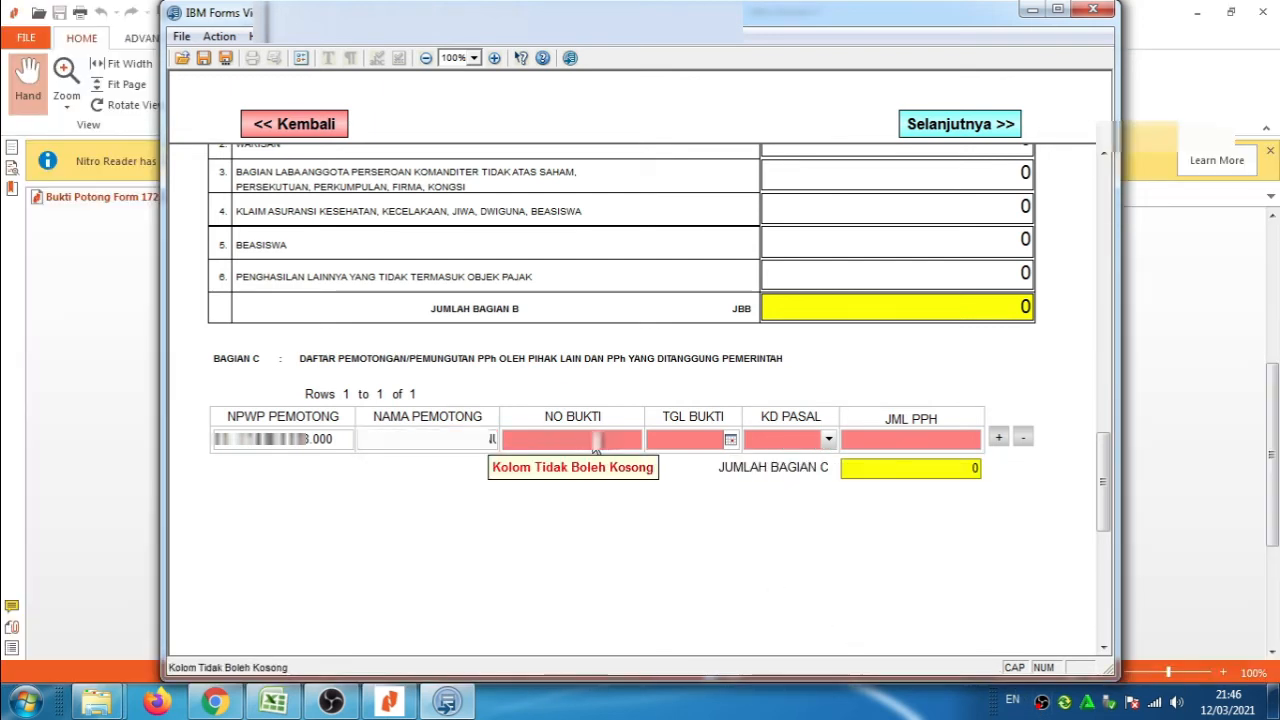
pyautogui.hotkey('ctrl', 'v')
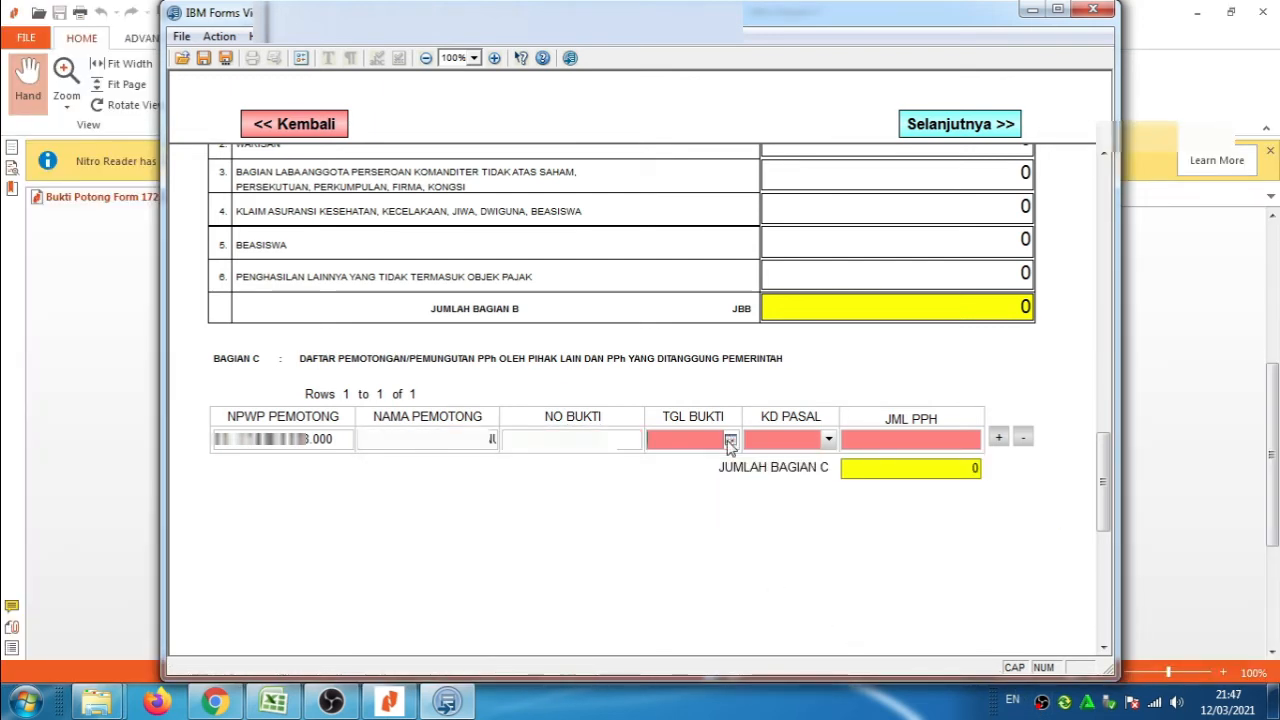
# - Date row 1 31/12/2020 with article code 21, then add a second Bagian C row
pyautogui.click(731, 441)
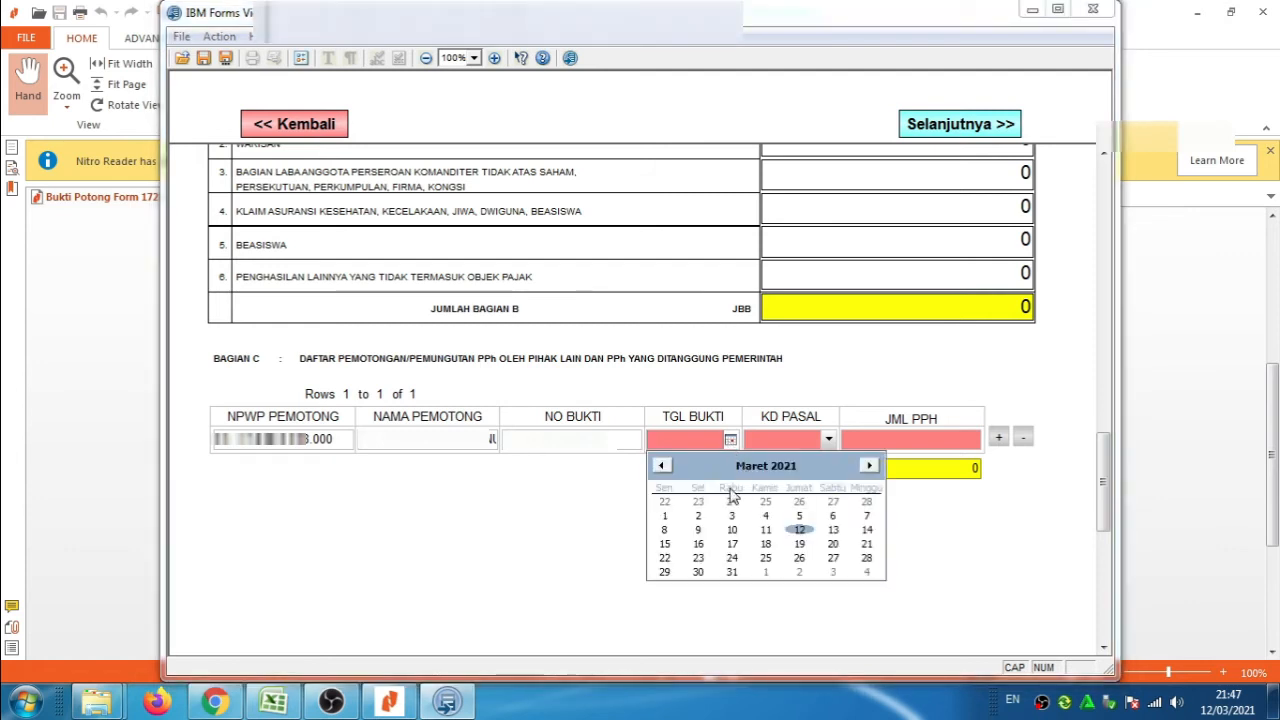
pyautogui.click(661, 466)
pyautogui.click(661, 466)
pyautogui.click(661, 466)
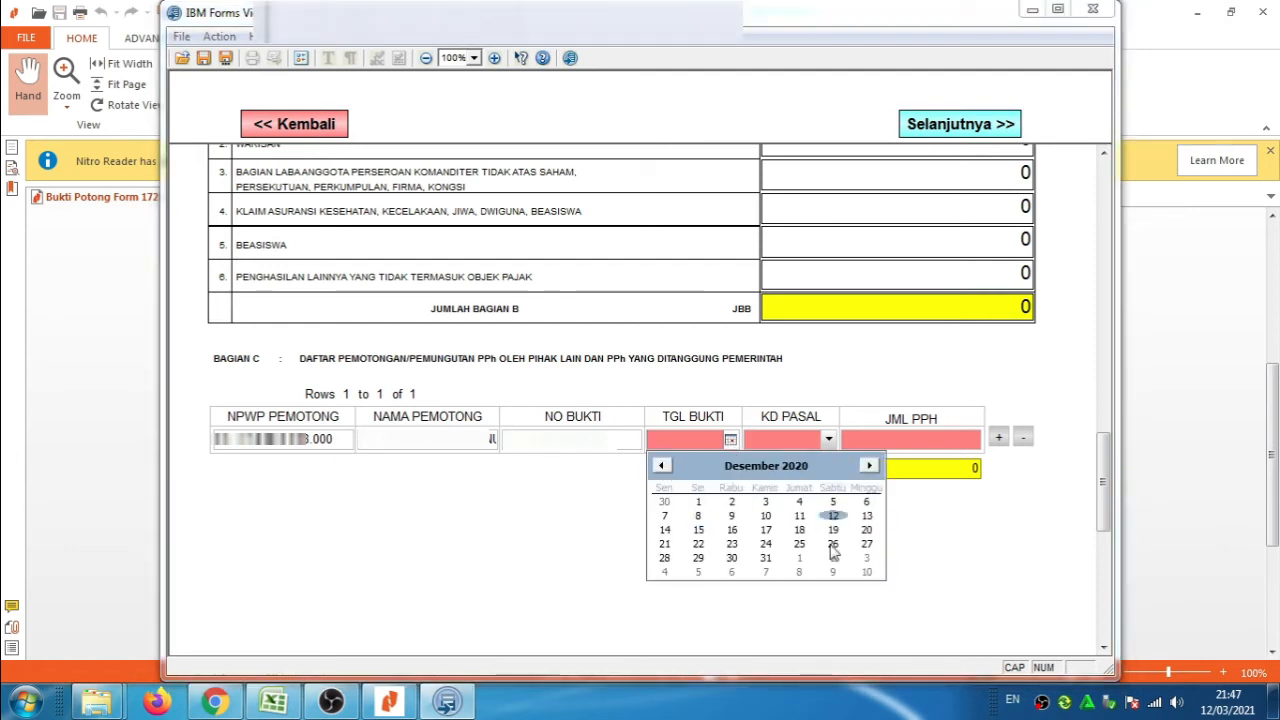
pyautogui.click(766, 558)
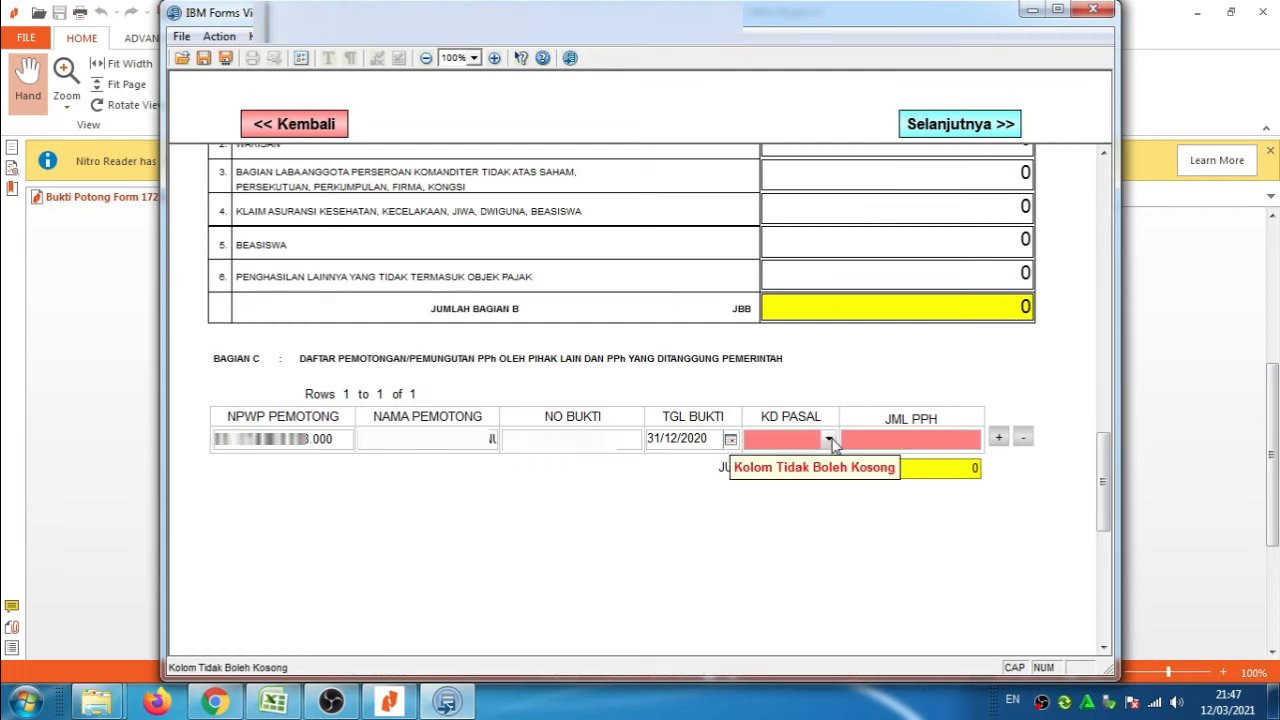
pyautogui.click(830, 441)
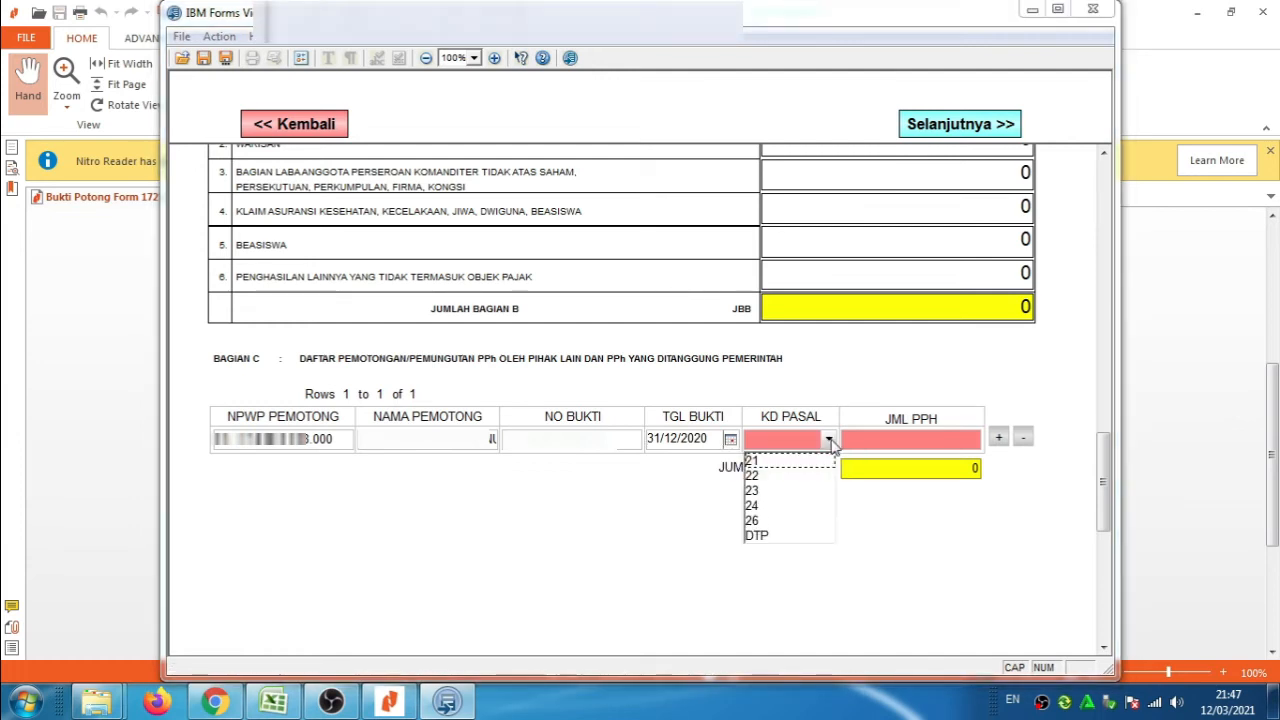
pyautogui.click(790, 461)
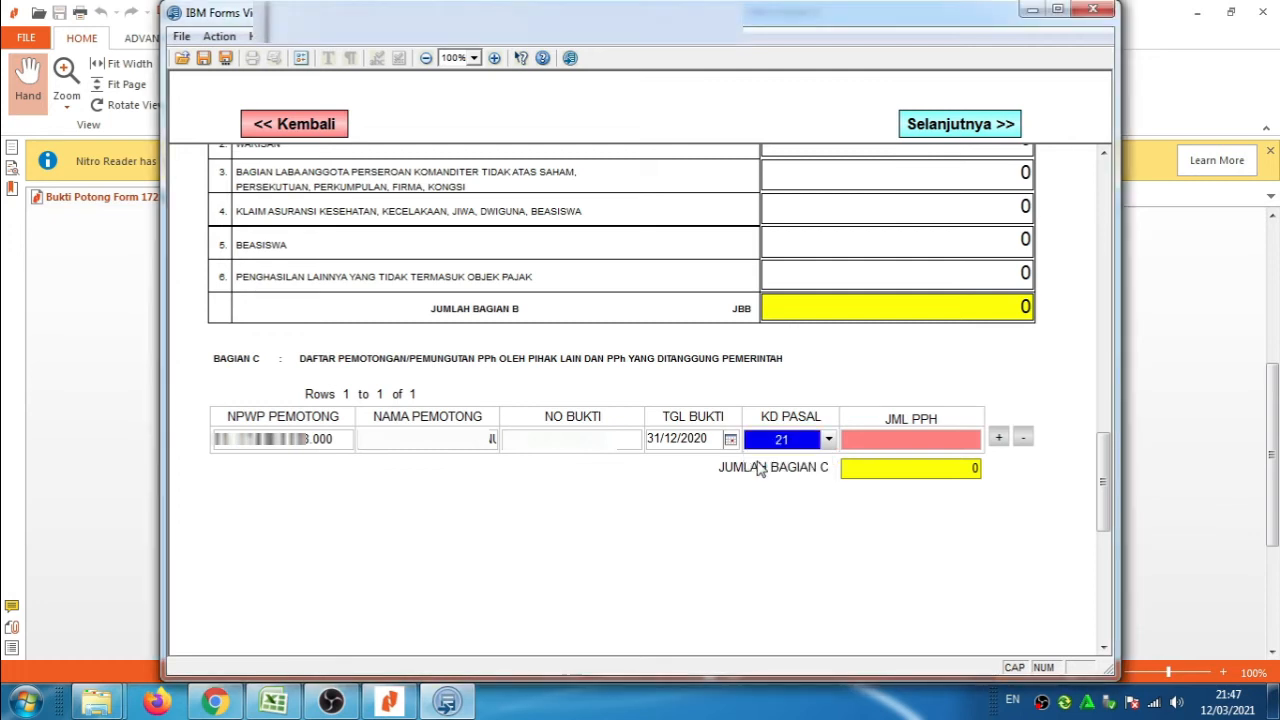
pyautogui.click(916, 444)
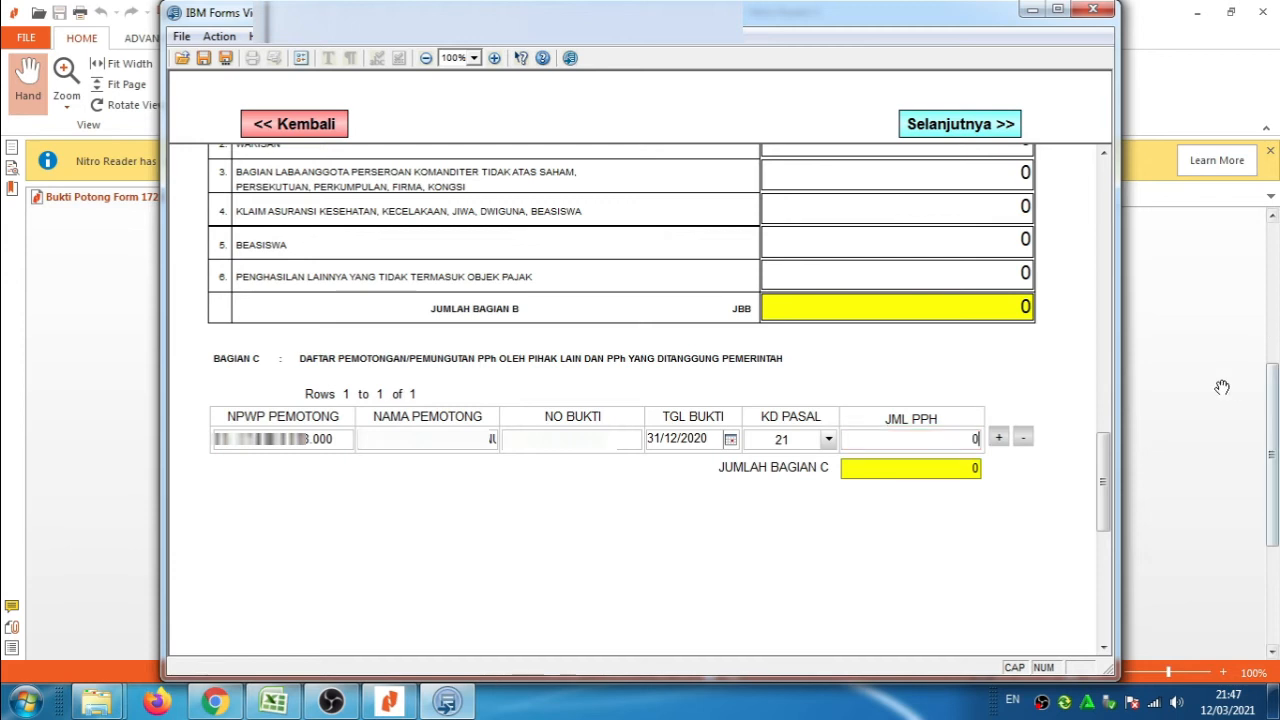
pyautogui.click(998, 440)
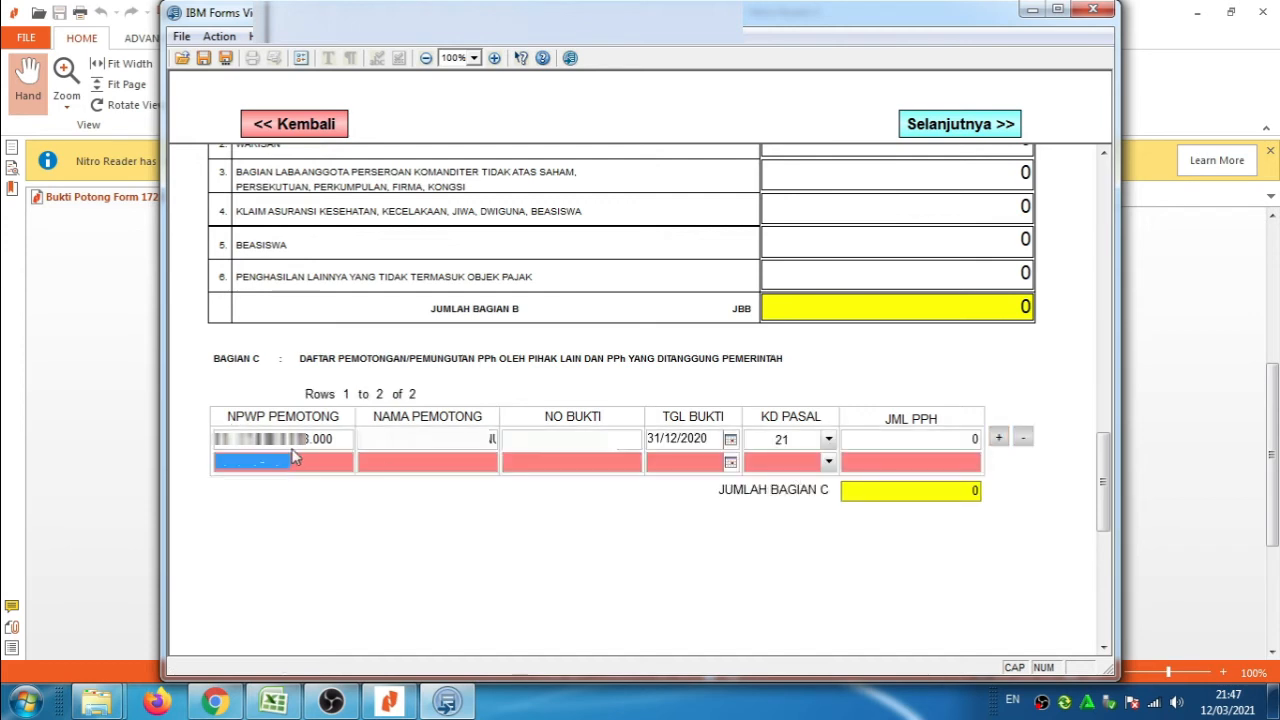
# - Fill in the second withholder's tax ID and name in row 2
pyautogui.click(293, 457)
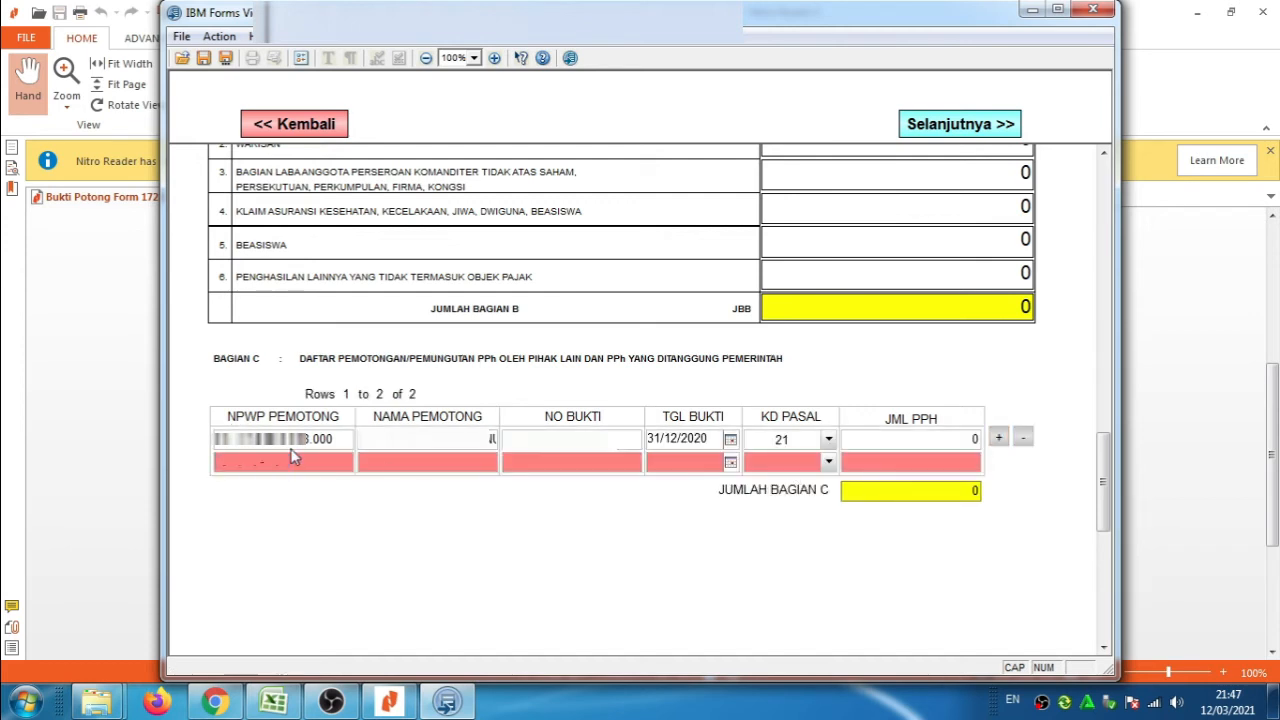
pyautogui.hotkey('ctrl', 'v')
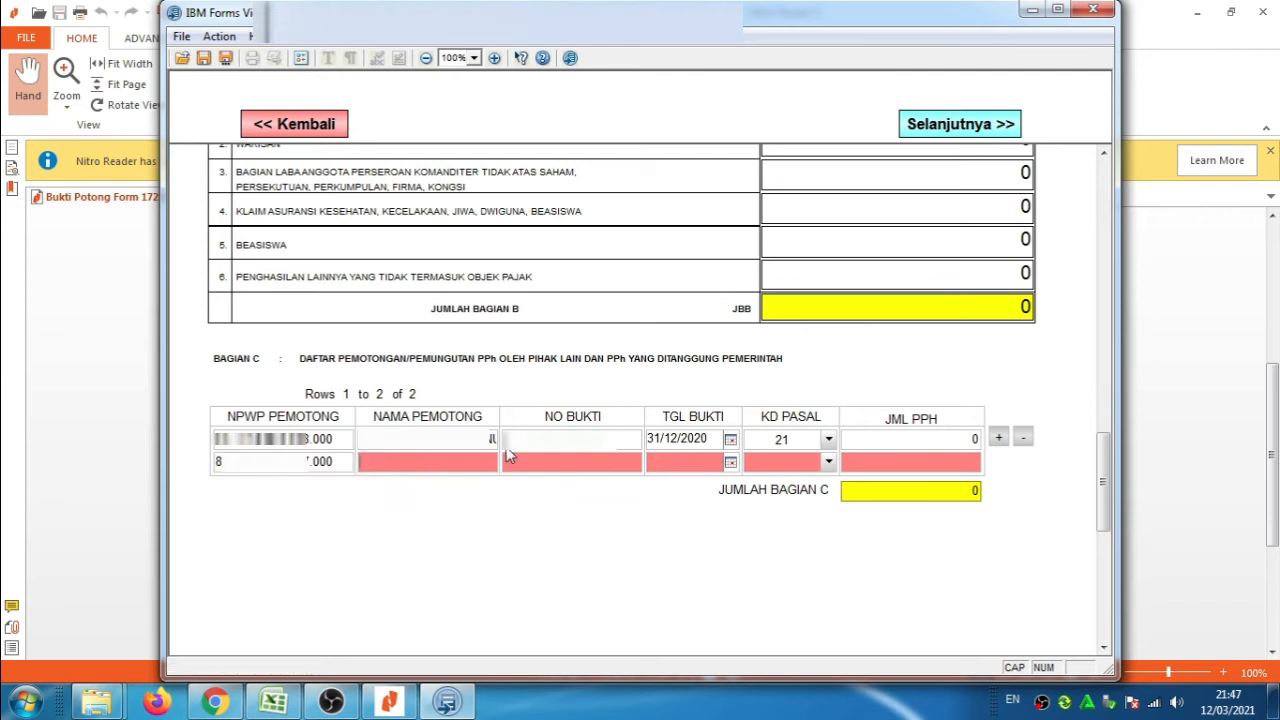
pyautogui.press('Tab')
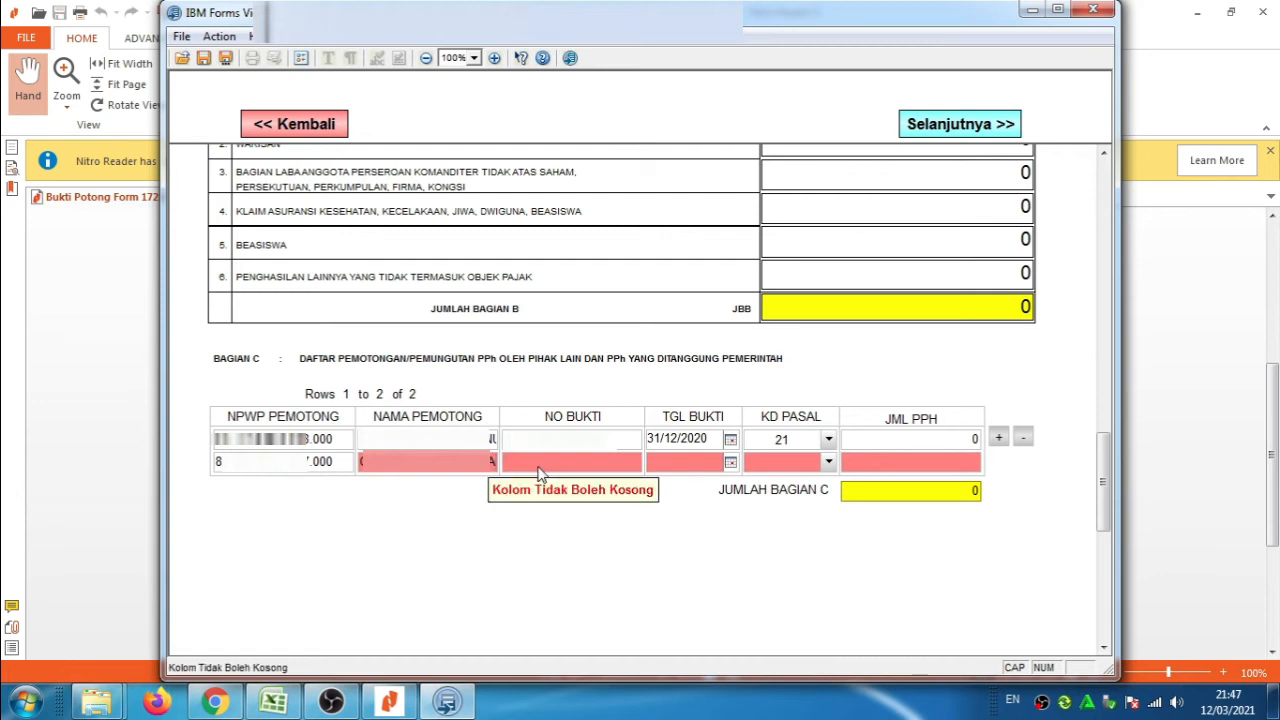
pyautogui.hotkey('ctrl', 'v')
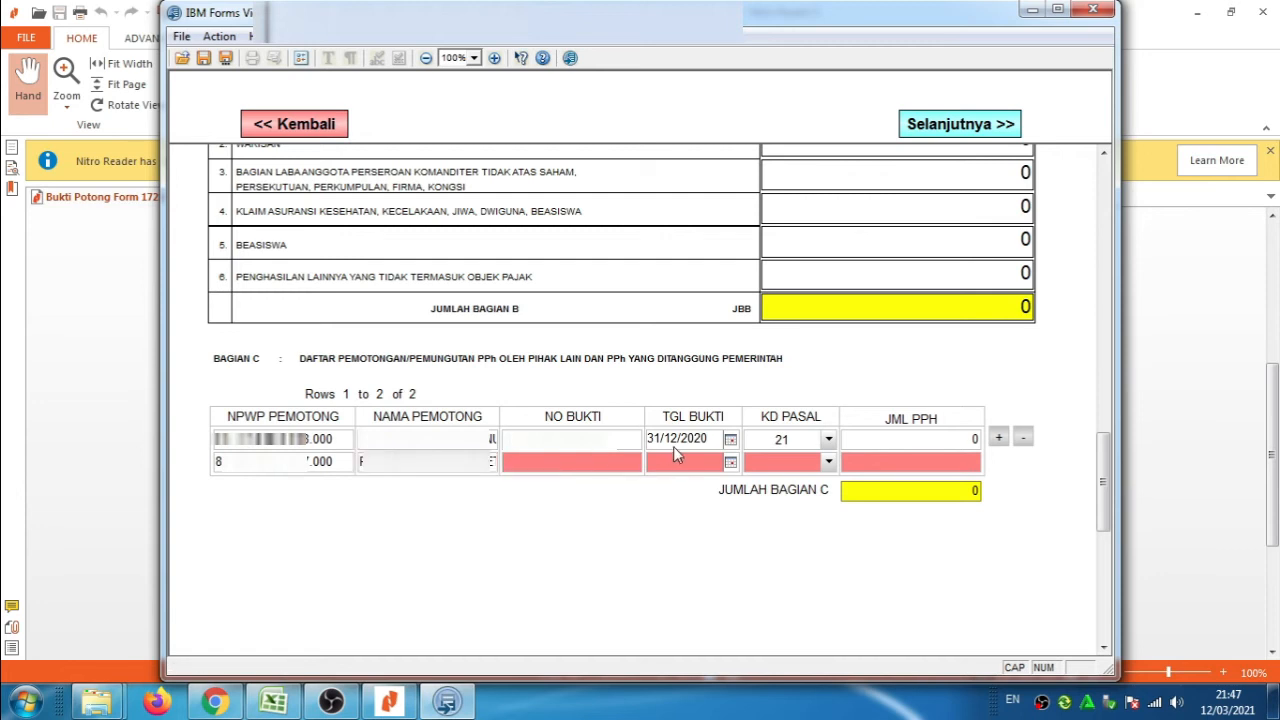
pyautogui.press('Tab')
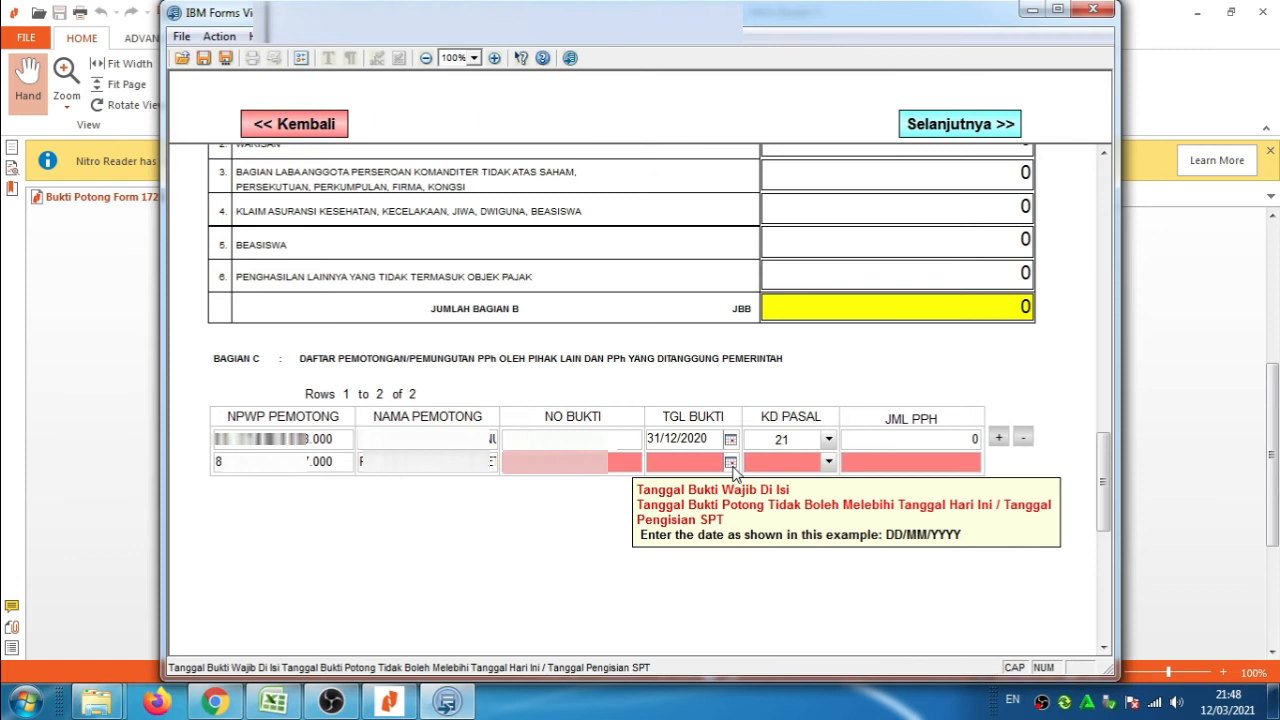
# - Set row 2's slip date to 31/12/2020 and article code to 21
pyautogui.click(731, 464)
pyautogui.click(663, 489)
pyautogui.click(663, 489)
pyautogui.click(663, 489)
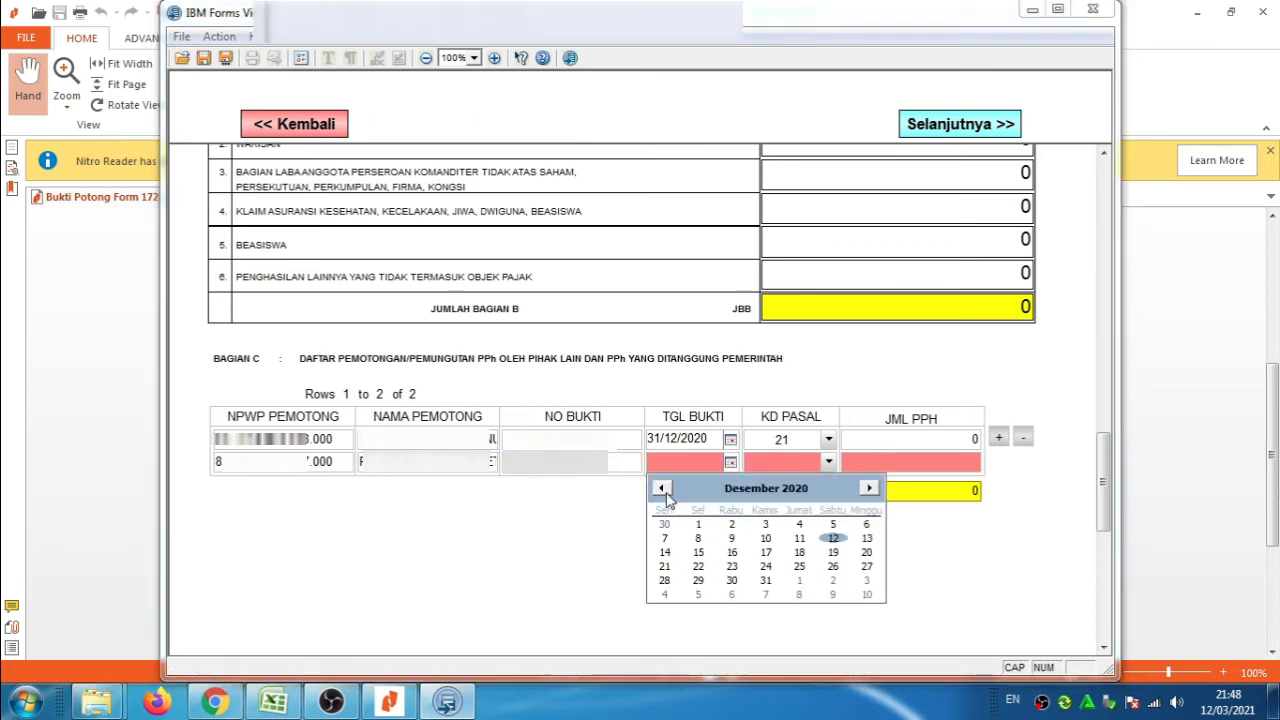
pyautogui.click(766, 582)
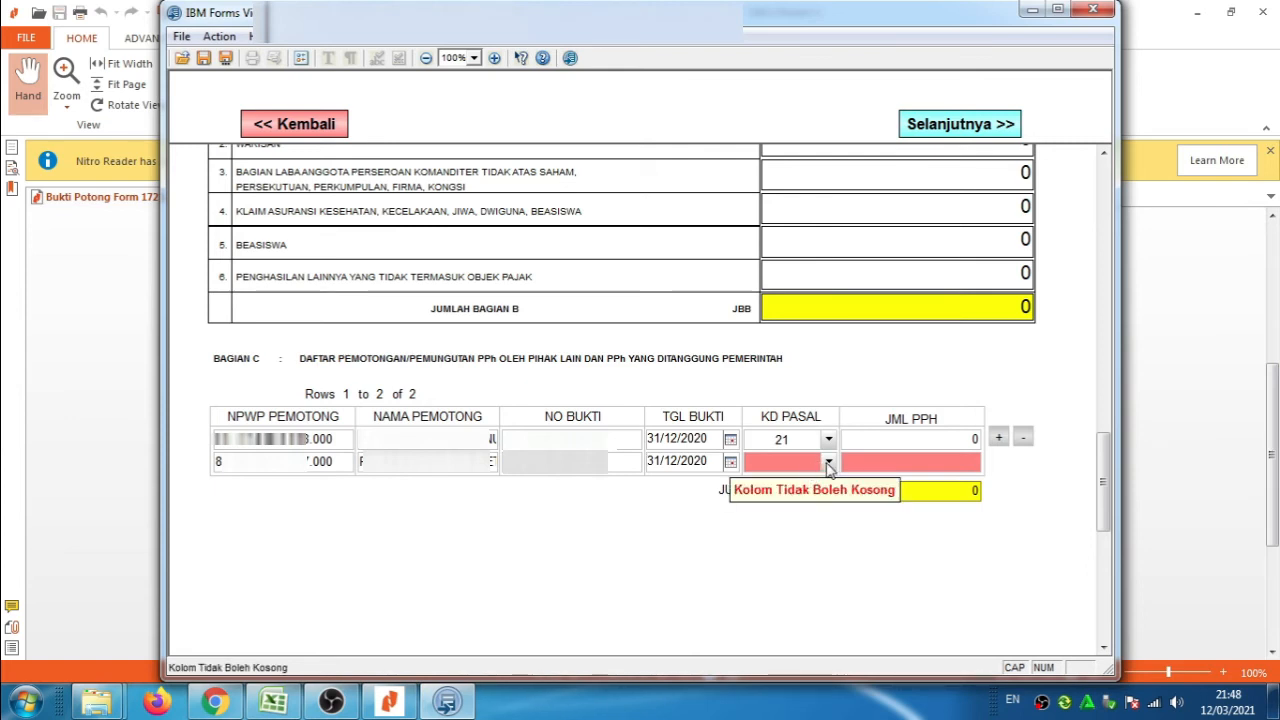
pyautogui.click(828, 462)
pyautogui.click(762, 484)
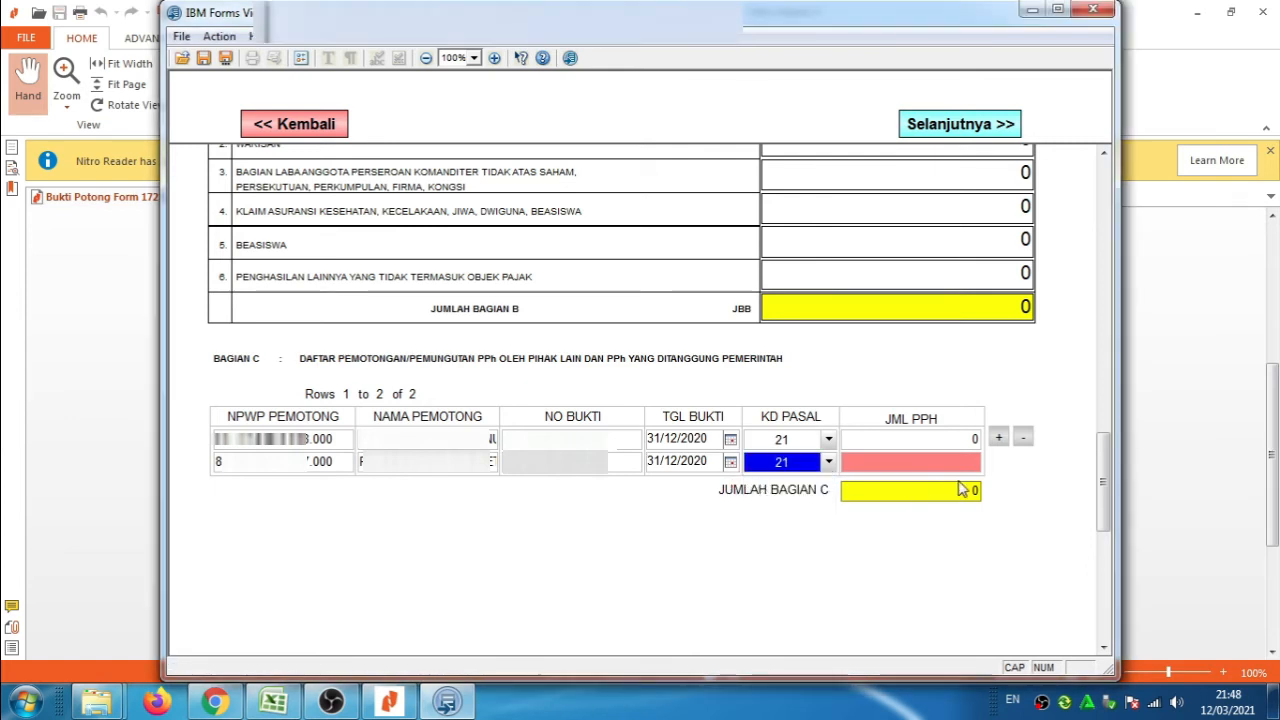
pyautogui.click(947, 470)
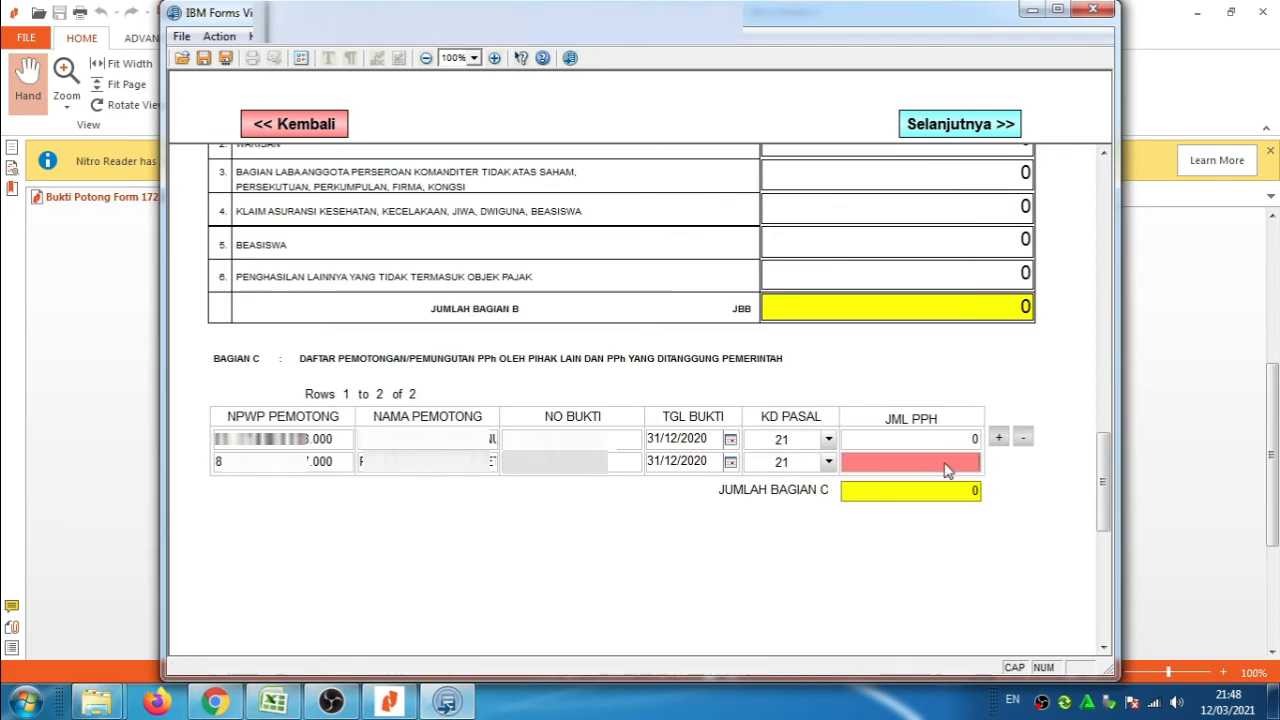
# - Check the PT. B slip, commit row 2's withheld tax of 6,833,000, and advance the page
pyautogui.click(392, 703)
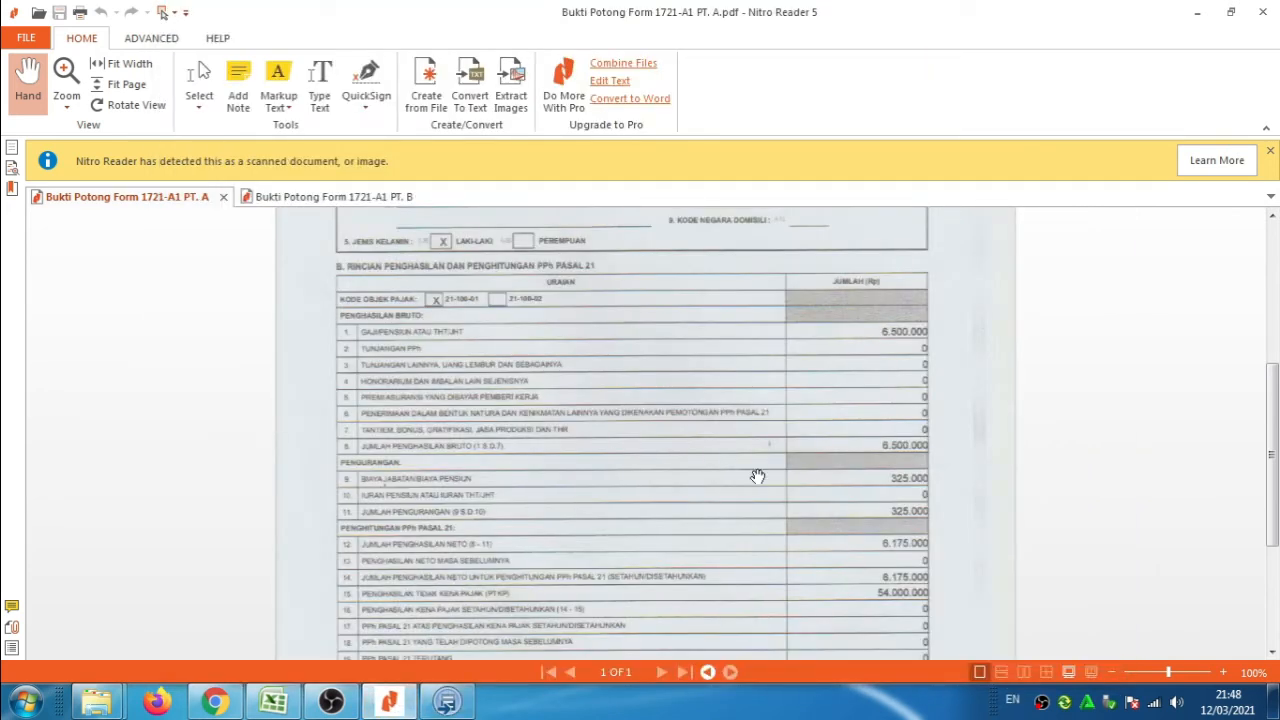
pyautogui.click(329, 199)
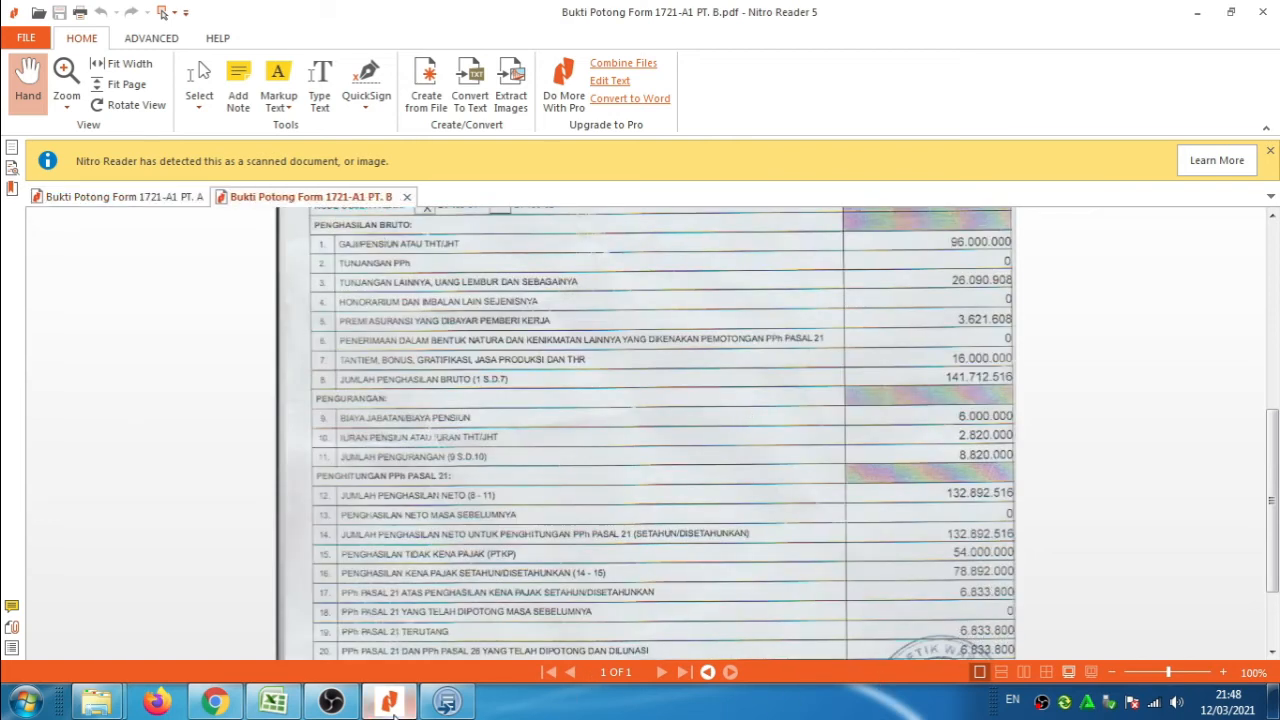
pyautogui.click(447, 702)
pyautogui.press('Tab')
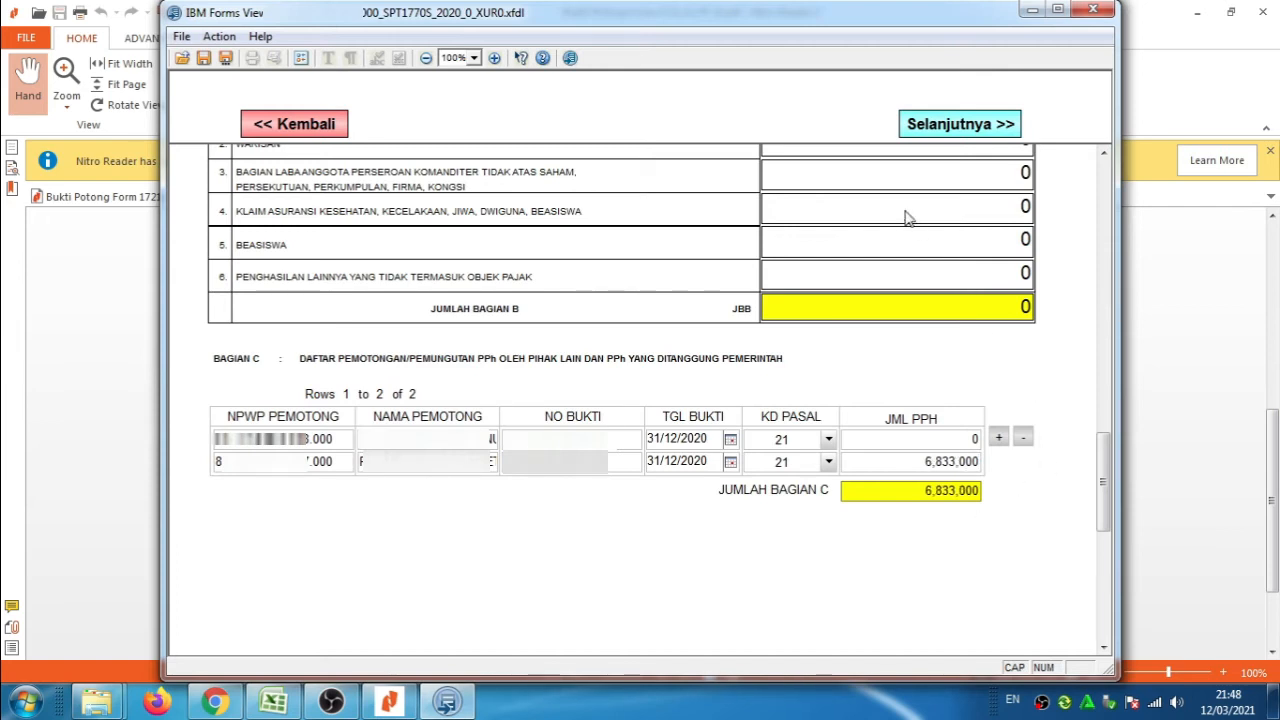
pyautogui.click(957, 130)
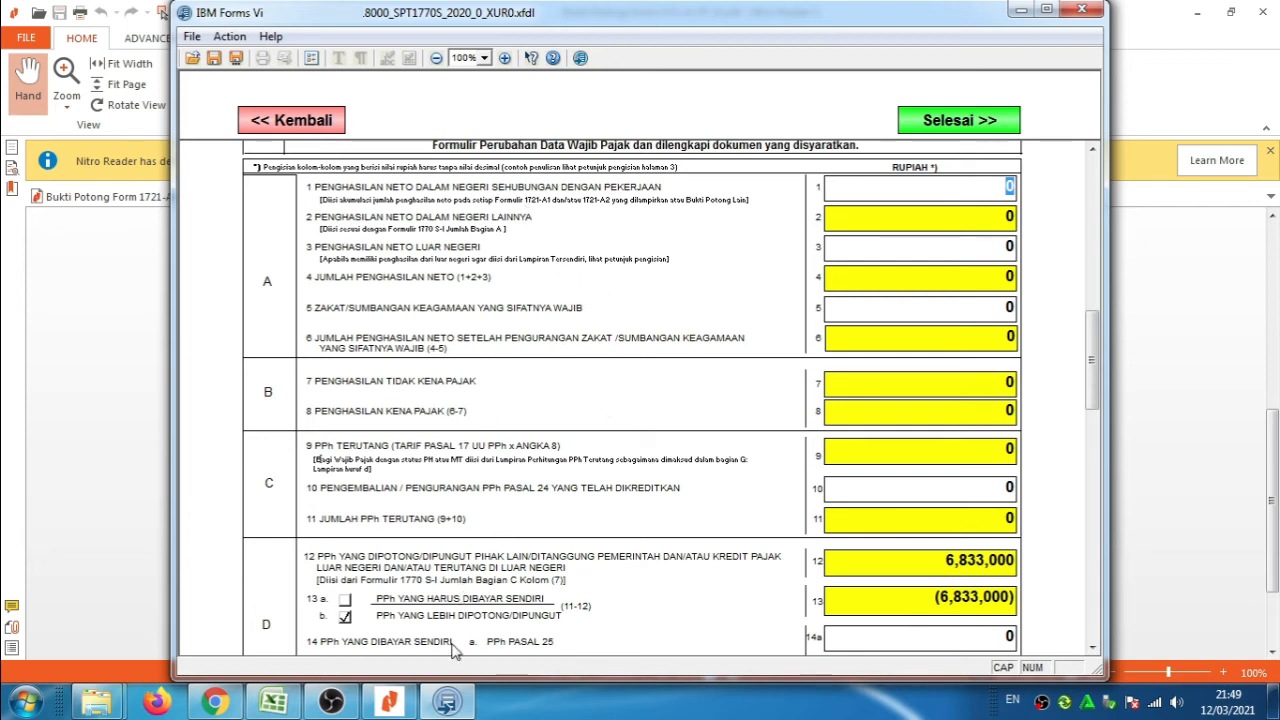
# - Bring the PT. A Form 1721-A1 withholding slip back up in Nitro Reader
pyautogui.click(389, 703)
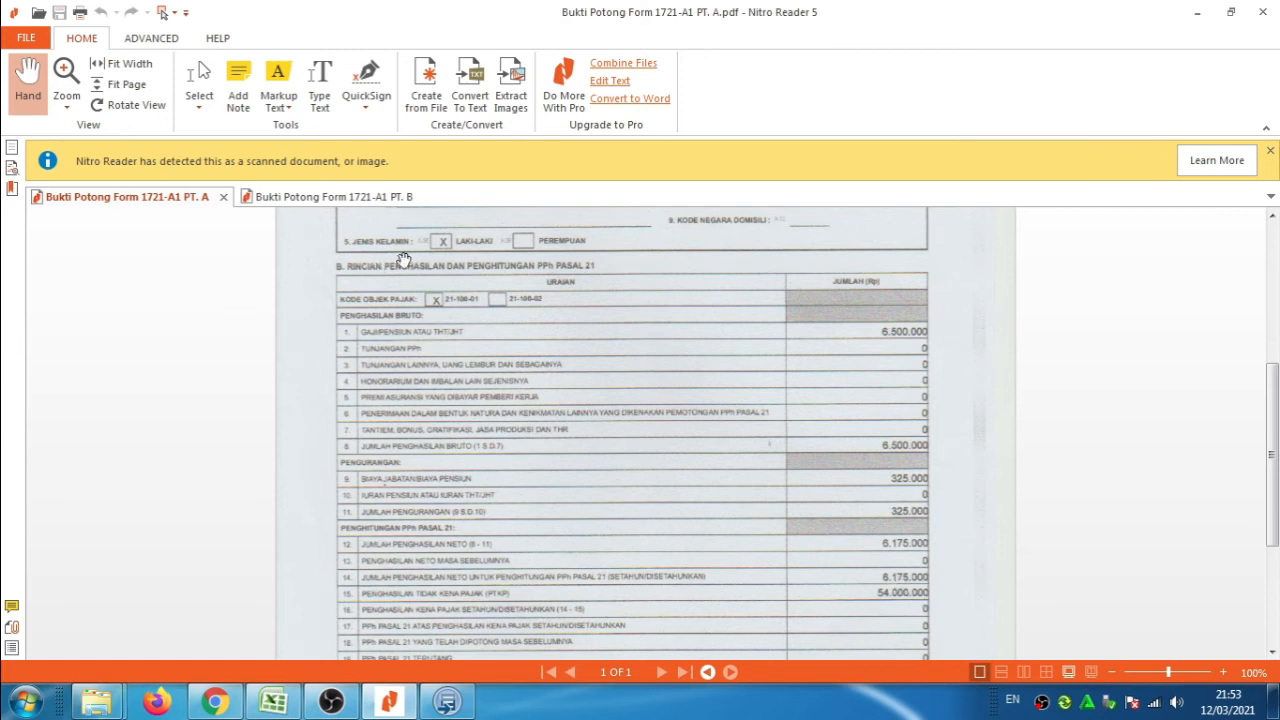
# - Use Calculator to add 6175000 and 132892516, giving 139067516
pyautogui.click(28, 700)
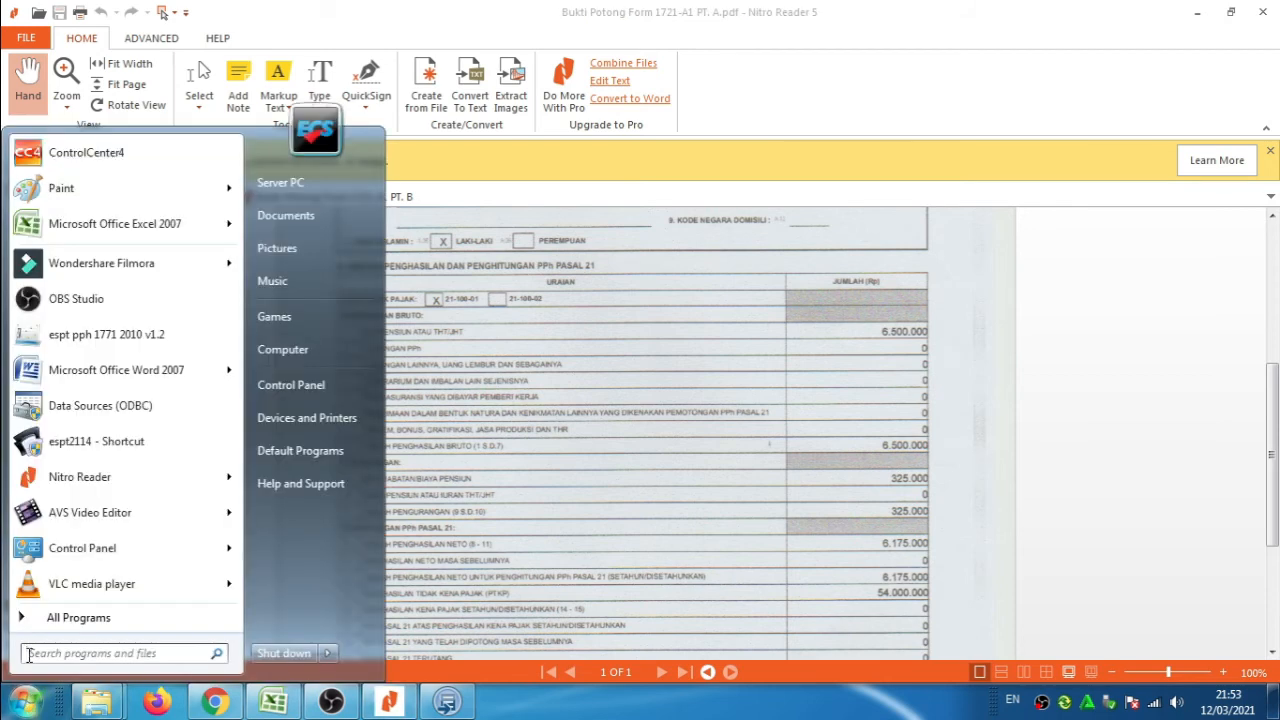
pyautogui.write('tal')
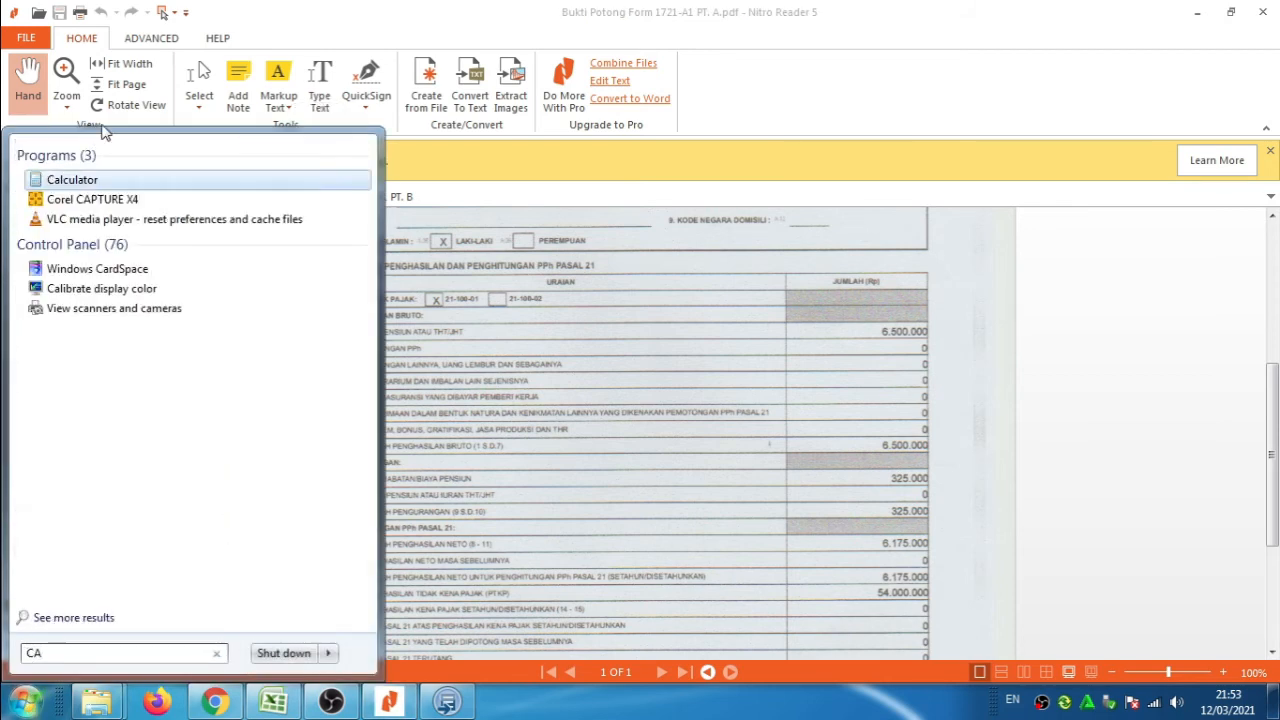
pyautogui.click(79, 179)
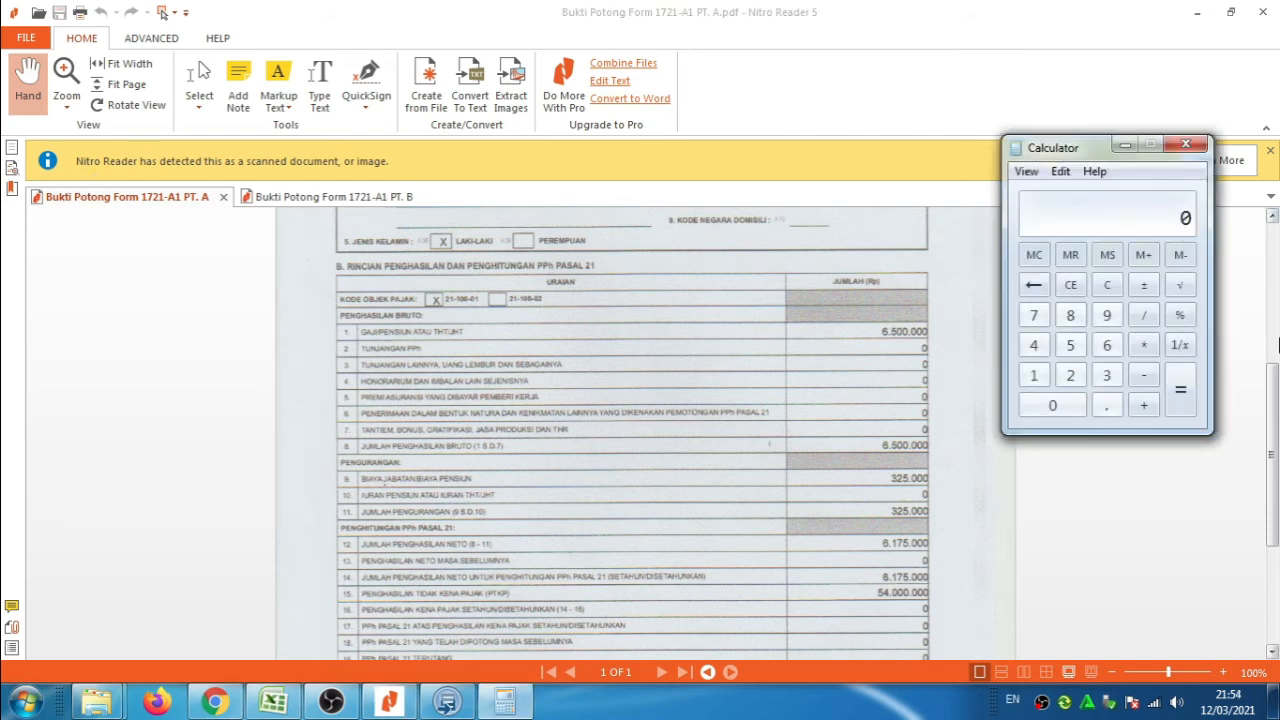
pyautogui.write('3')
pyautogui.write('2')
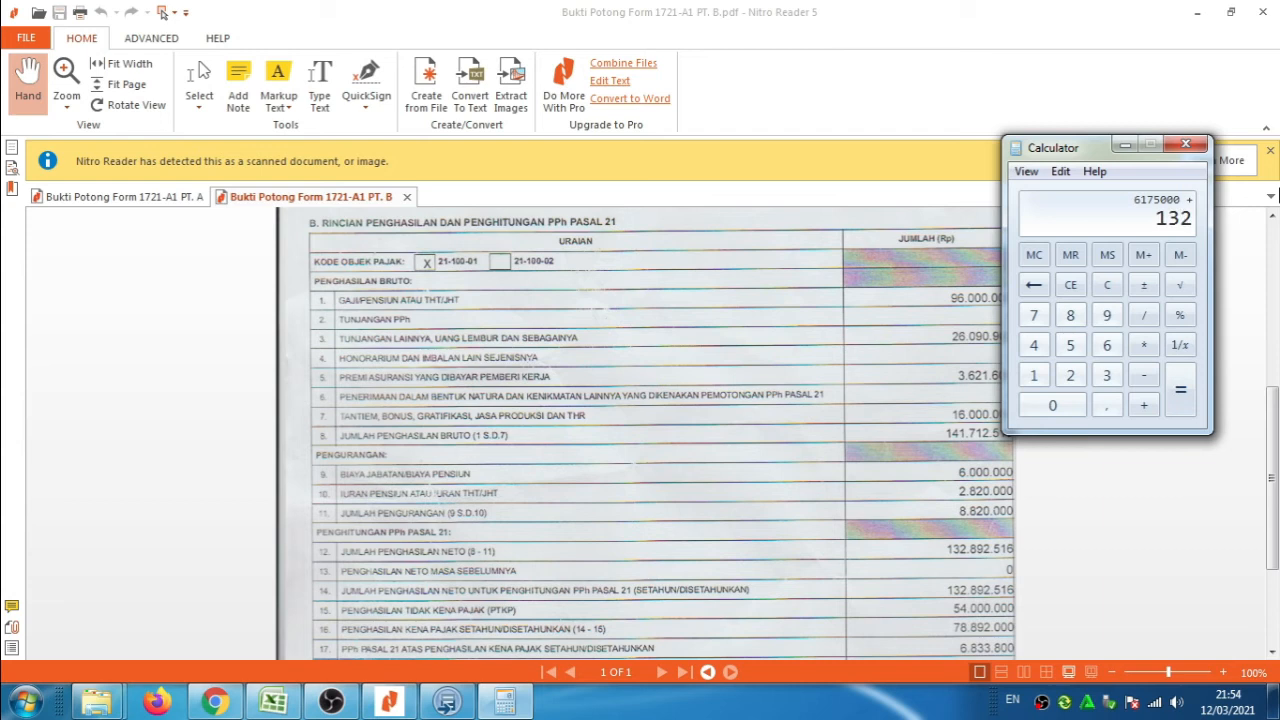
pyautogui.write('892516')
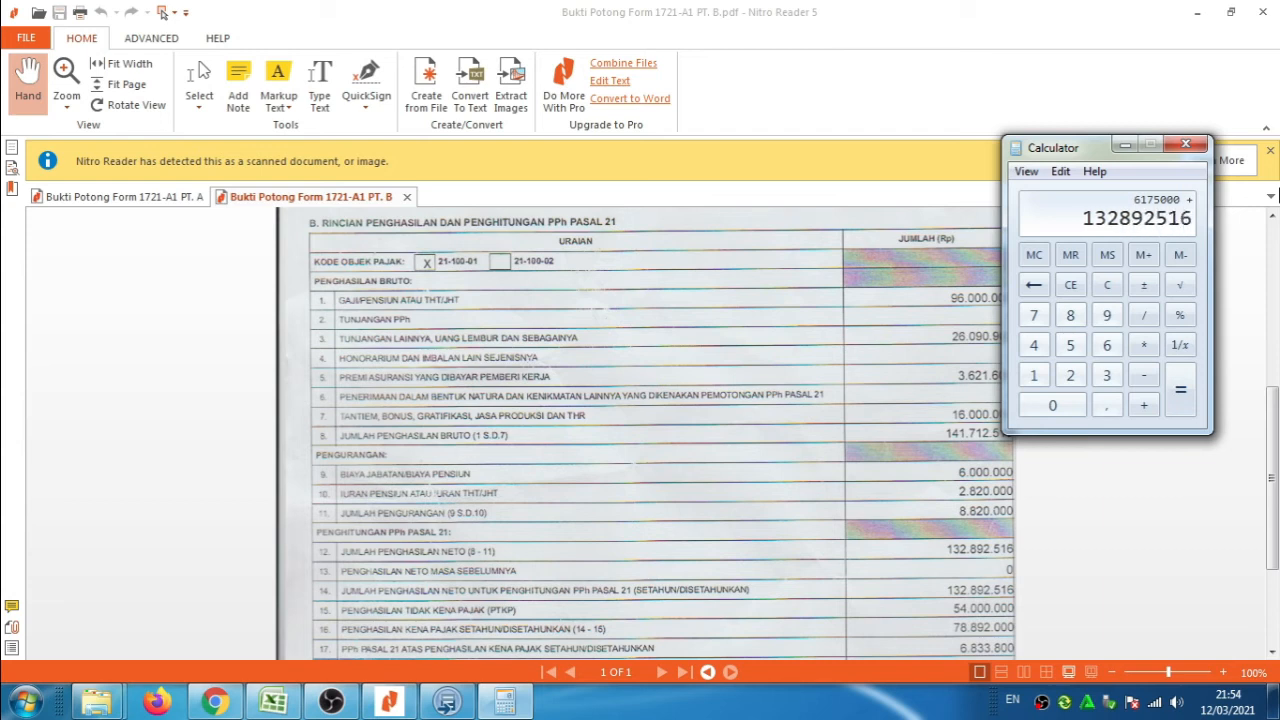
pyautogui.press('Return')
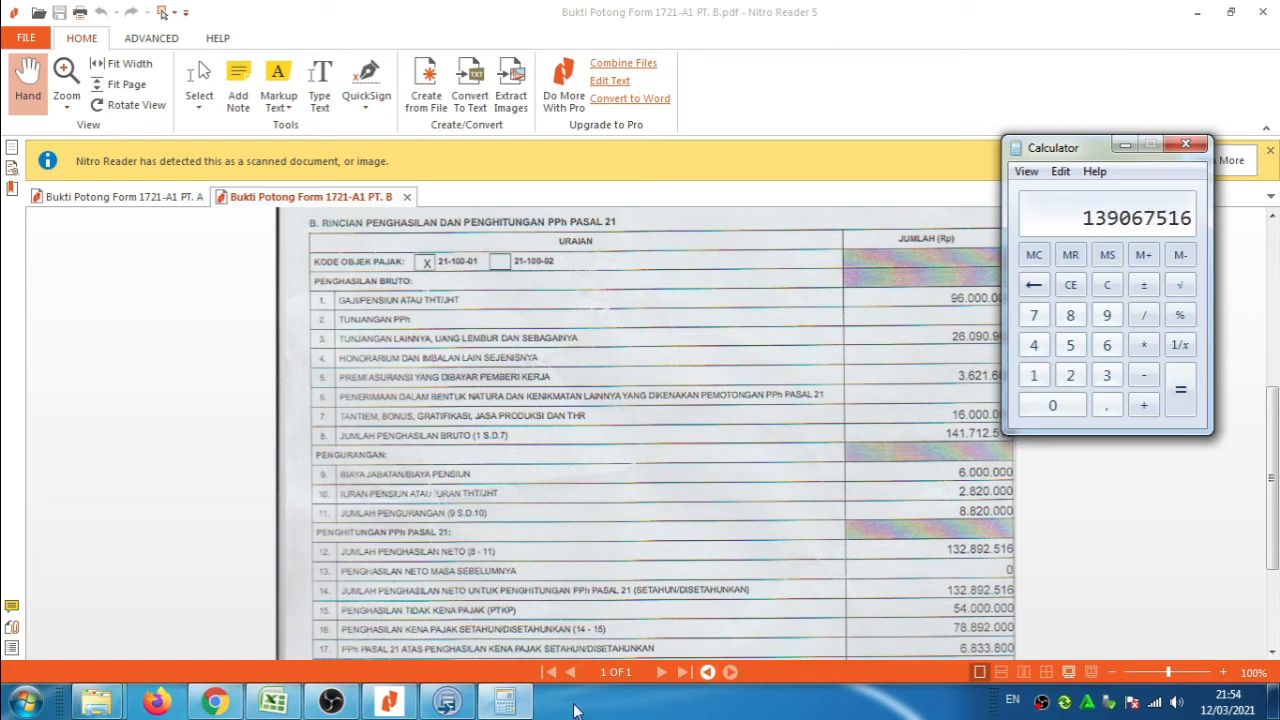
pyautogui.click(447, 702)
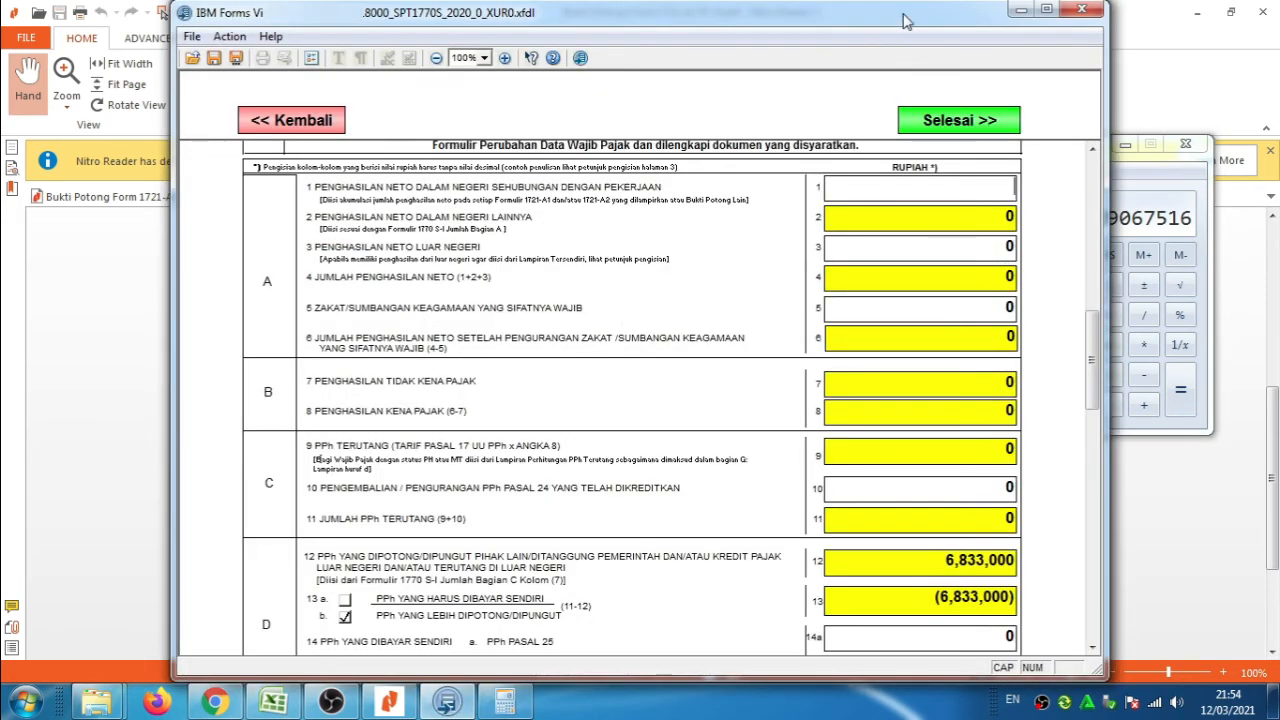
# - Enter 139,067,516 as net employment income in field 1
pyautogui.moveTo(903, 20); pyautogui.dragTo(835, 20)
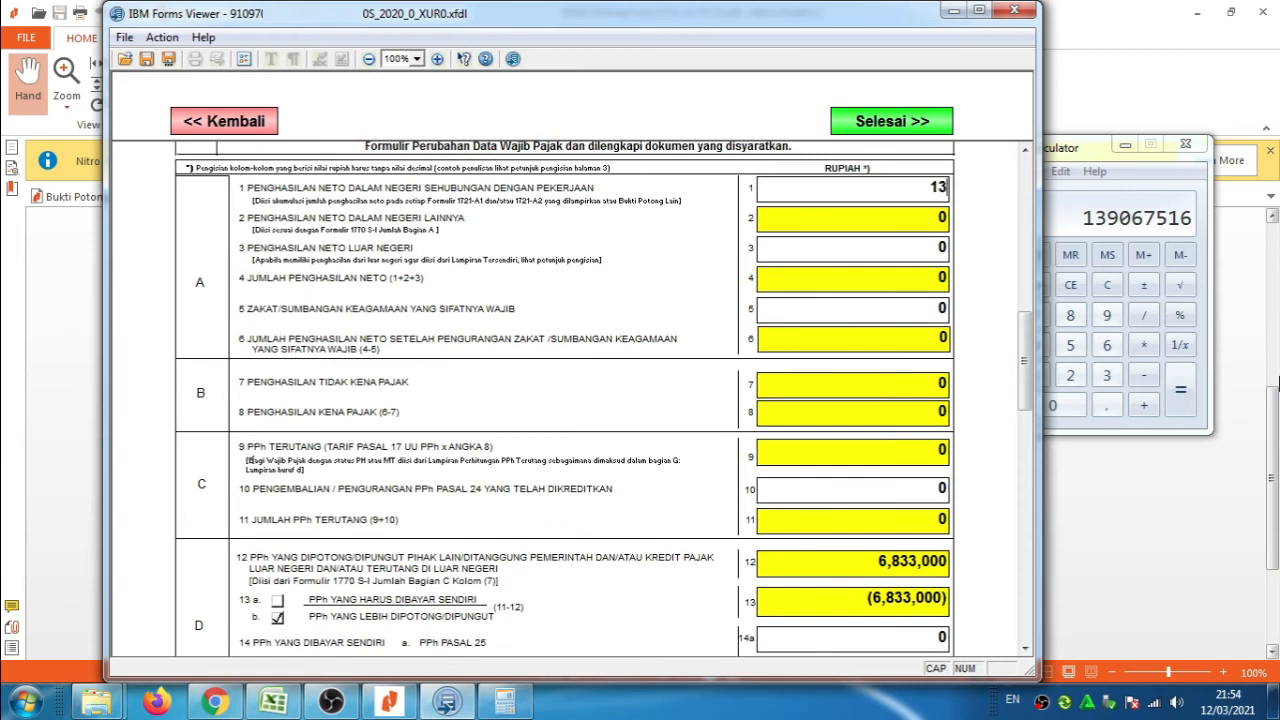
pyautogui.write('067516')
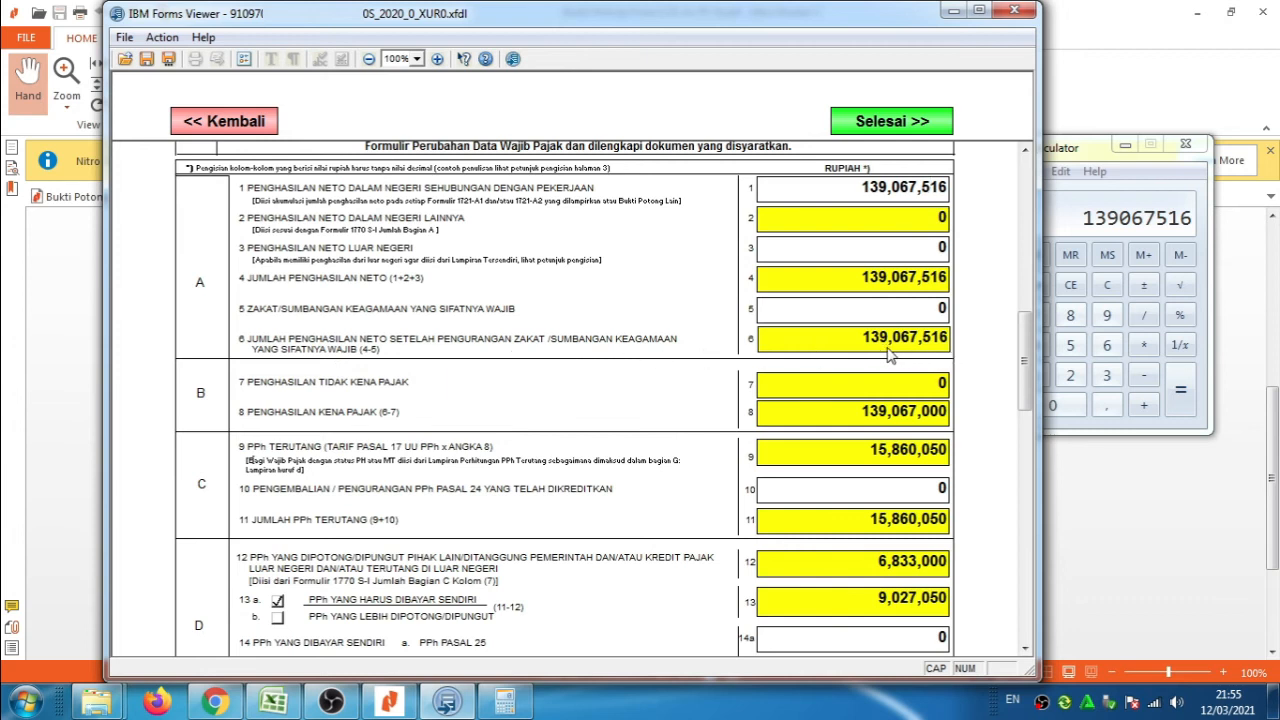
pyautogui.press('Tab')
# - Set the spouse tax status to KK
pyautogui.scroll(1, 612, 368)
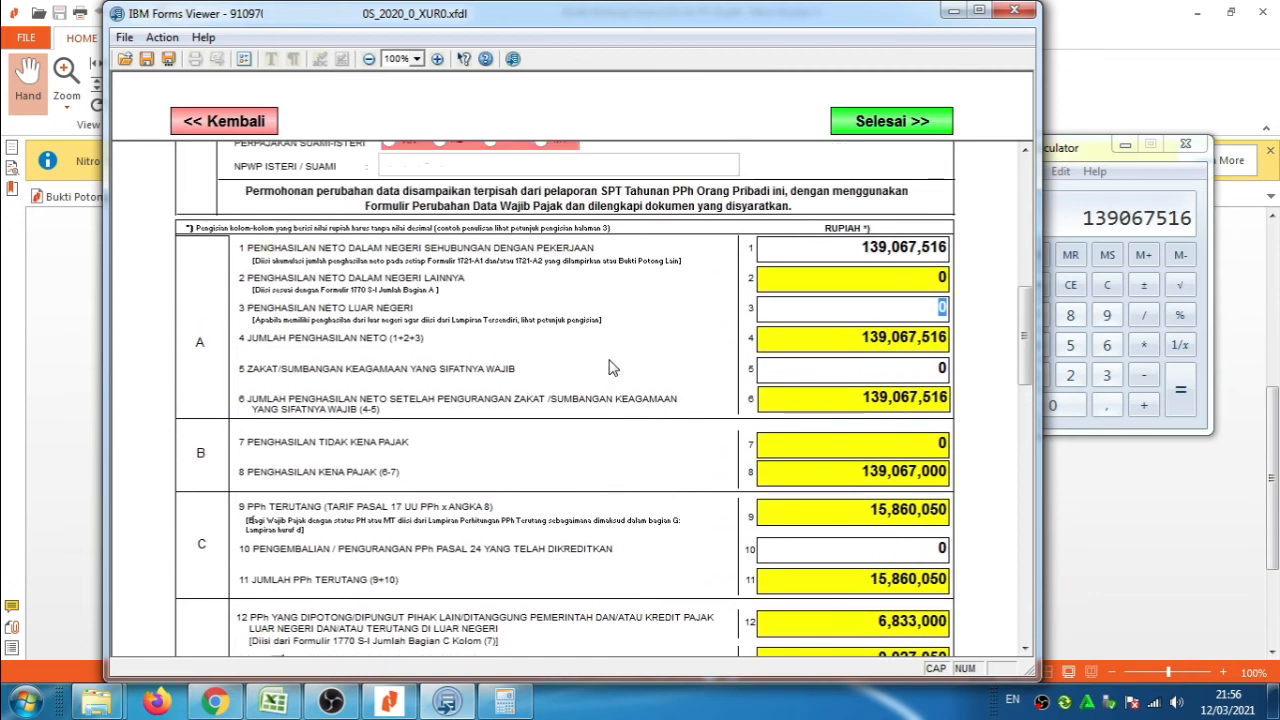
pyautogui.scroll(1, 585, 348)
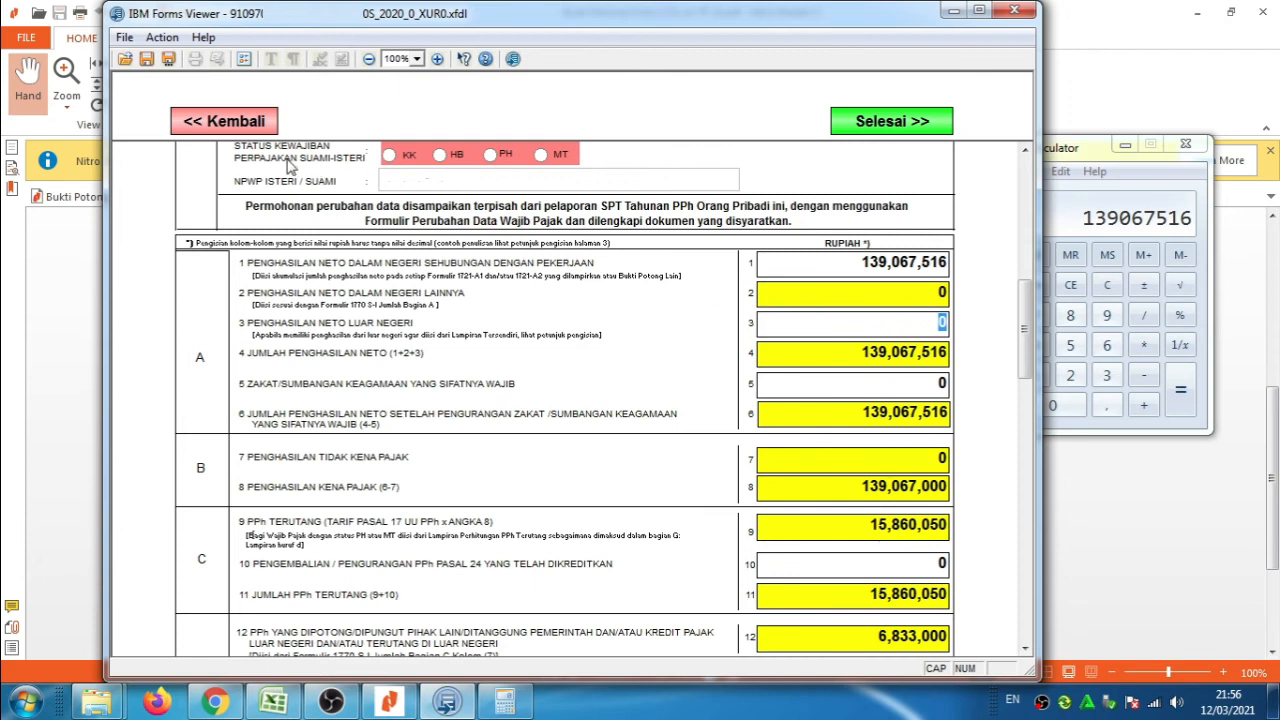
pyautogui.click(388, 156)
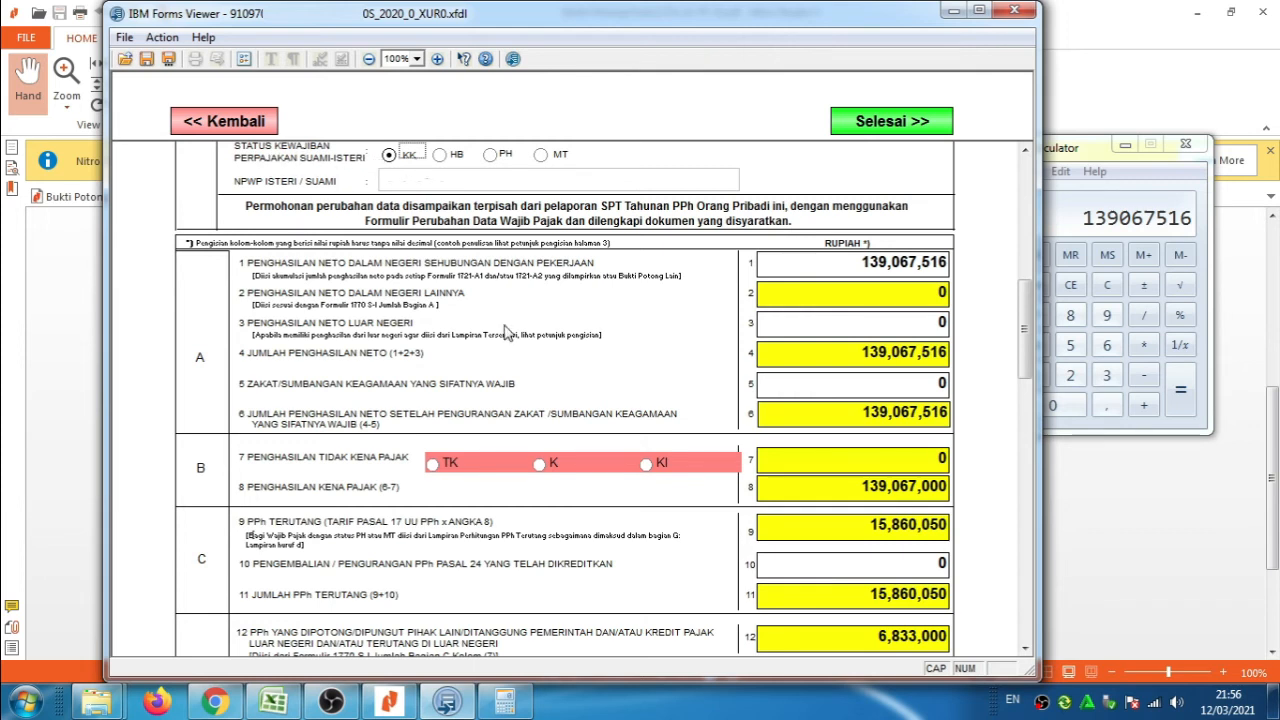
# - Choose PTKP status TK with 0 dependants, making PTKP 54,000,000 and PPh due 7,760,050
pyautogui.click(432, 464)
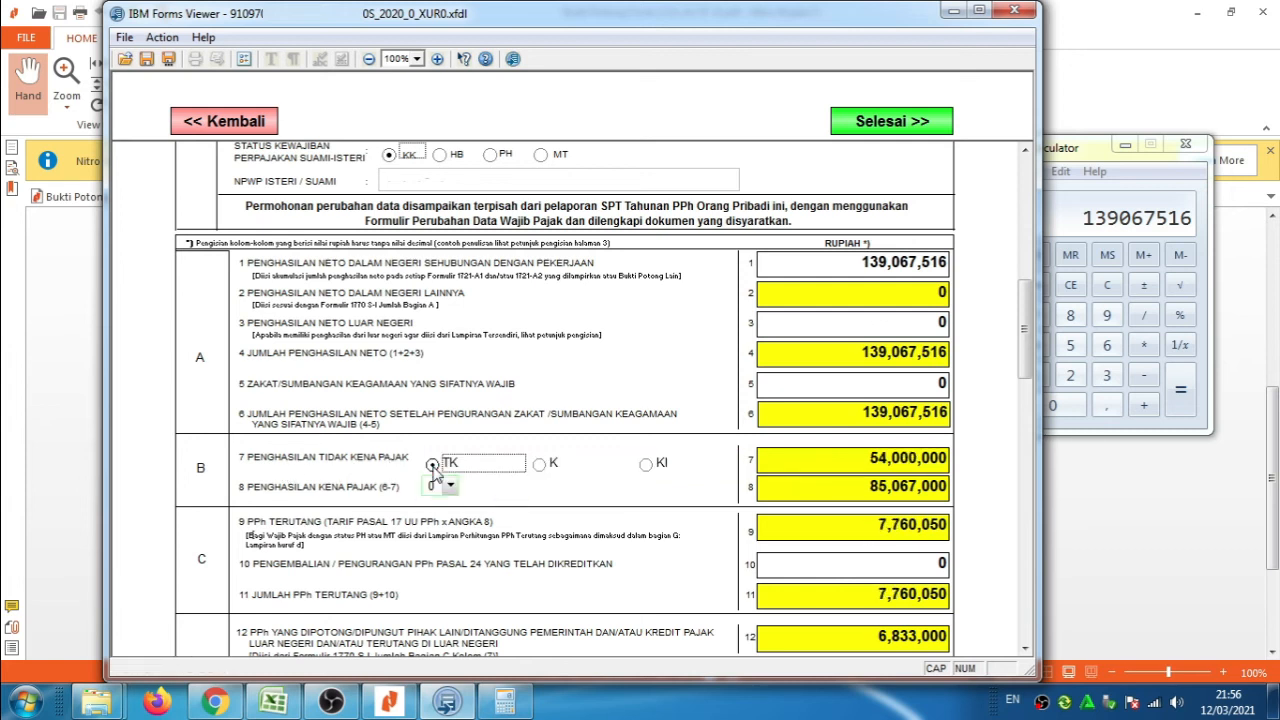
pyautogui.click(432, 487)
pyautogui.click(1025, 648)
pyautogui.scroll(-5, 1025, 648)
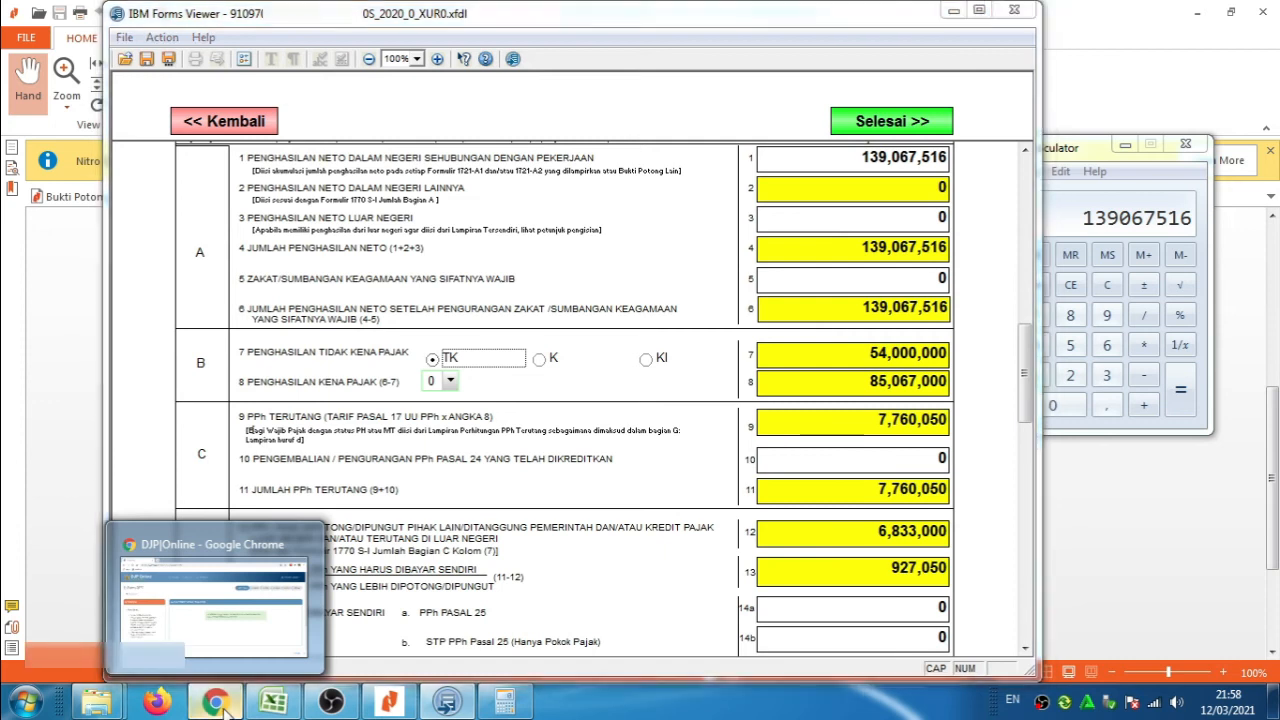
# - In DJP Online's Bayar section, open the e-Billing Surat Setoran Elektronik form
pyautogui.click(200, 600)
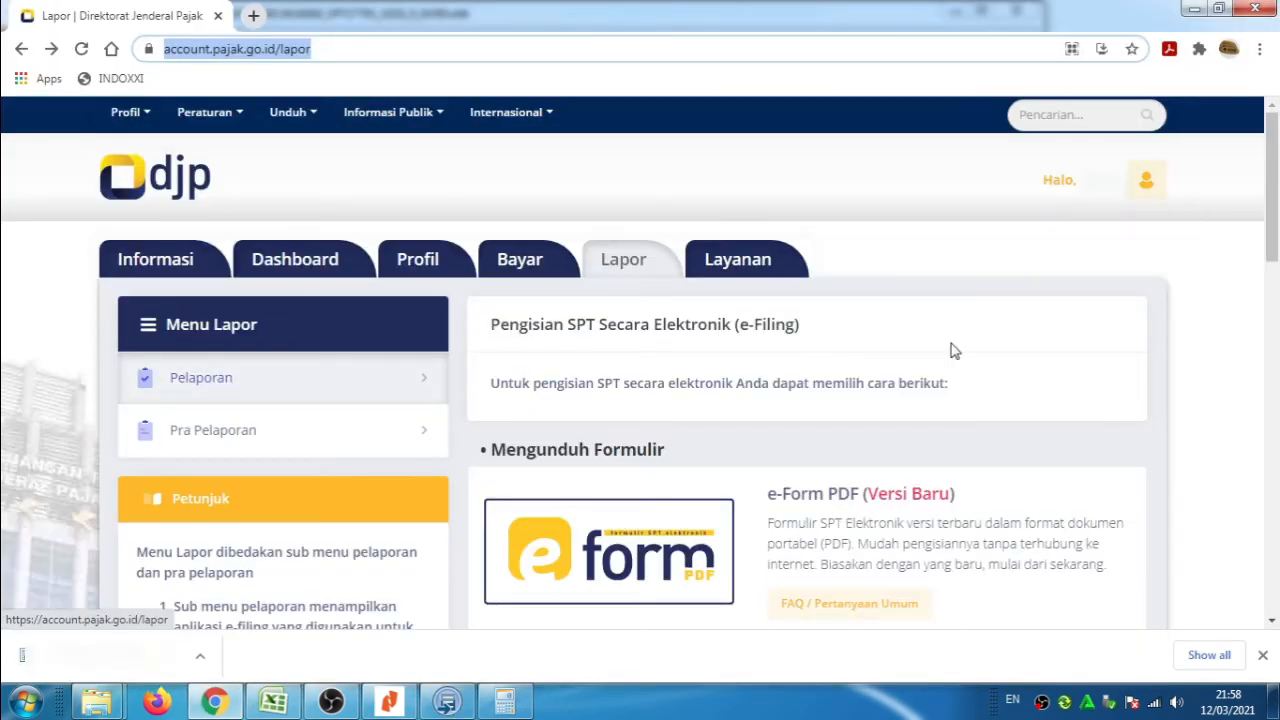
pyautogui.click(520, 268)
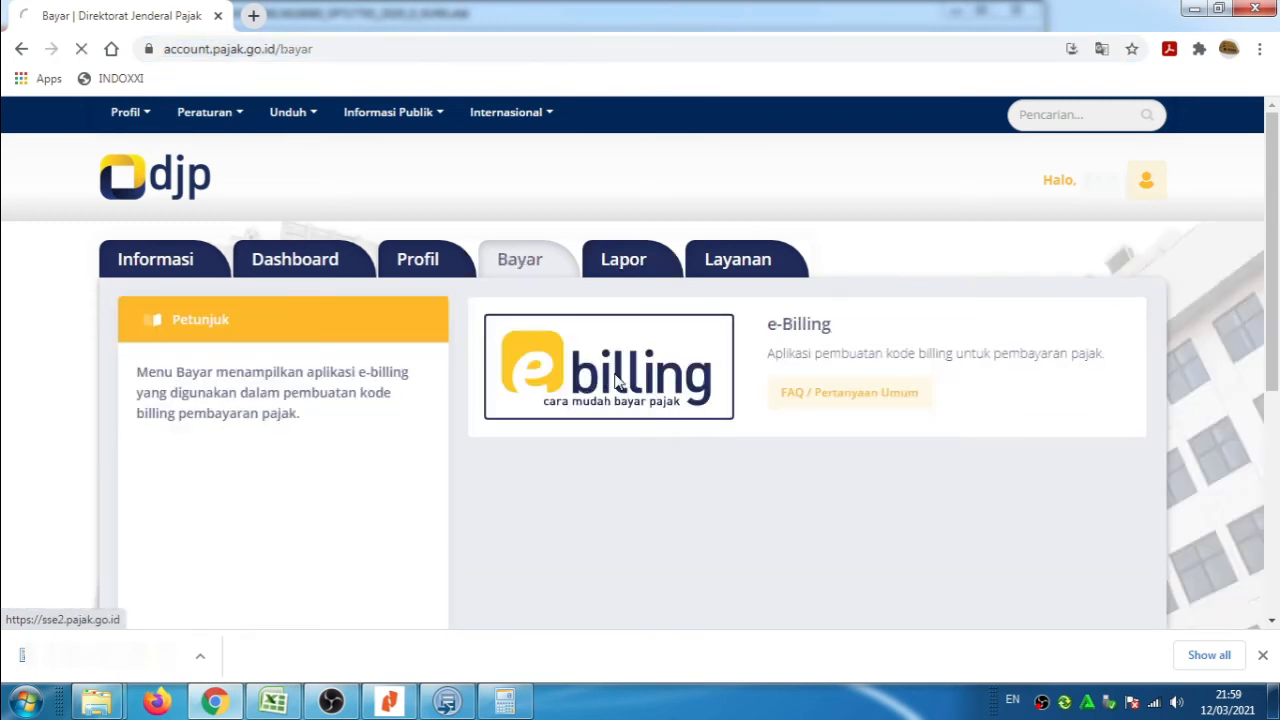
pyautogui.click(617, 383)
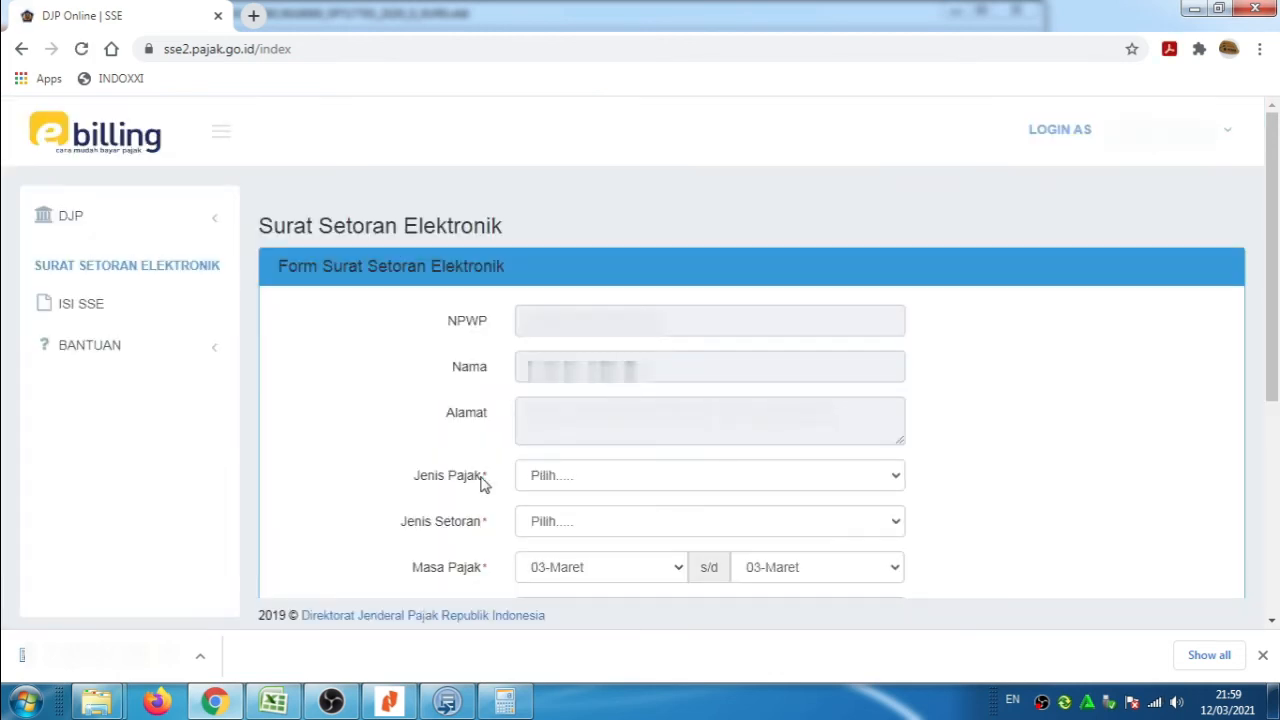
pyautogui.click(897, 478)
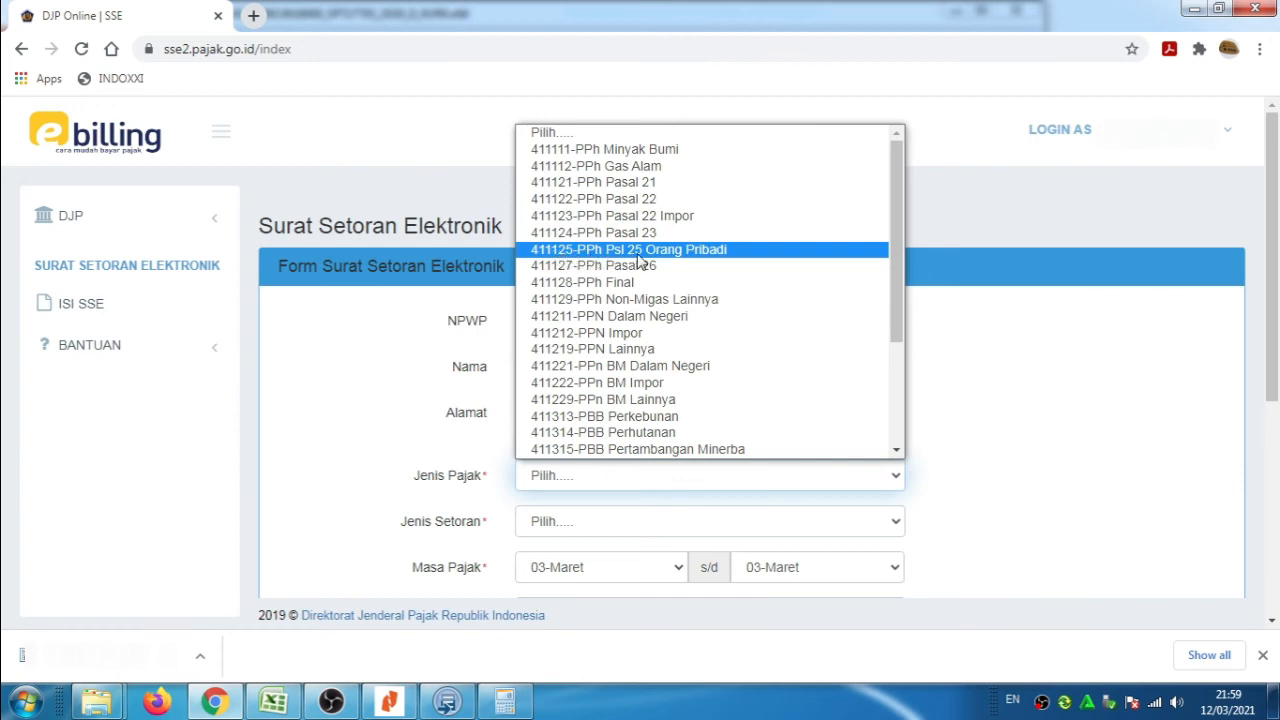
# - Set tax type 411125-PPh Psl 25 Orang Pribadi, deposit type 200-Tahunan and tax year 2020
pyautogui.click(665, 254)
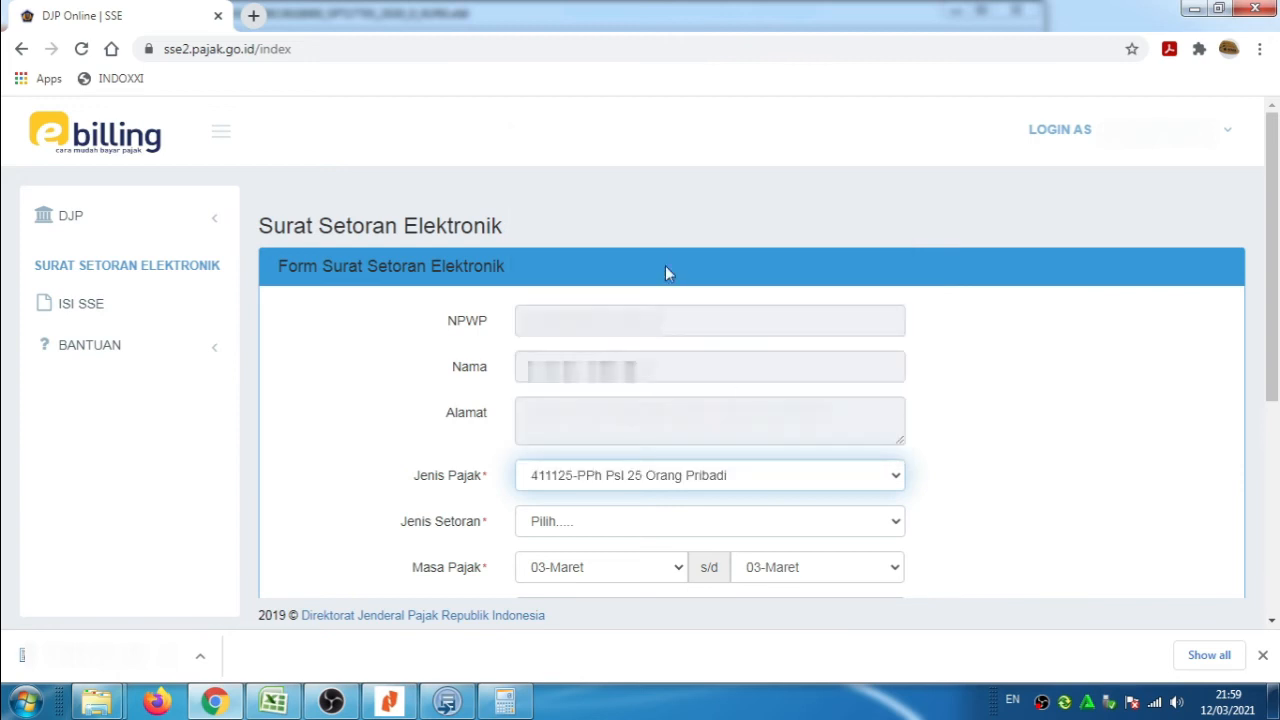
pyautogui.click(884, 522)
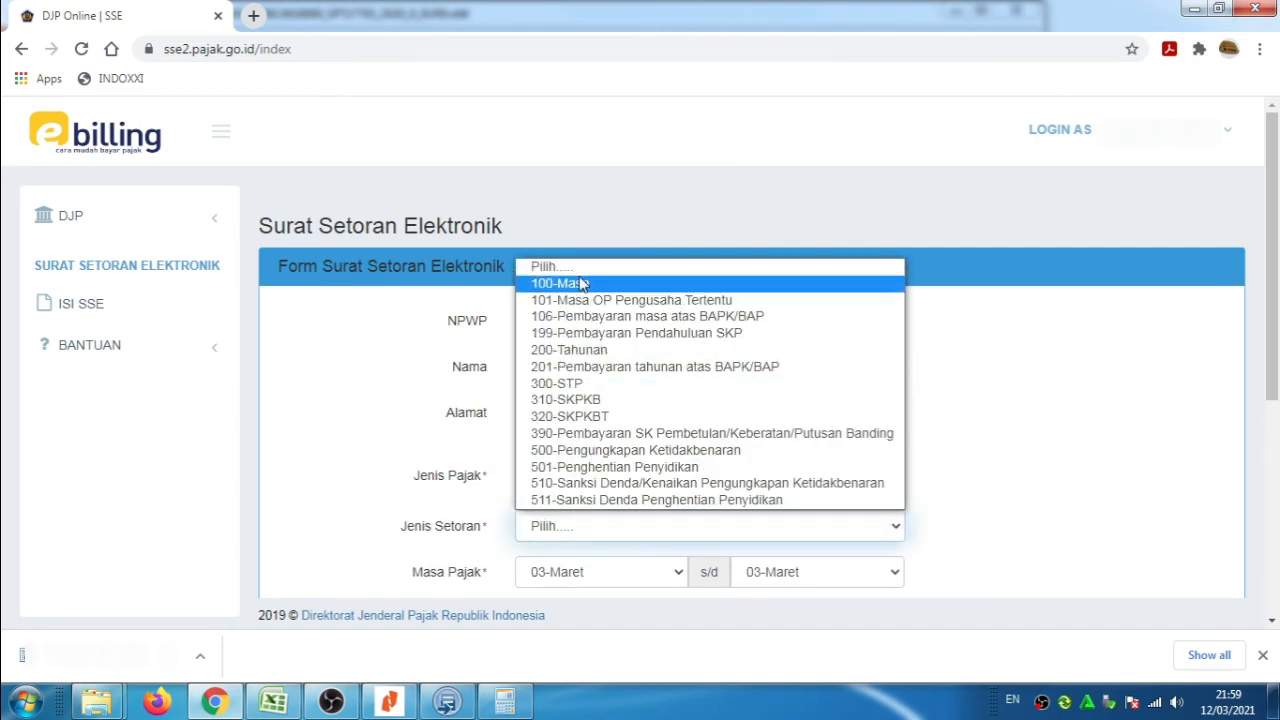
pyautogui.click(586, 352)
pyautogui.click(895, 577)
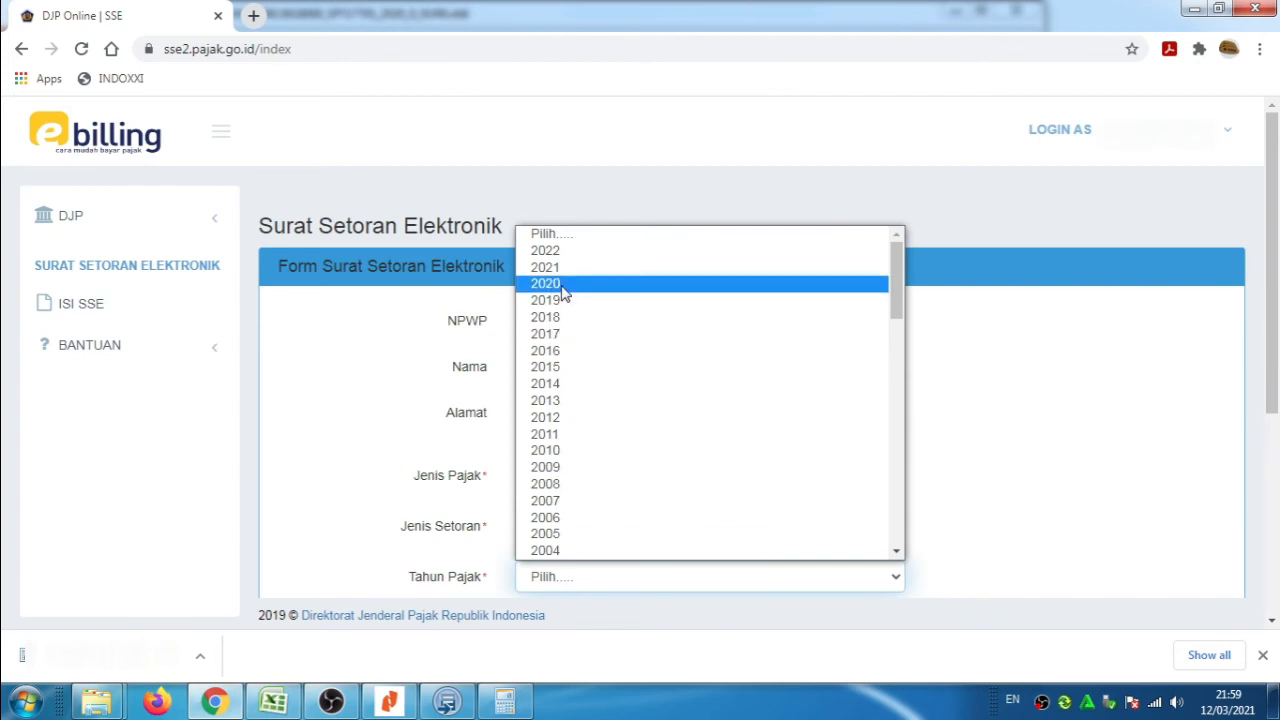
pyautogui.click(563, 290)
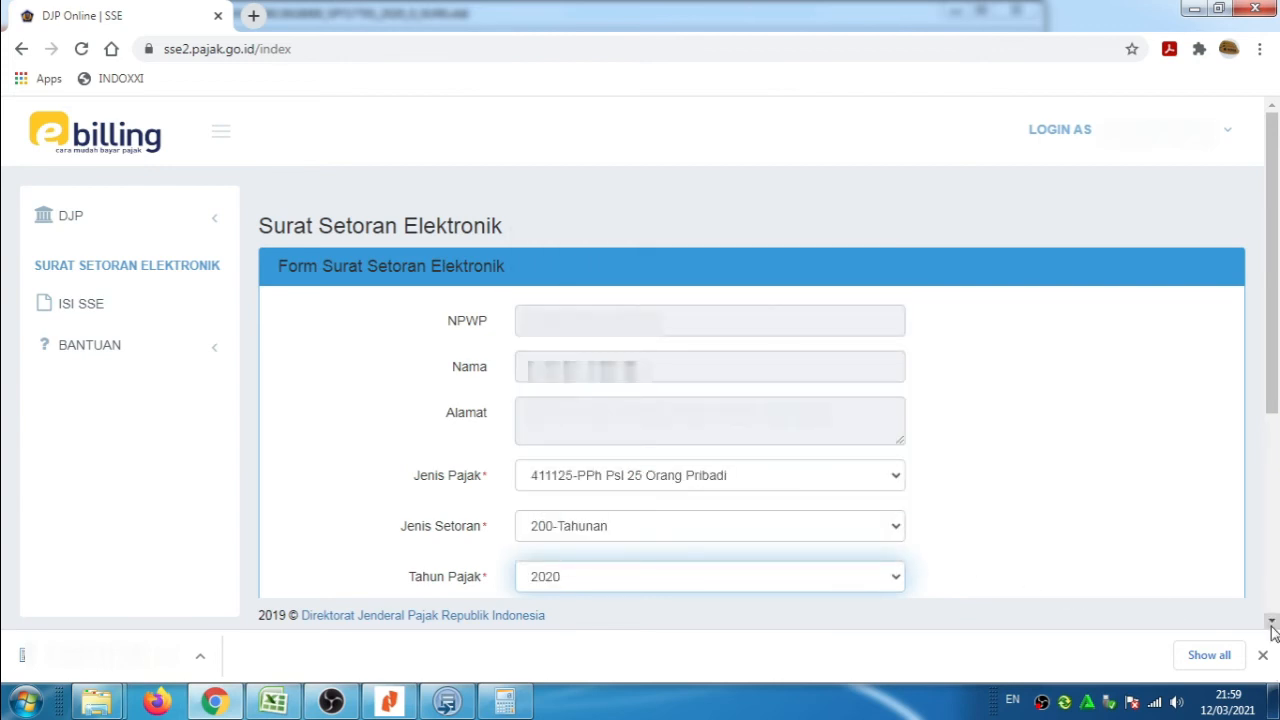
pyautogui.scroll(-3, 1272, 622)
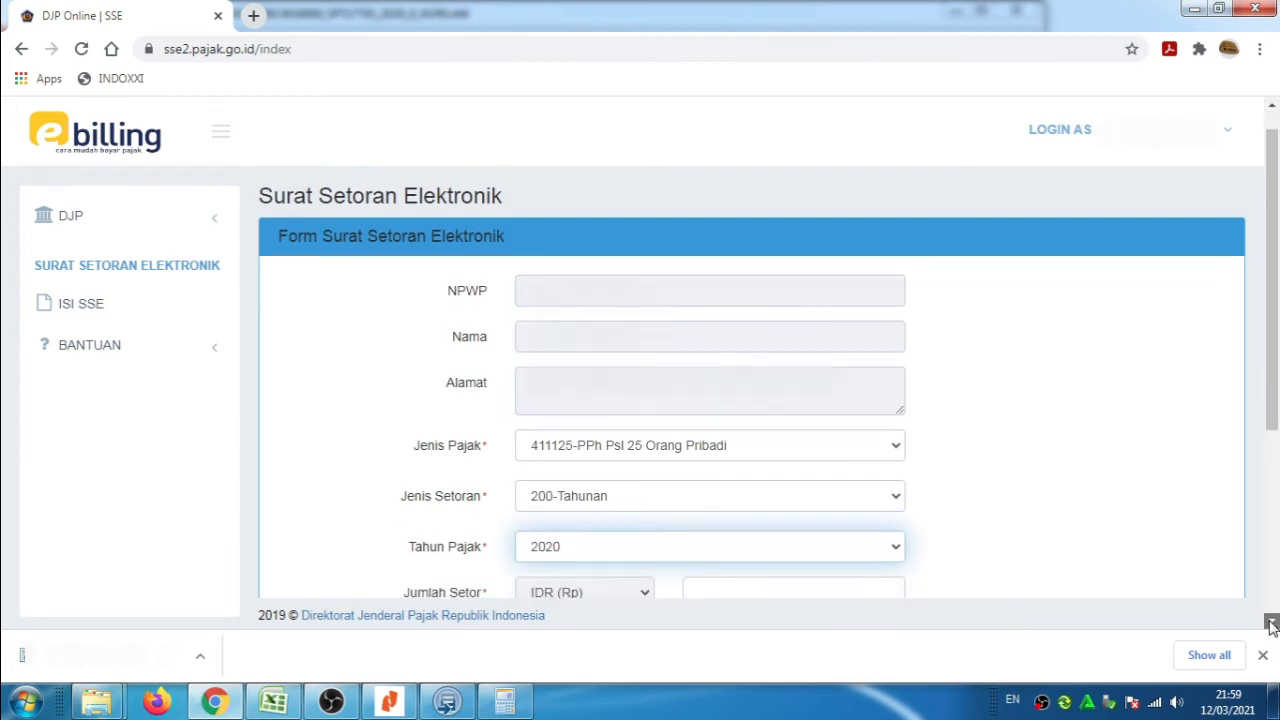
pyautogui.scroll(-1, 1272, 622)
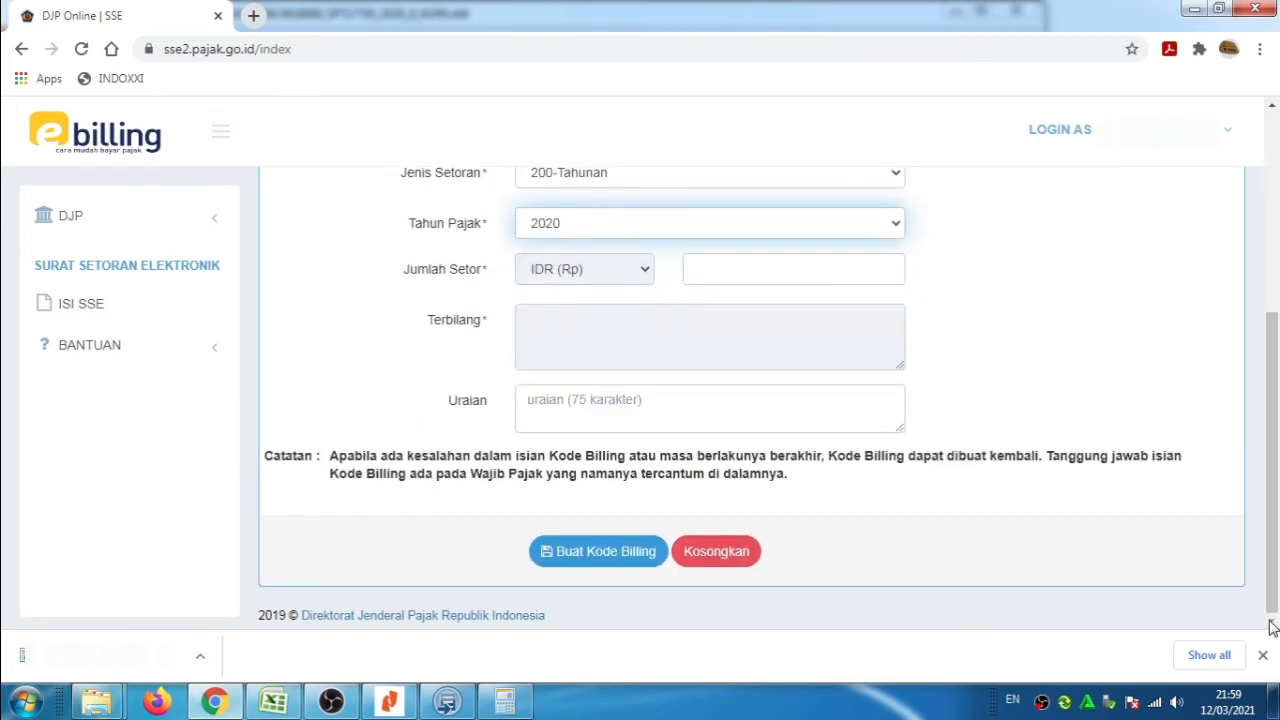
pyautogui.click(778, 272)
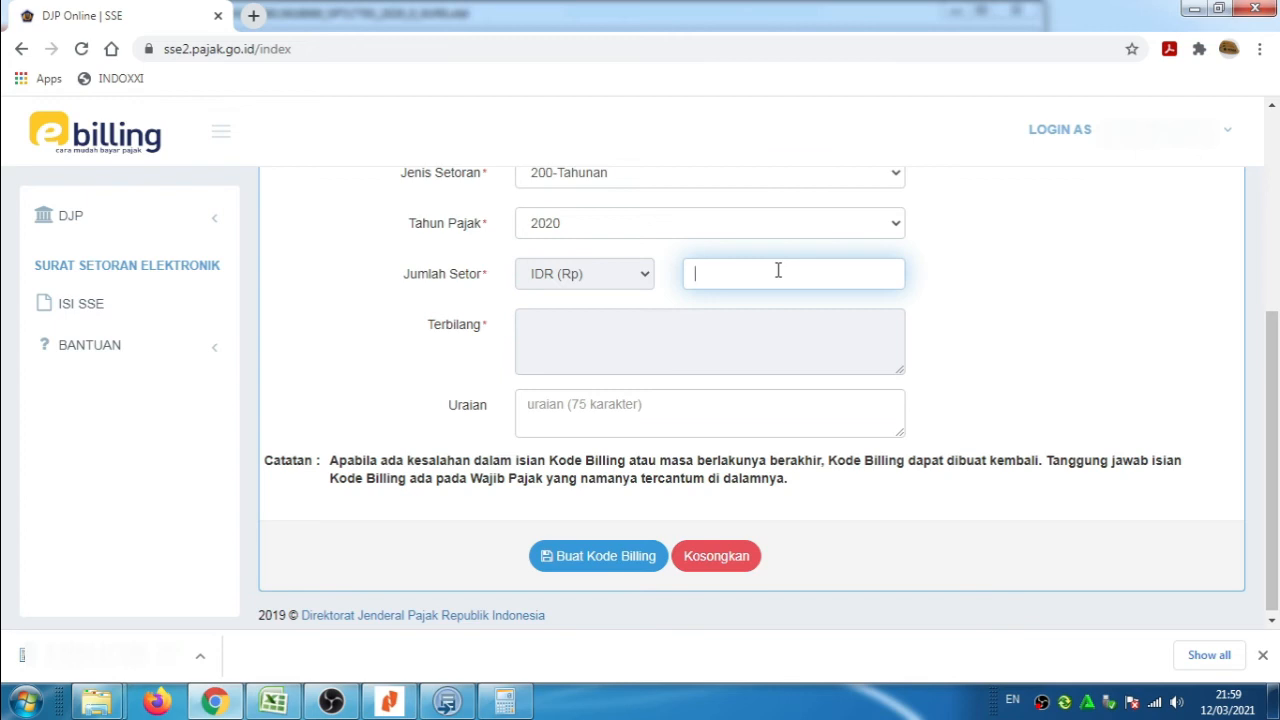
# - Enter a deposit of 927.050, check it against the tax form, and describe it as 'PPh pasal 25 Orang Pribadi tahun 2020'
pyautogui.write('927.050')
pyautogui.click(465, 692)
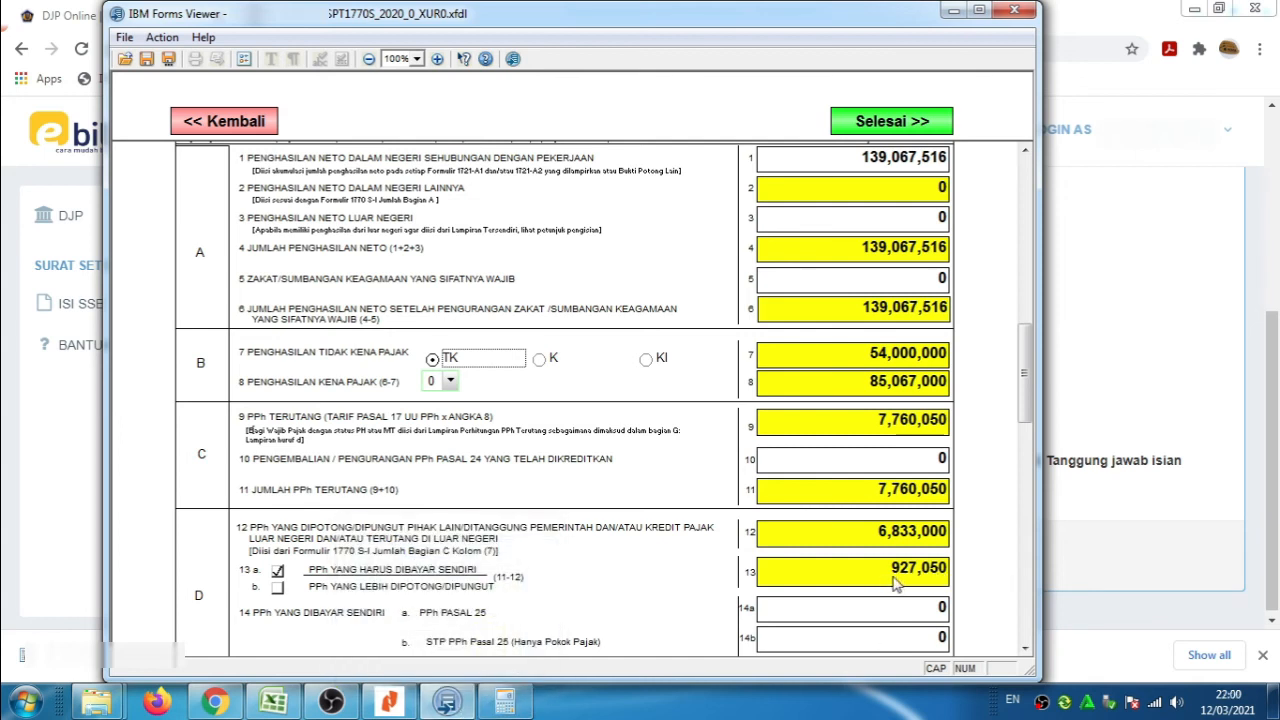
pyautogui.click(447, 703)
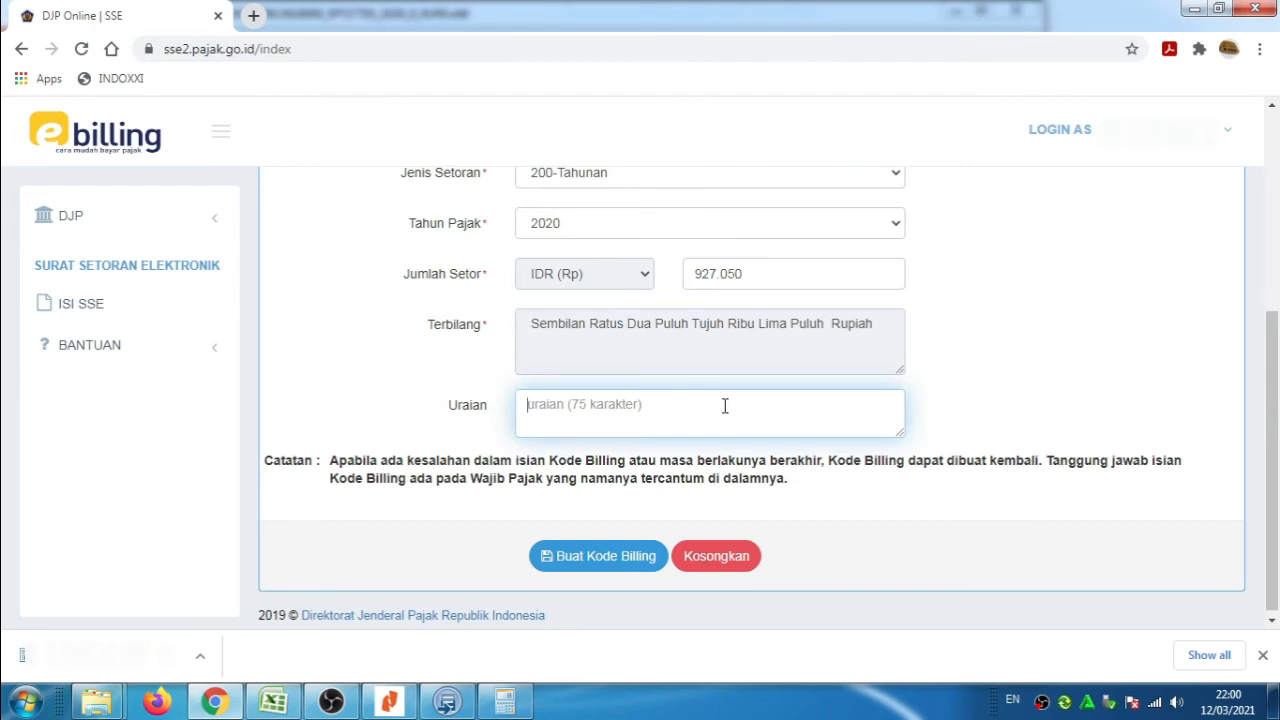
pyautogui.write('PPh pasal 25')
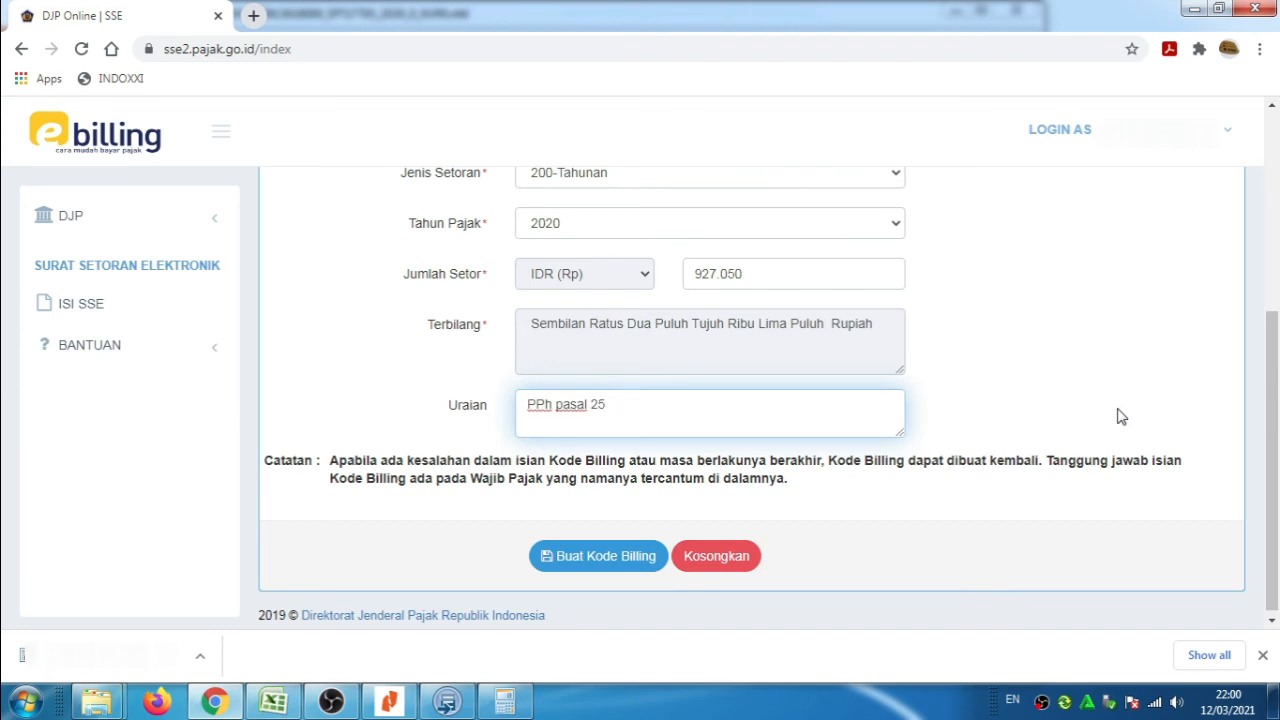
pyautogui.write(' taOrang Pribadi tahun 2020')
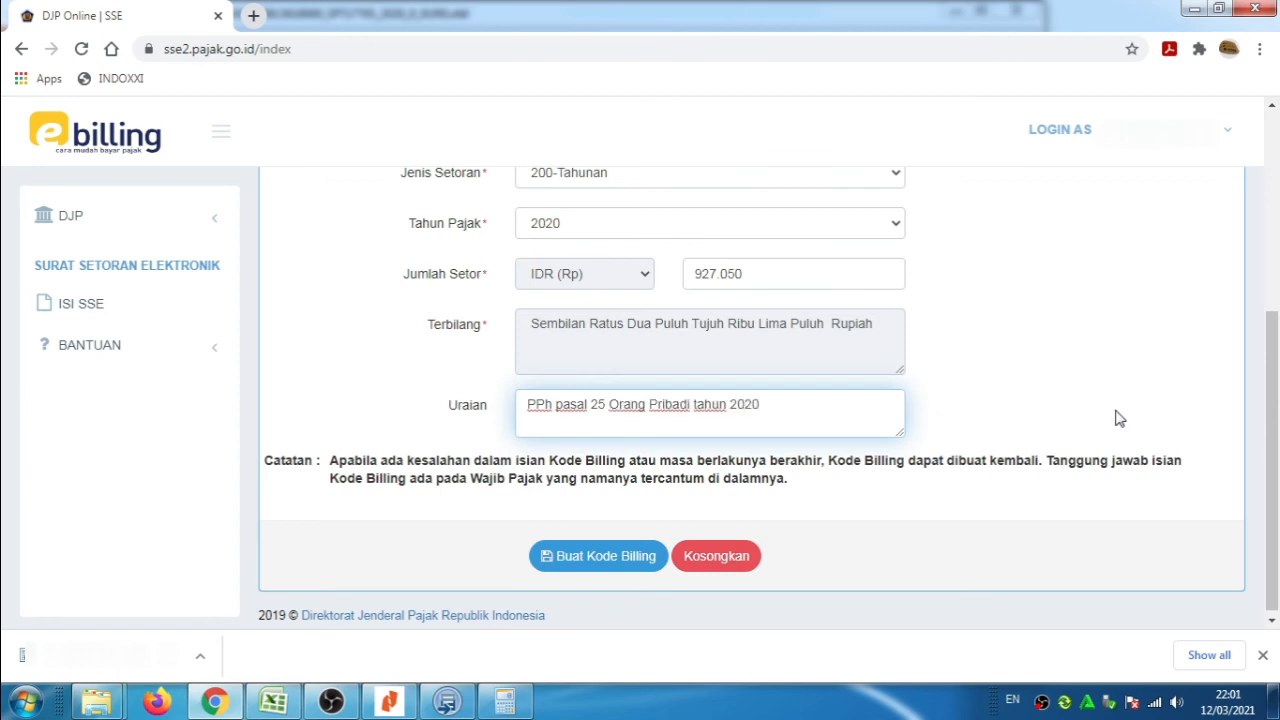
pyautogui.click(592, 558)
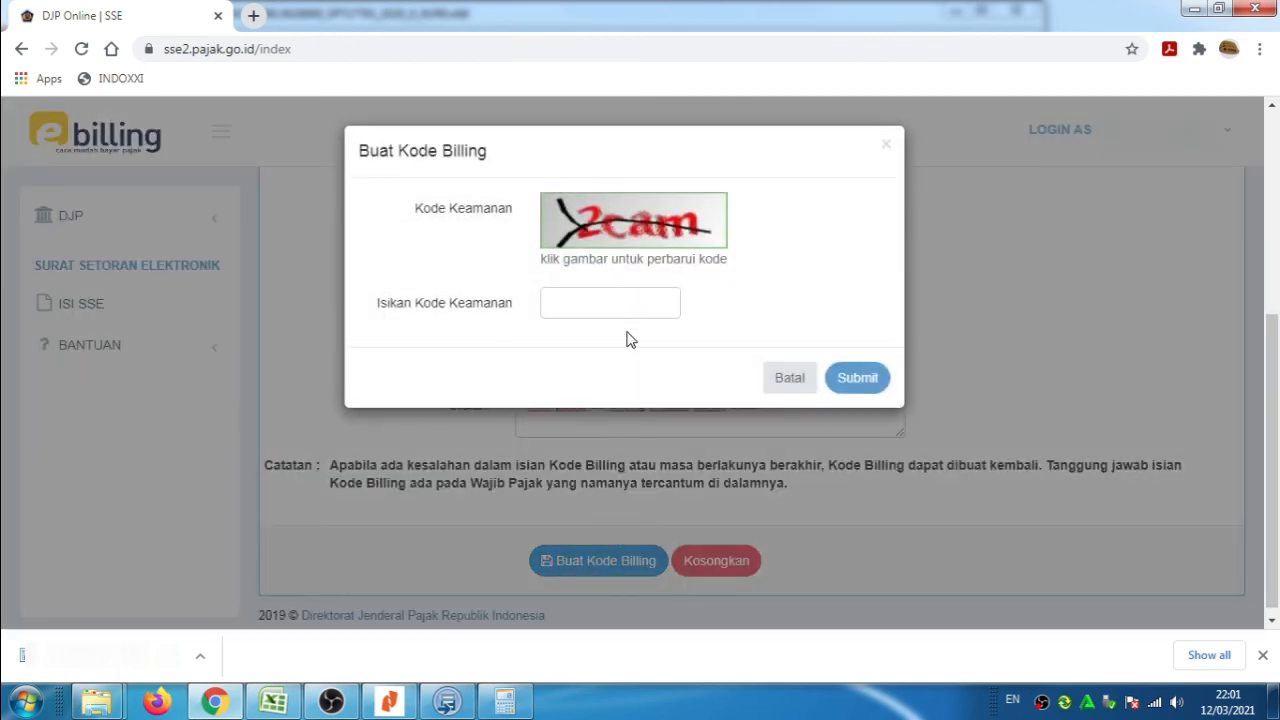
# - Enter the security captcha and submit it to generate the billing code
pyautogui.click(615, 297)
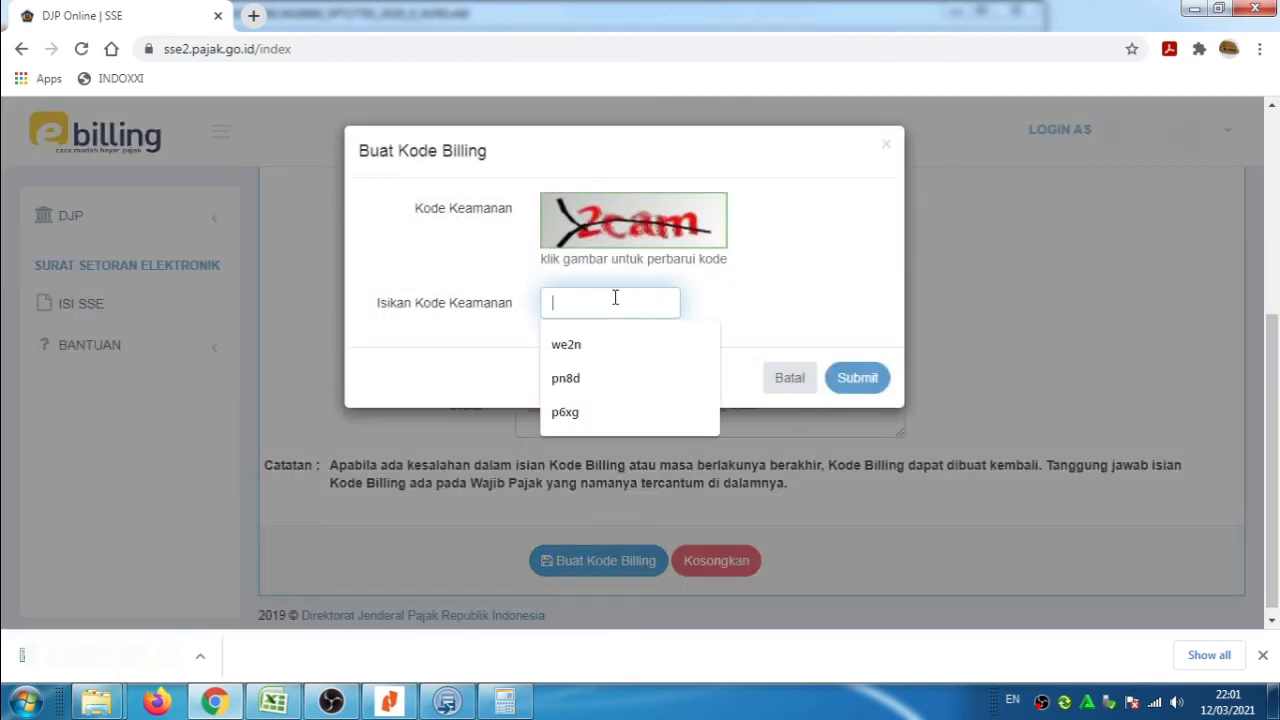
pyautogui.write('2cam')
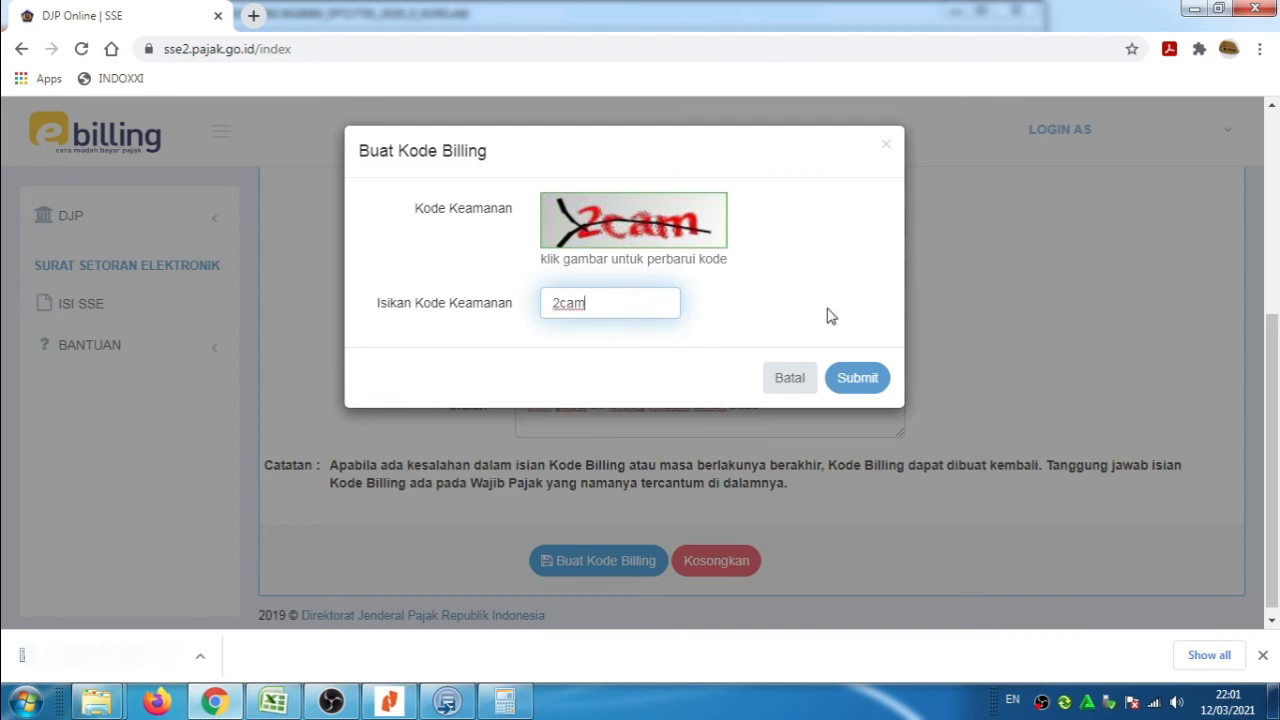
pyautogui.click(857, 380)
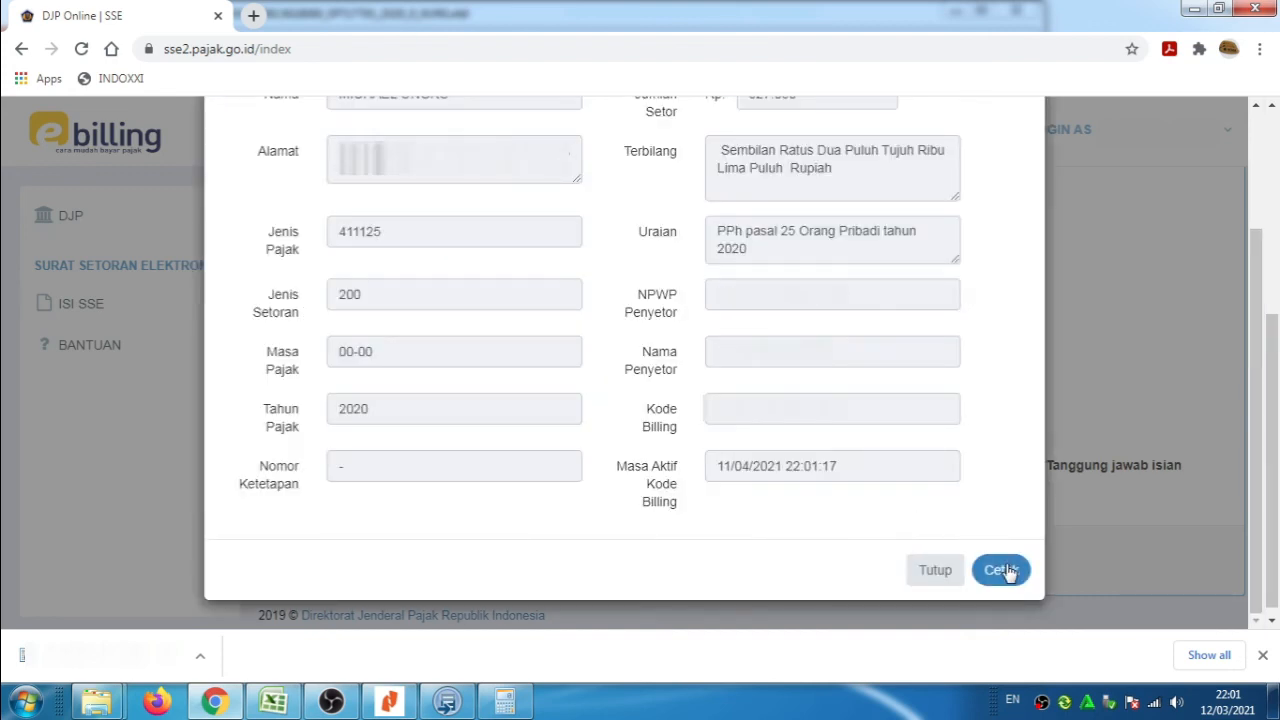
# - Print the billing code to PDF and show the downloaded file in its folder
pyautogui.click(1003, 570)
pyautogui.click(200, 658)
pyautogui.click(264, 594)
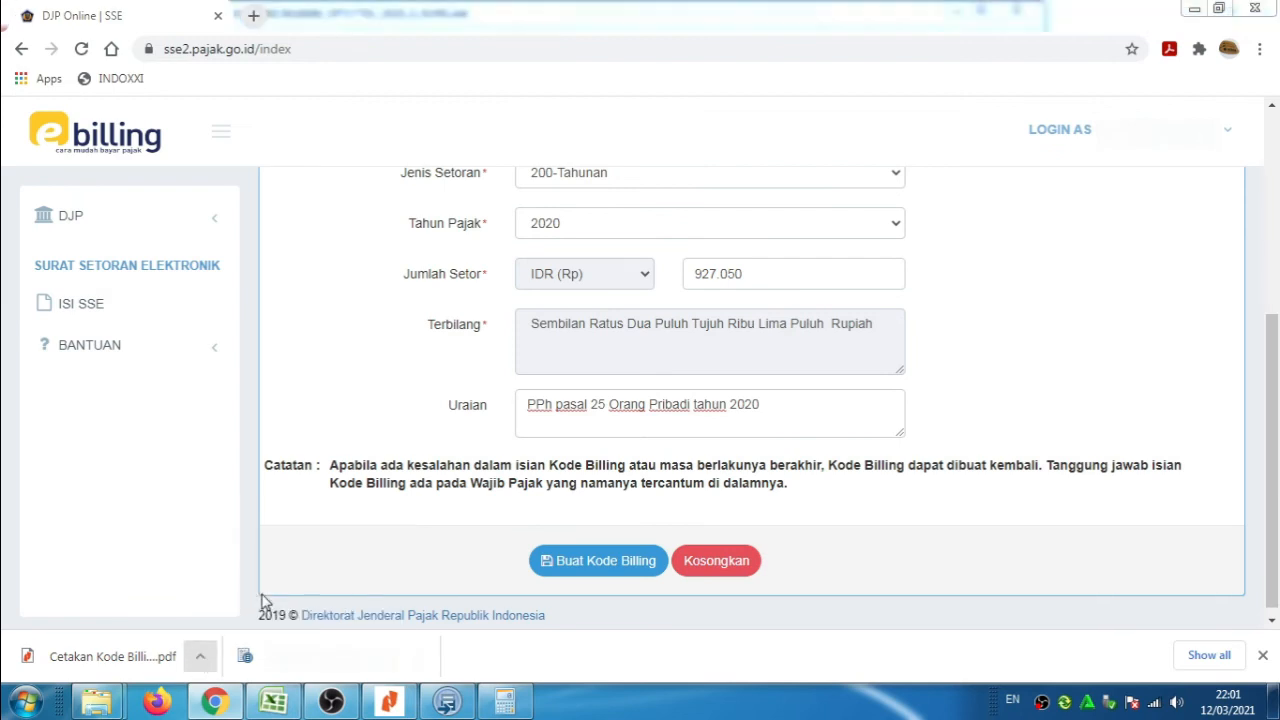
pyautogui.rightClick(1128, 478)
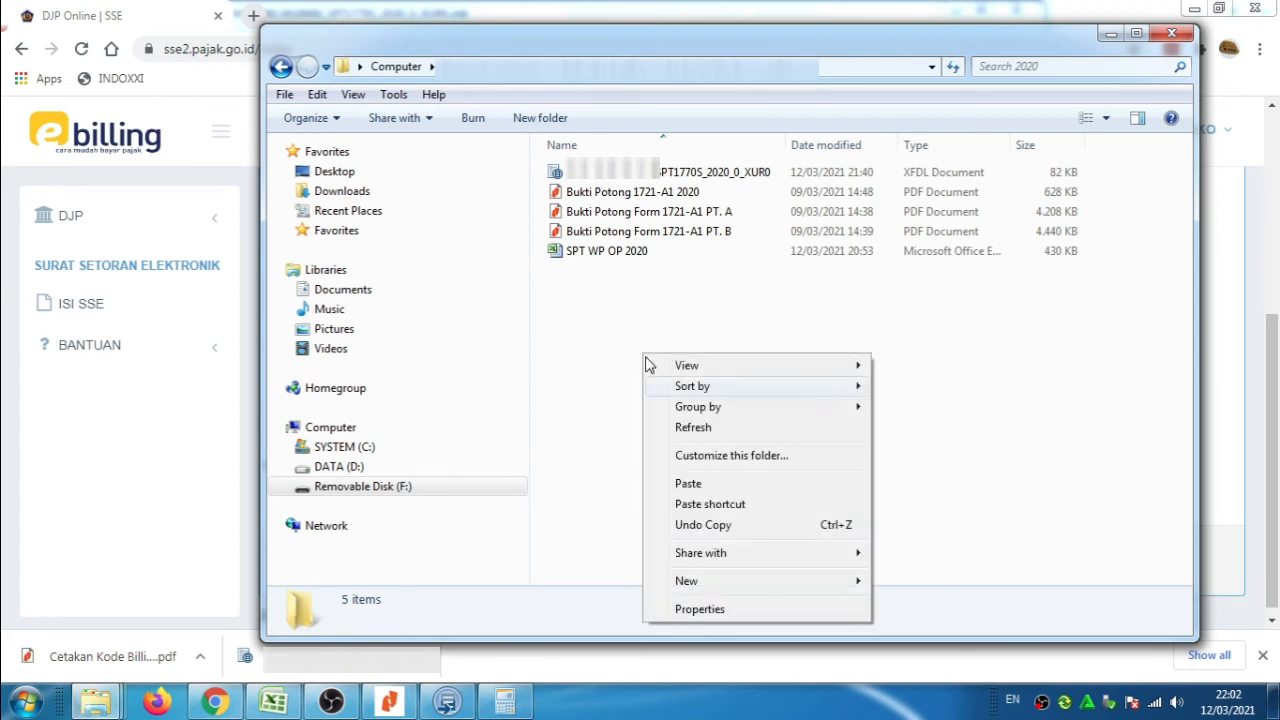
# - Paste the billing code printout into the tax return files folder
pyautogui.click(688, 483)
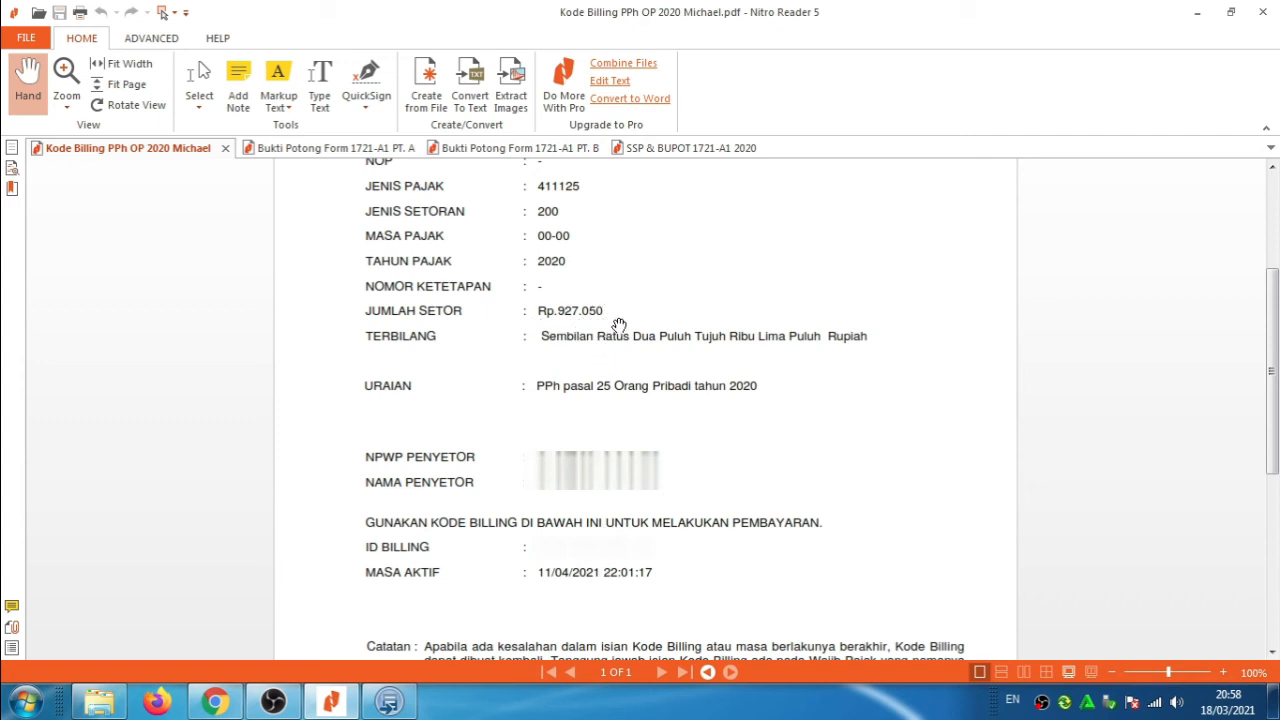
# - Switch to the SSP & BUPOT 1721-A1 2020 receipt showing 927,050.00 paid
pyautogui.click(690, 151)
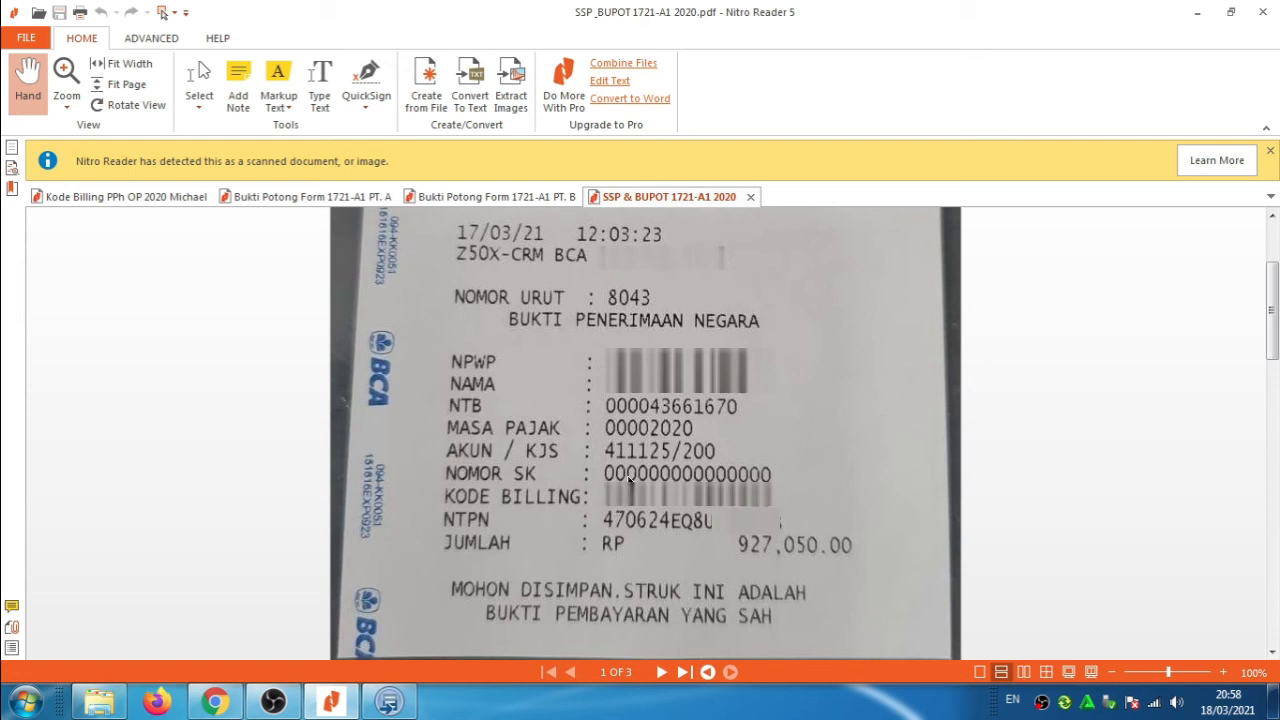
# - Compare the PT. A and PT. B 1721-A1 withholding slips against the SSP payment receipt
pyautogui.click(320, 203)
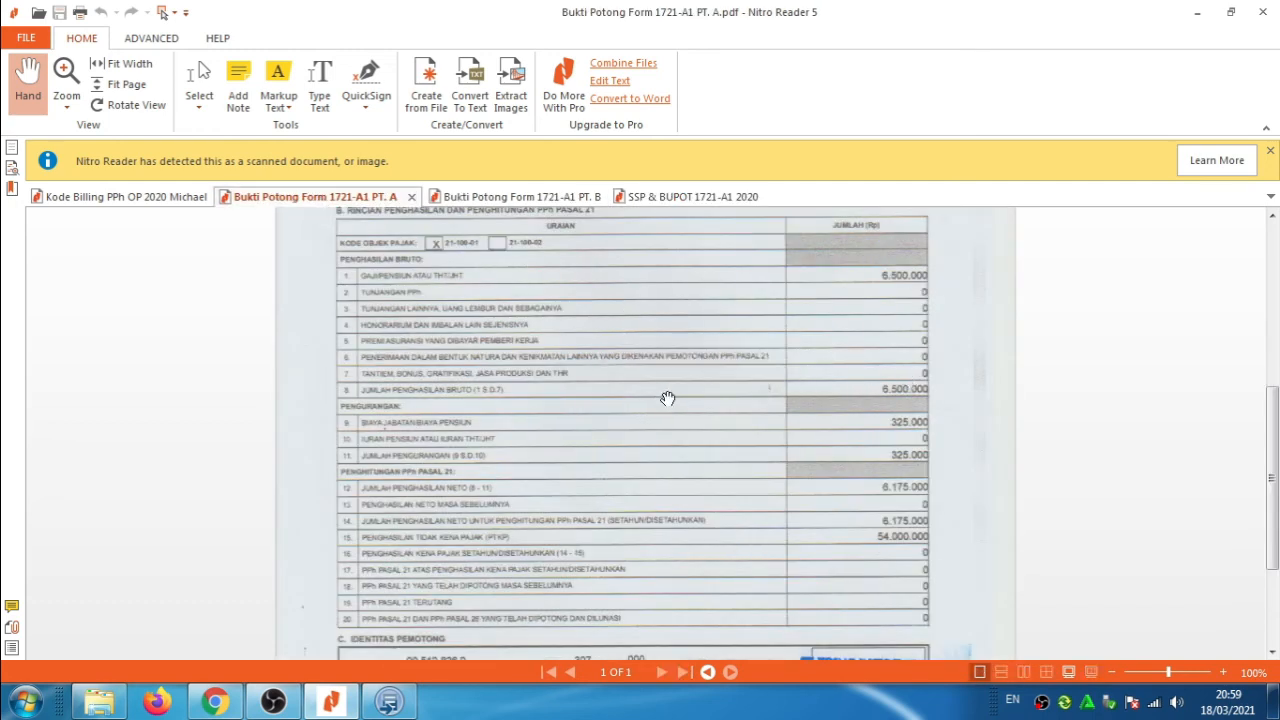
pyautogui.click(527, 201)
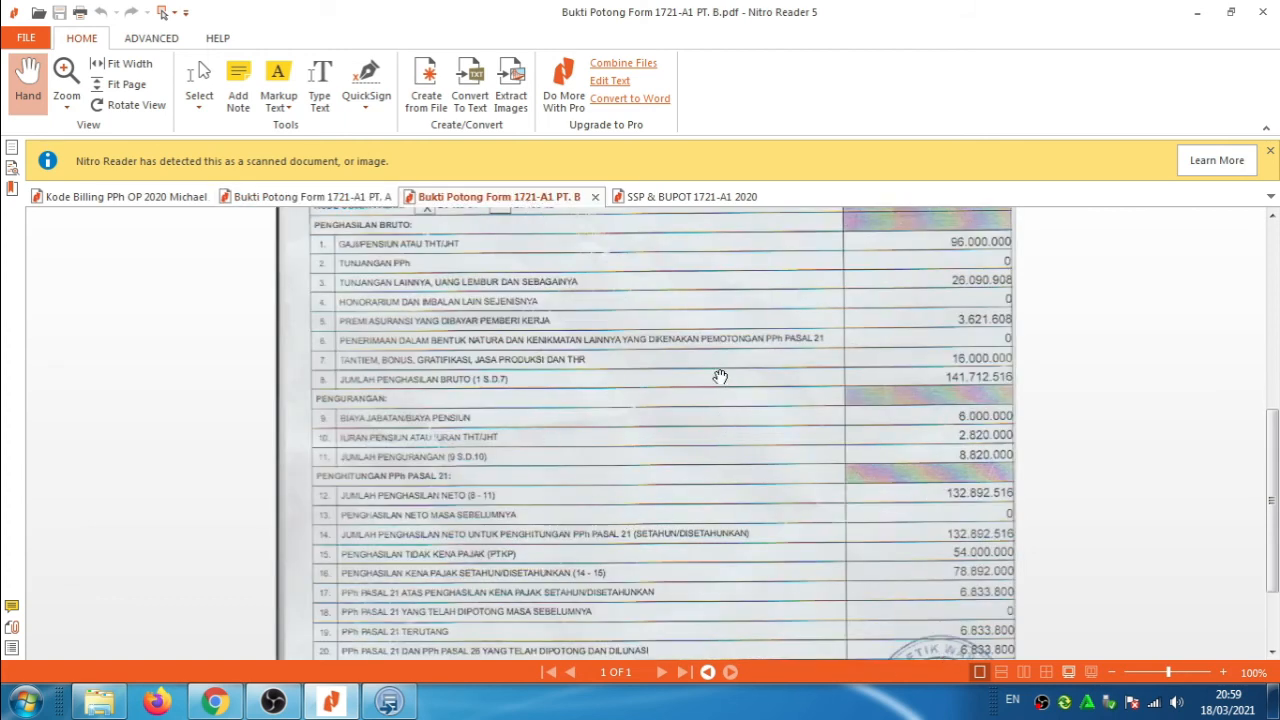
pyautogui.click(683, 199)
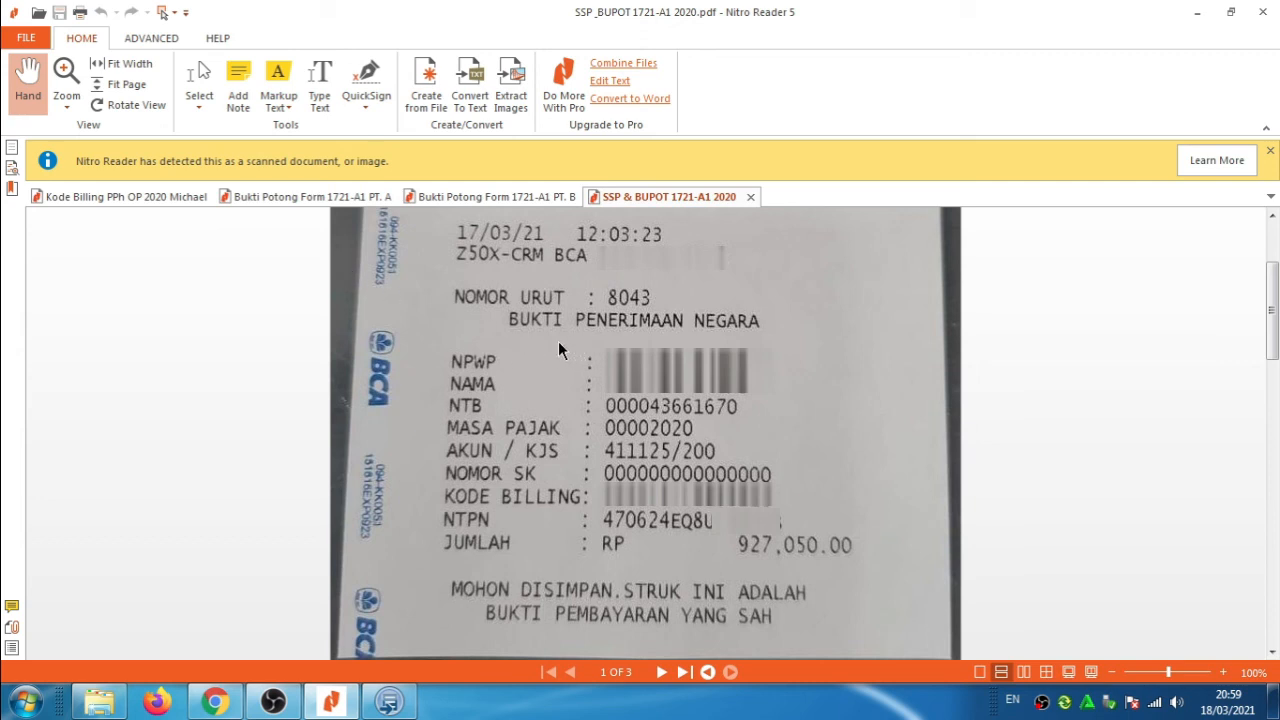
pyautogui.click(325, 199)
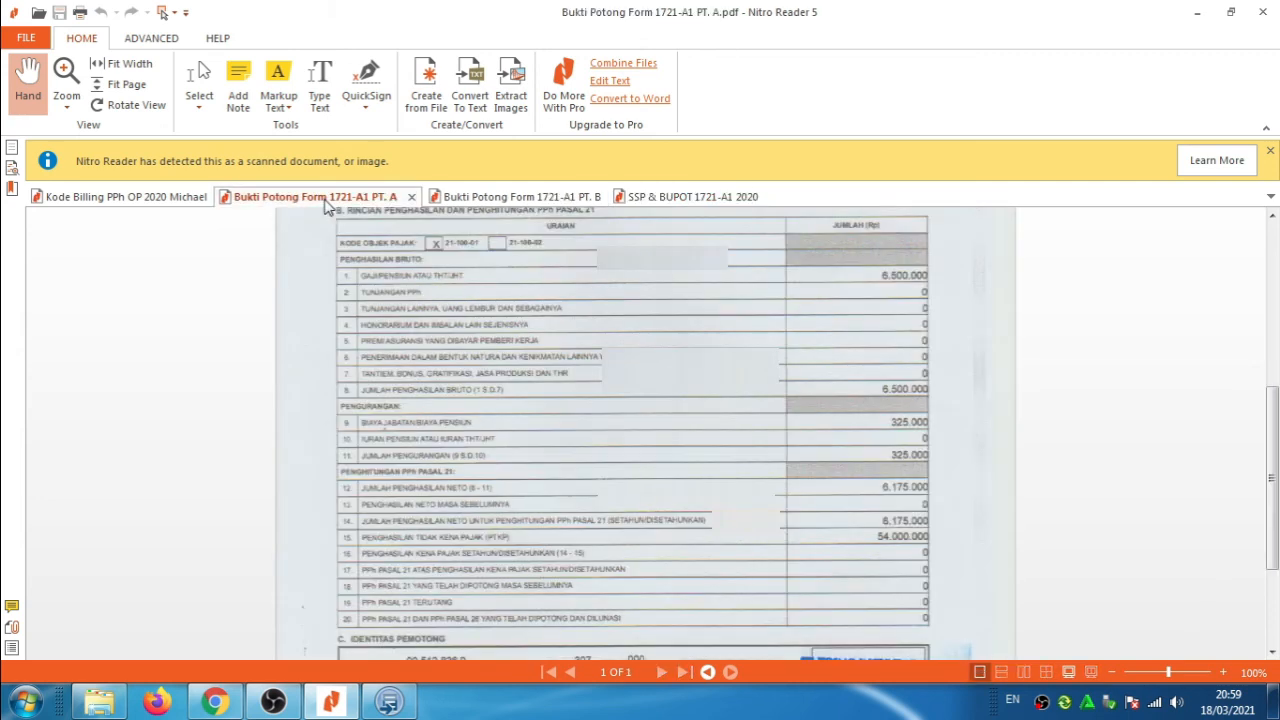
pyautogui.click(483, 201)
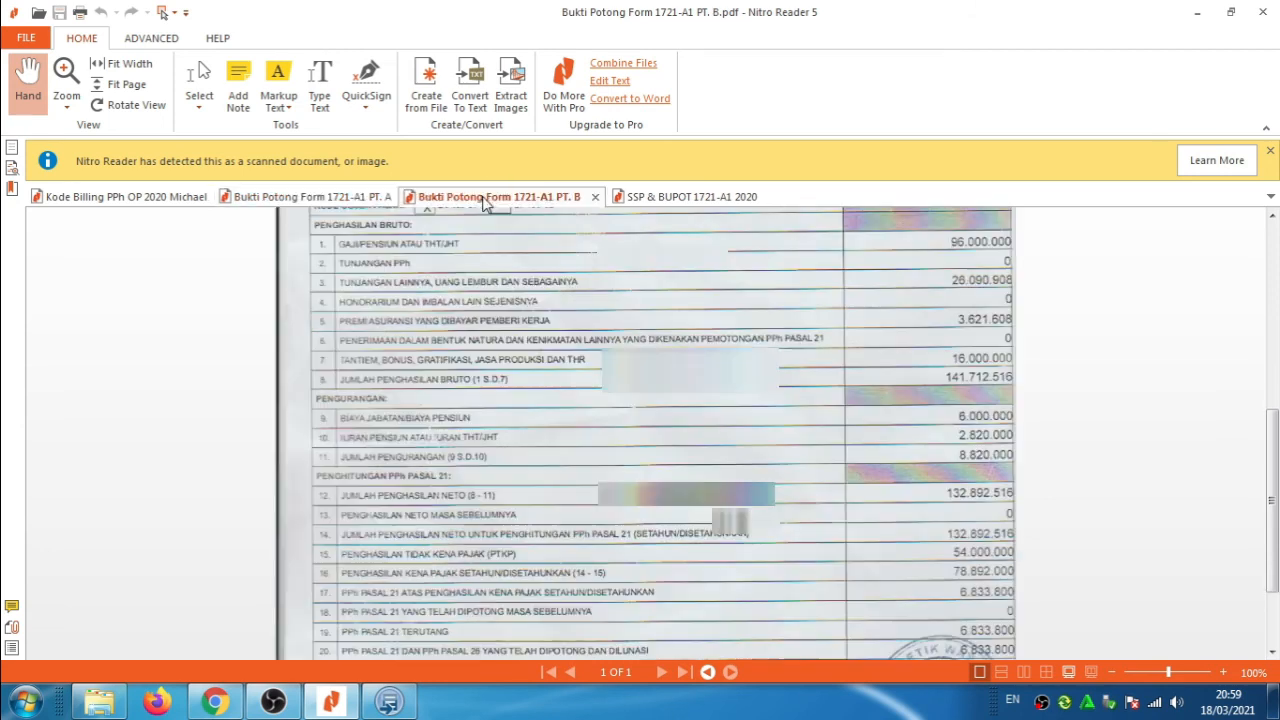
pyautogui.click(652, 199)
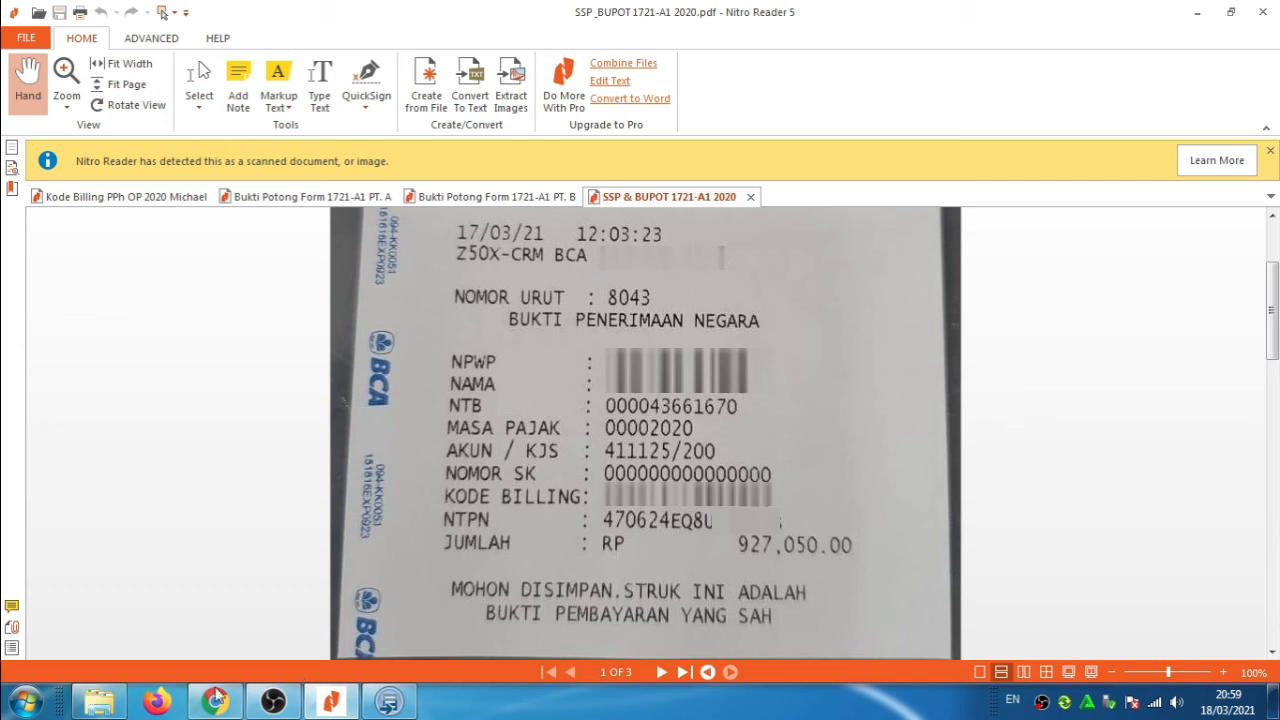
# - Reopen the PT. B slip from Nitro Reader's recent files, then open the e-Form tax folder
pyautogui.click(26, 702)
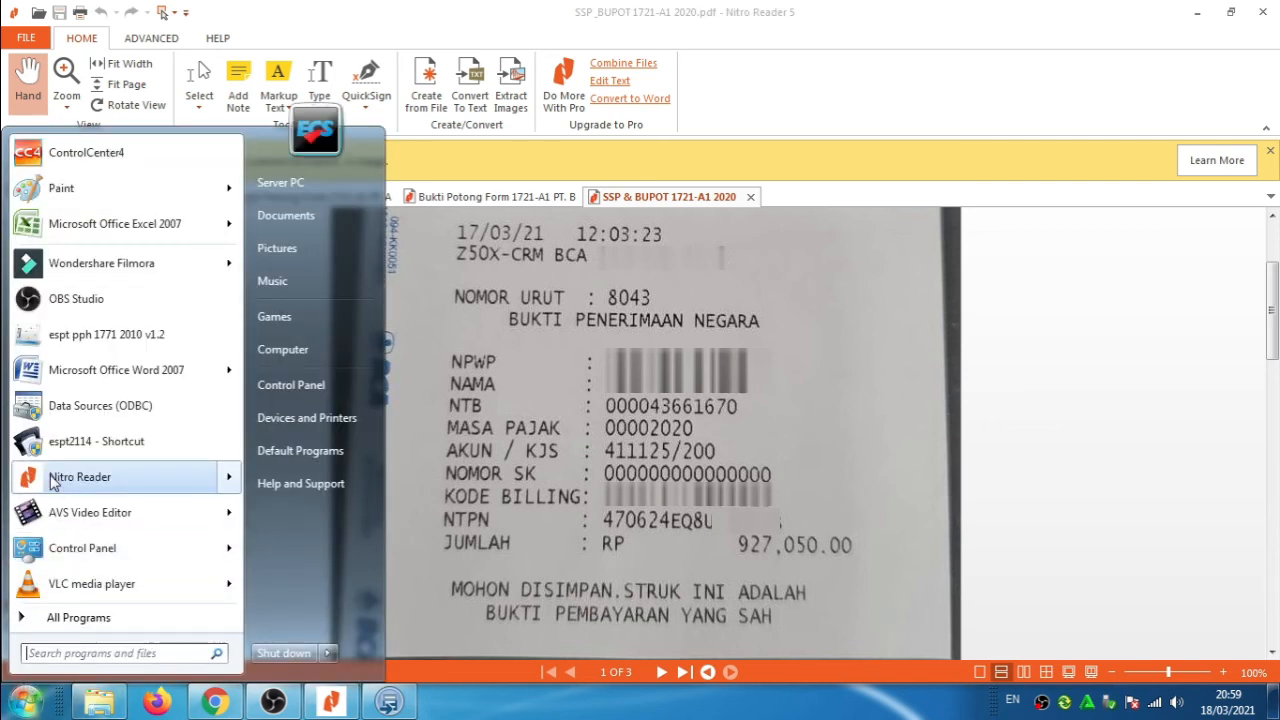
pyautogui.moveTo(22, 478)
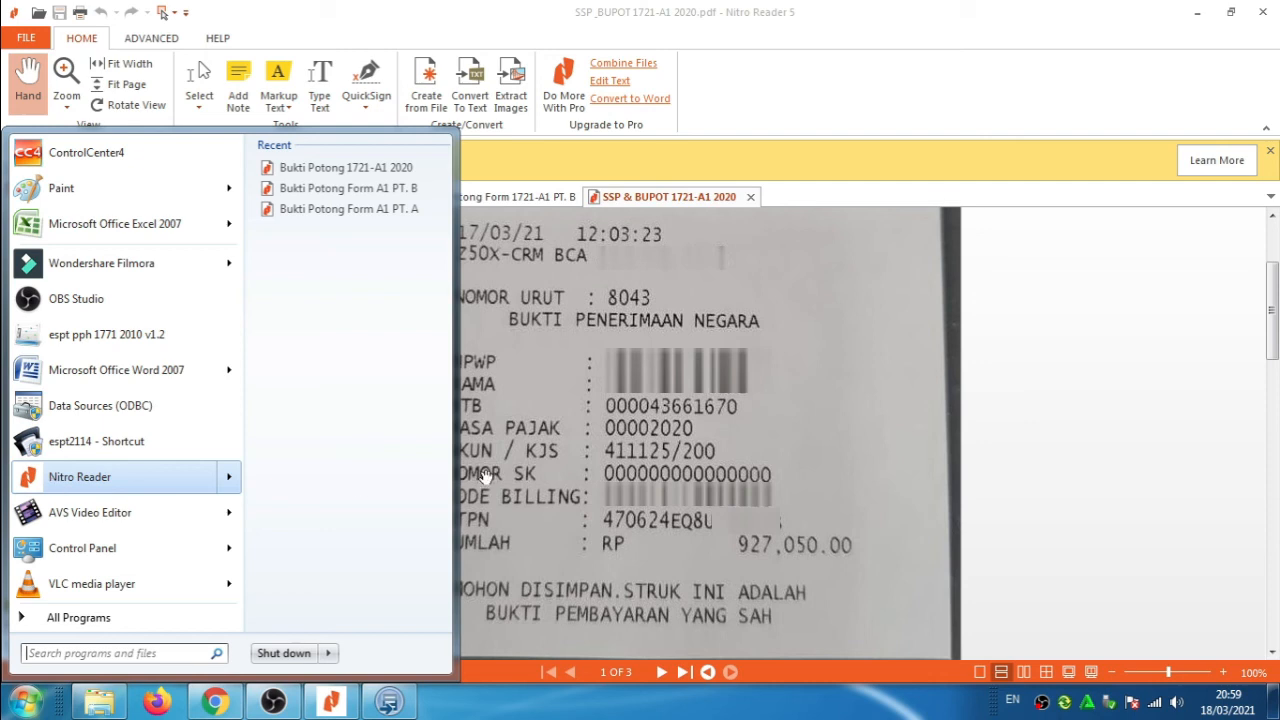
pyautogui.click(420, 189)
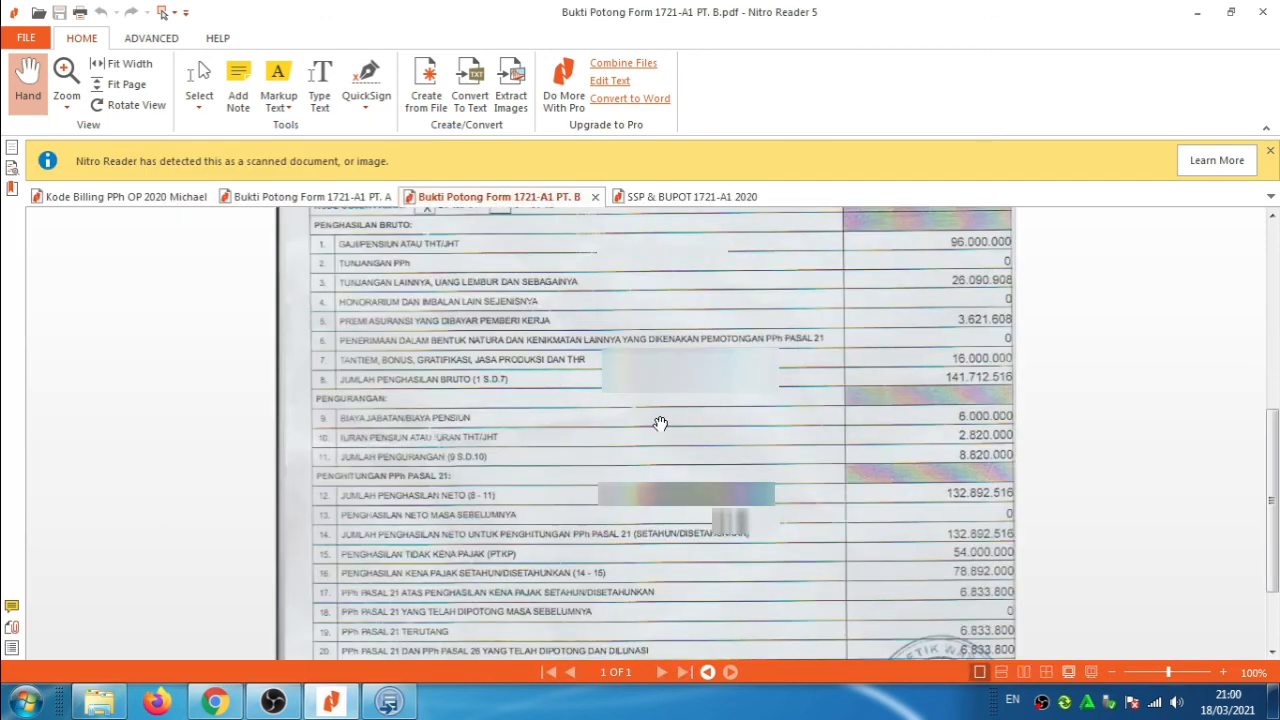
pyautogui.hotkey('ctrl', 'Tab')
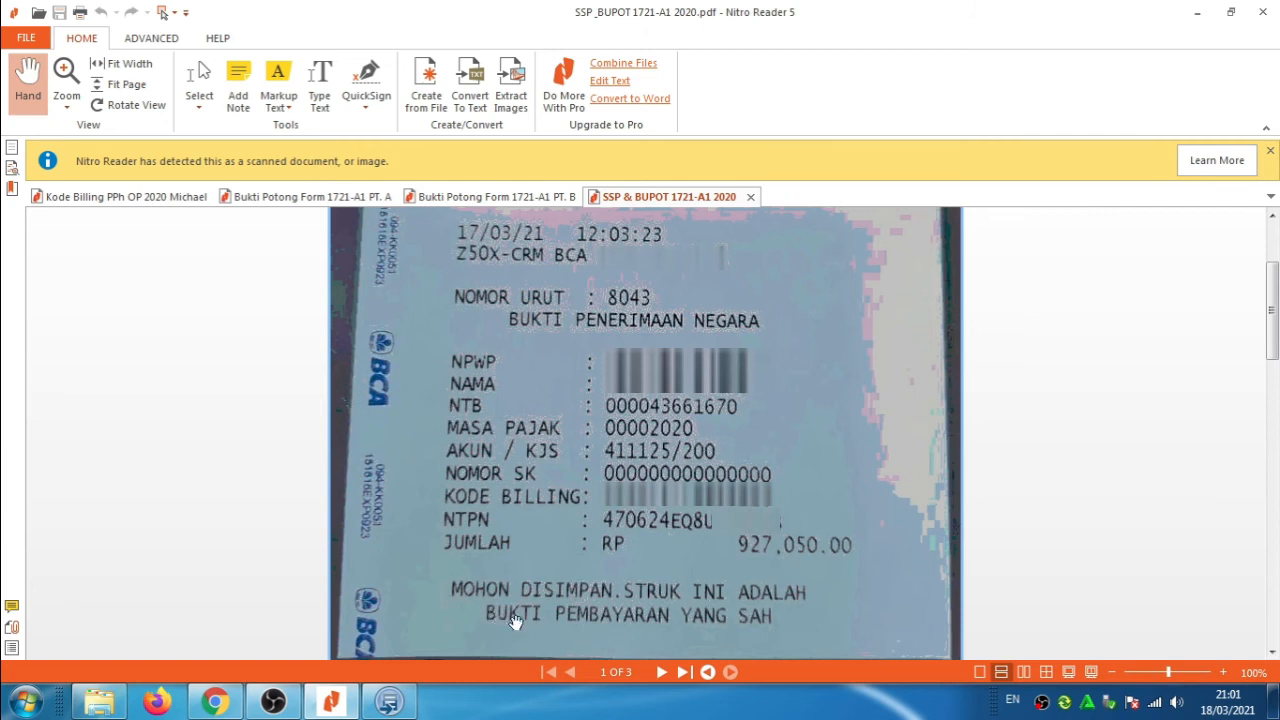
pyautogui.click(99, 701)
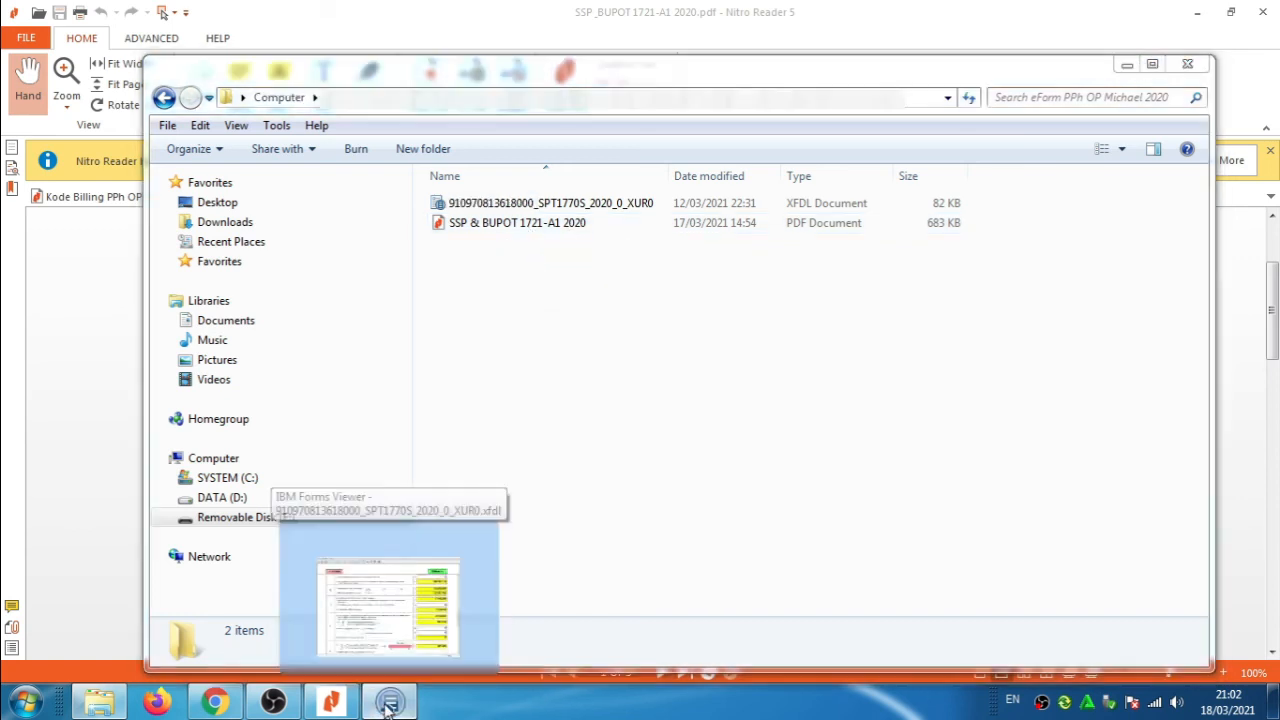
# - Set the TGL LUNAS payment date to 17/03/2021 after checking it on the receipt
pyautogui.click(389, 706)
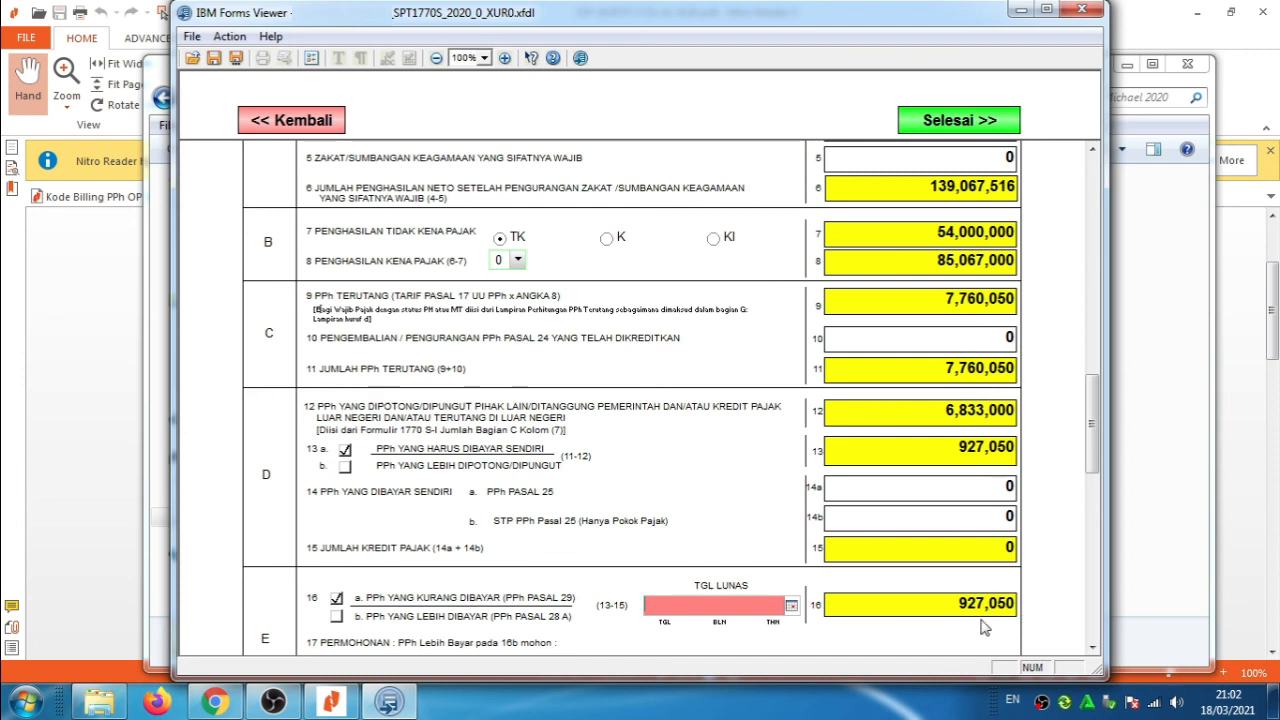
pyautogui.moveTo(757, 614)
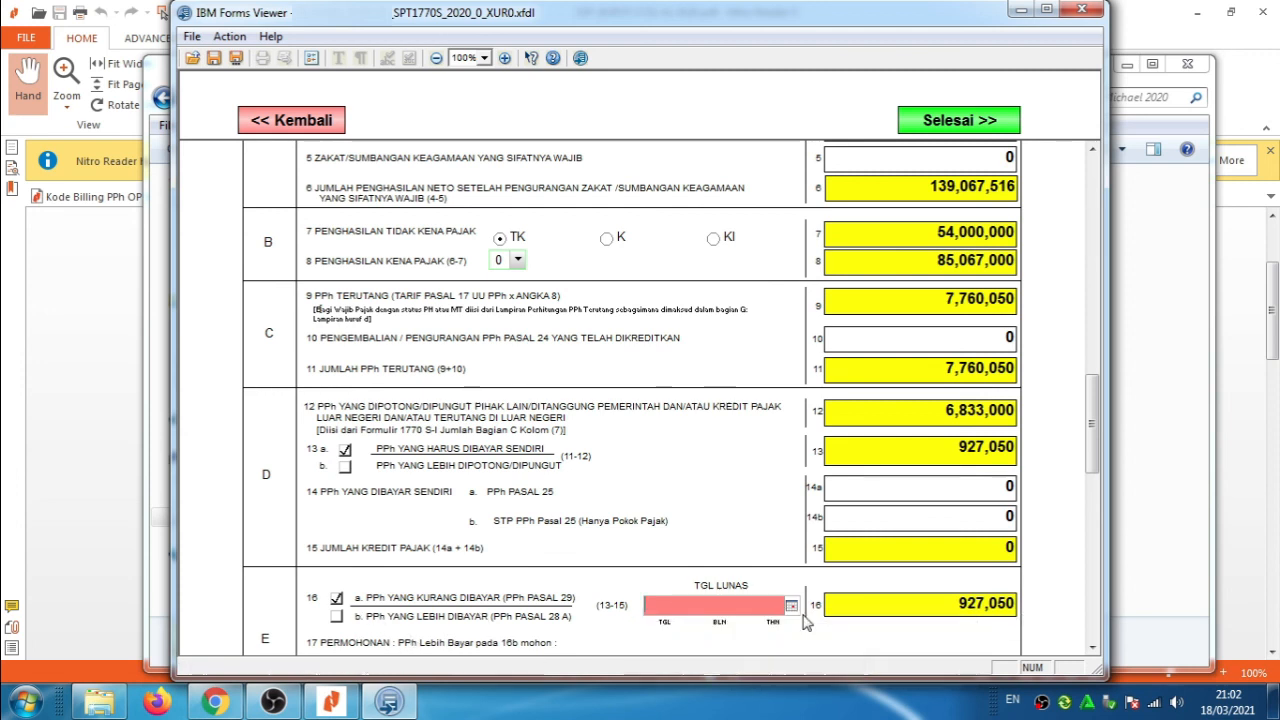
pyautogui.click(791, 607)
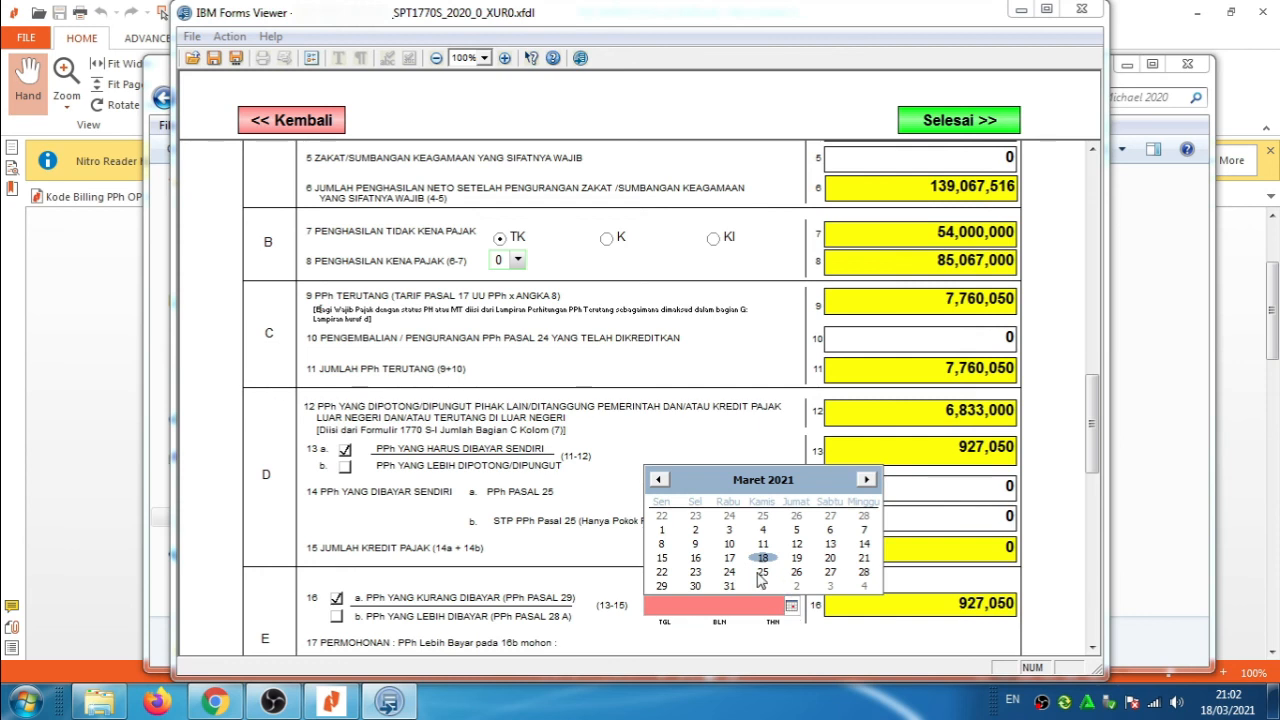
pyautogui.click(328, 703)
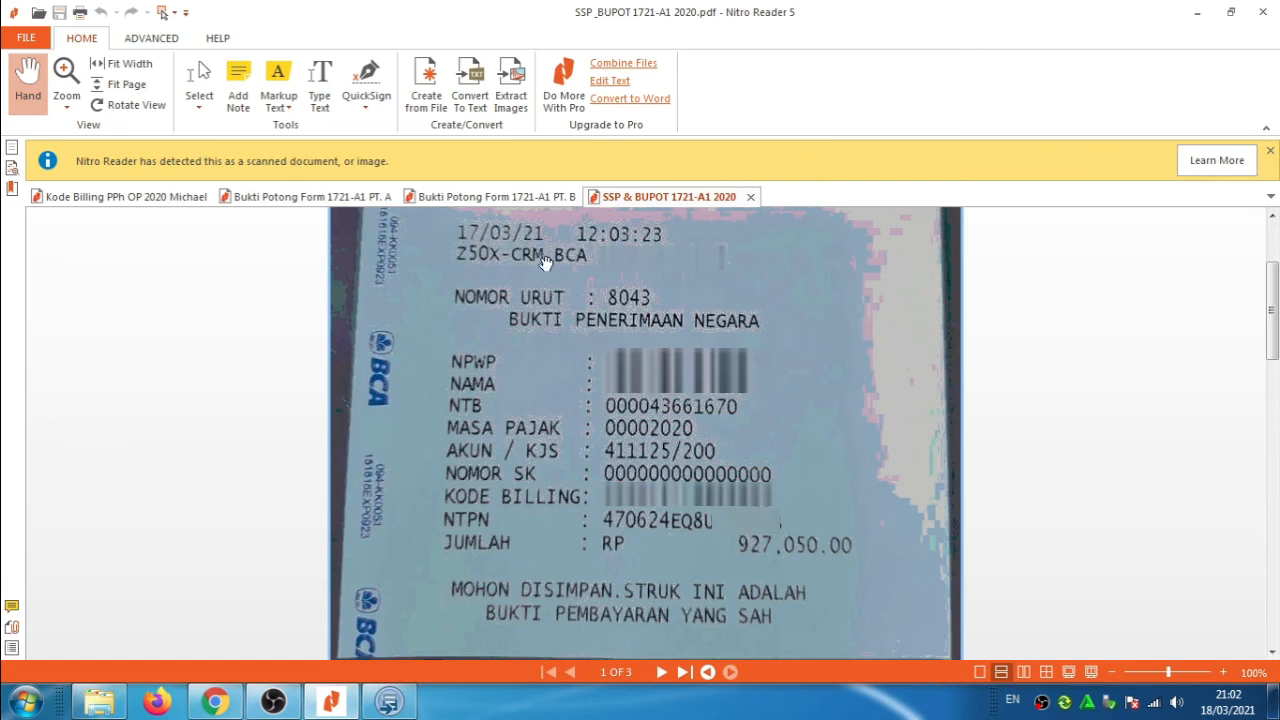
pyautogui.click(412, 706)
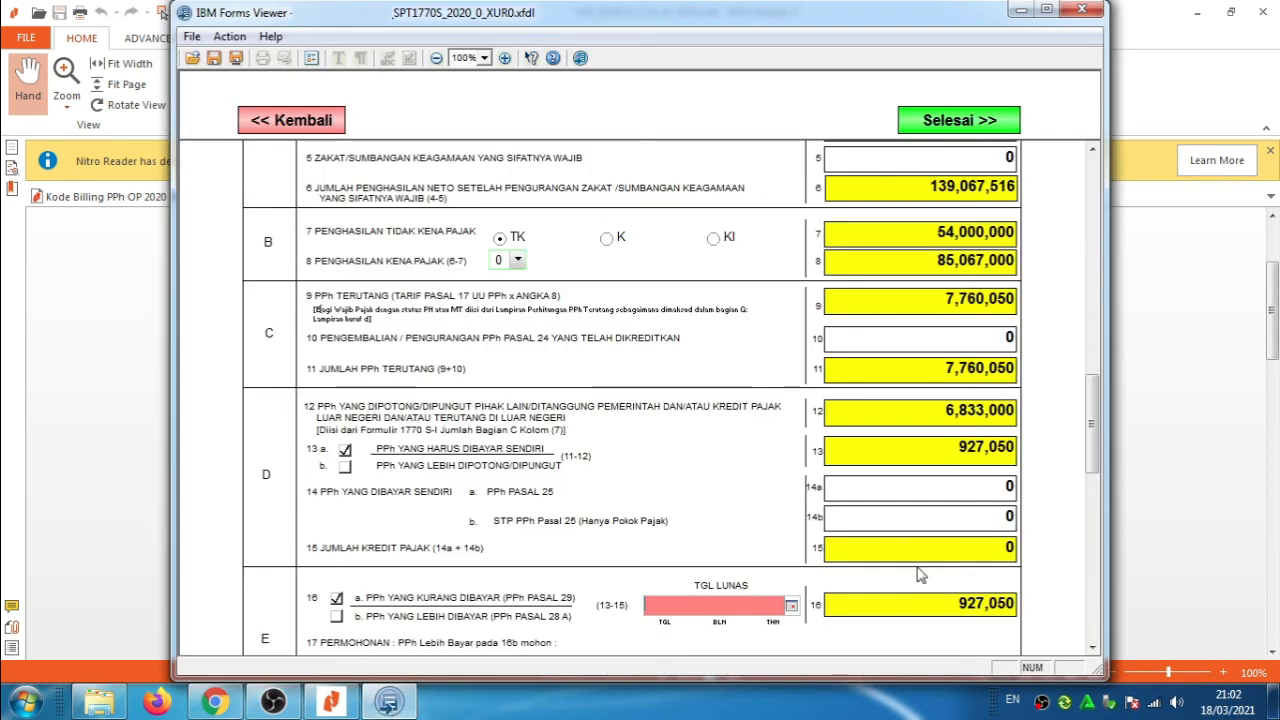
pyautogui.click(791, 605)
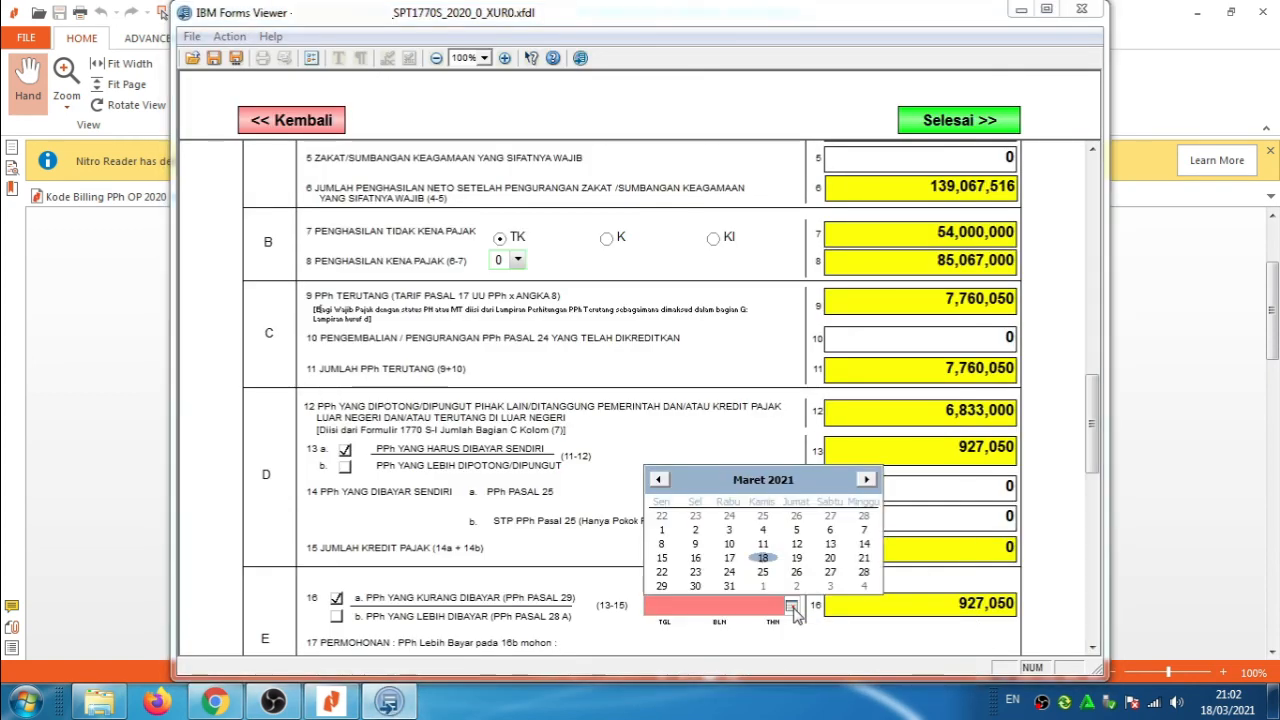
pyautogui.click(729, 557)
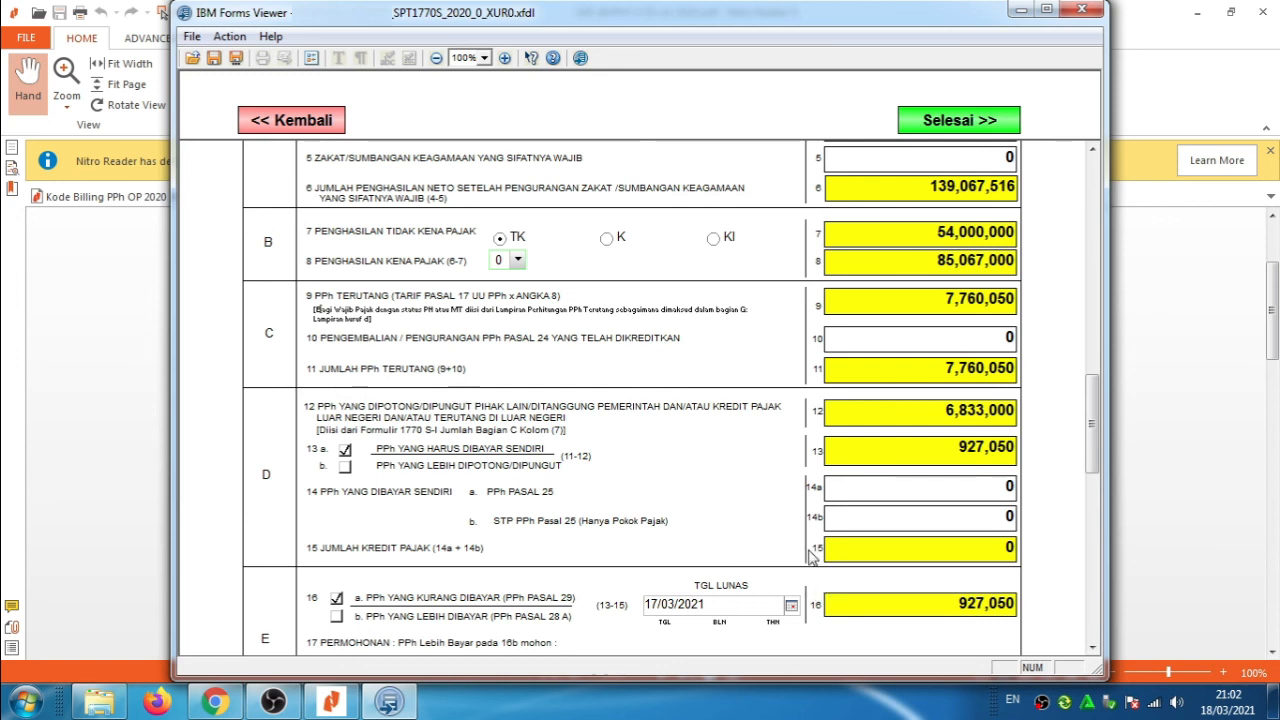
# - Set the statement TANGGAL to 18/03/2021 and finish the form with Selesai
pyautogui.scroll(-5, 810, 557)
pyautogui.scroll(-3, 810, 557)
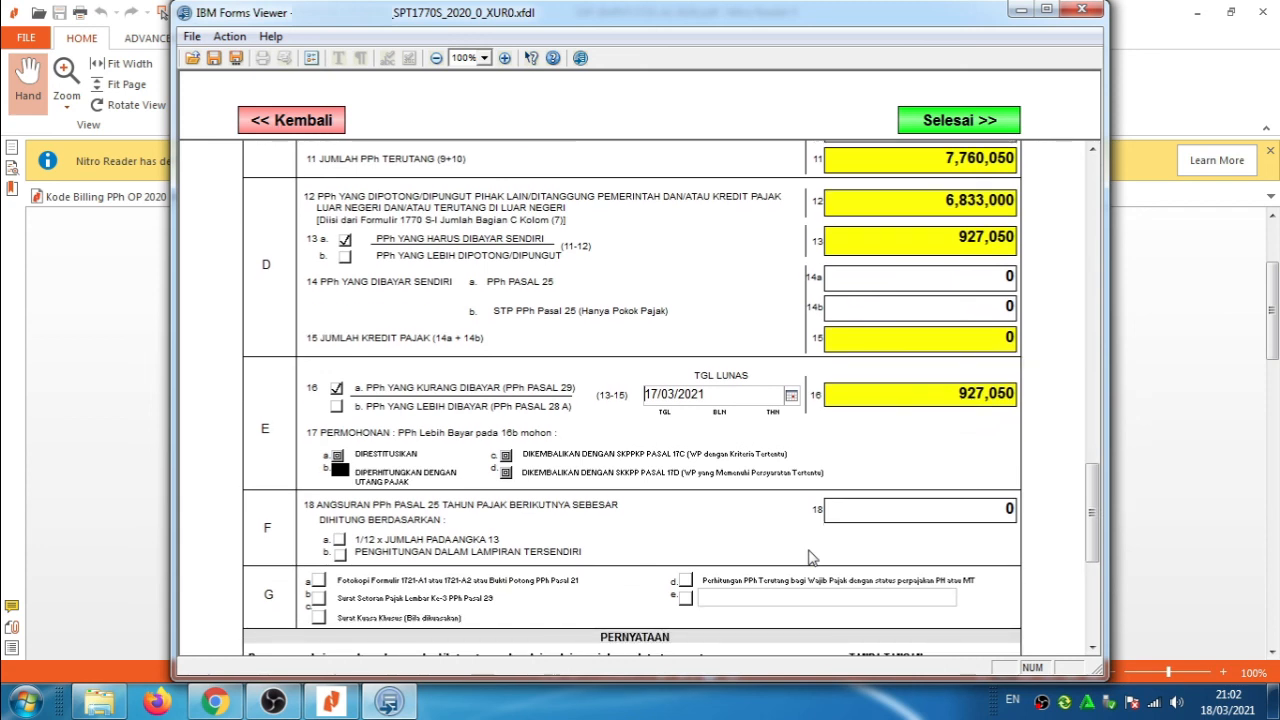
pyautogui.scroll(-3, 810, 557)
pyautogui.moveTo(700, 634)
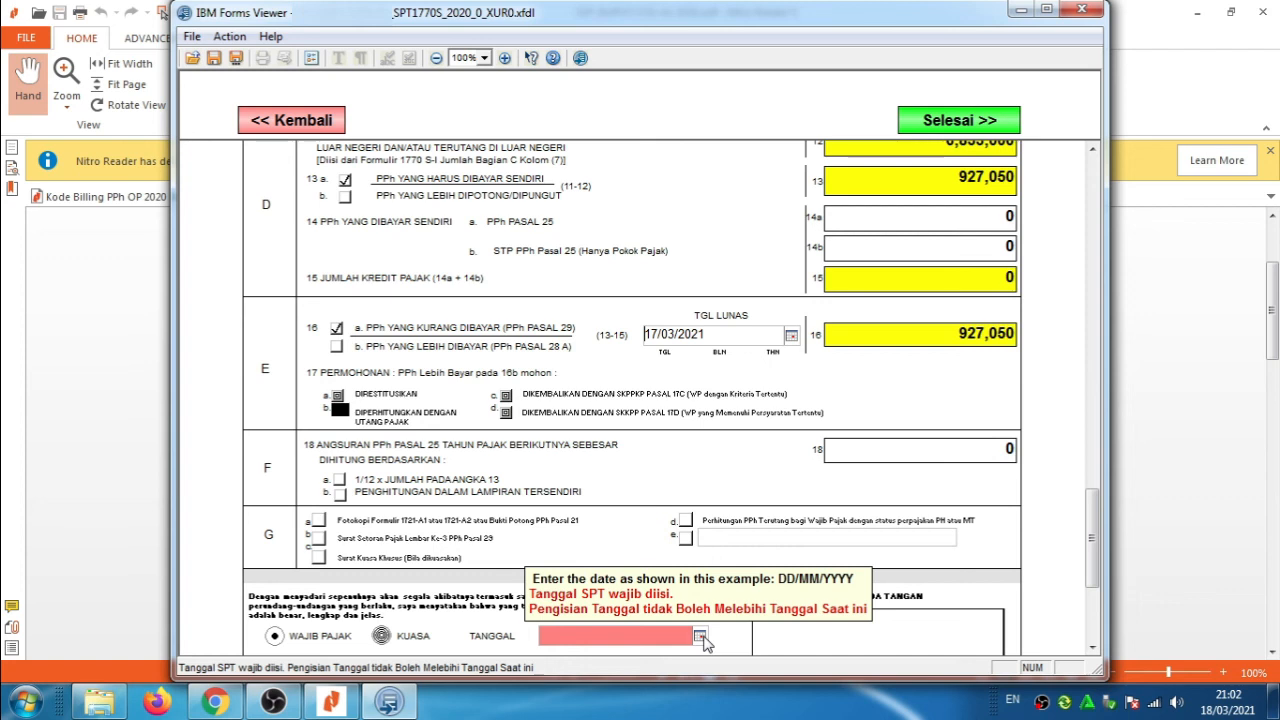
pyautogui.click(701, 637)
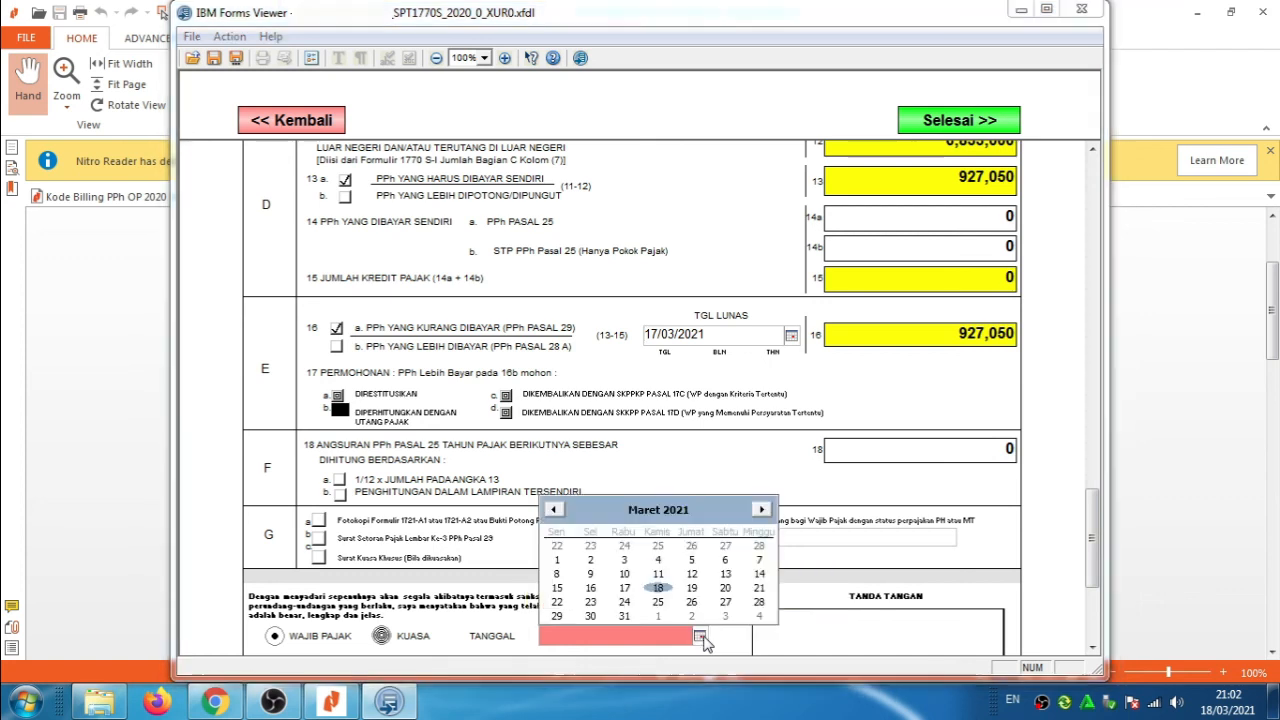
pyautogui.click(660, 589)
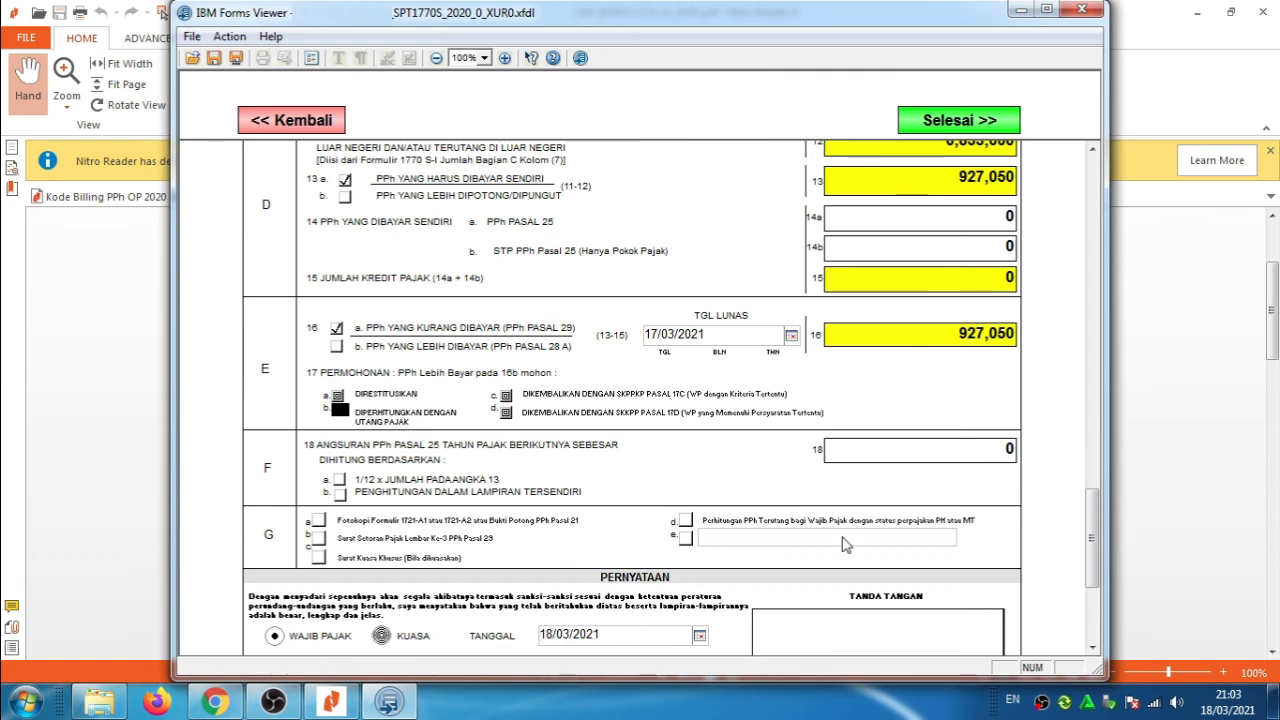
pyautogui.click(982, 122)
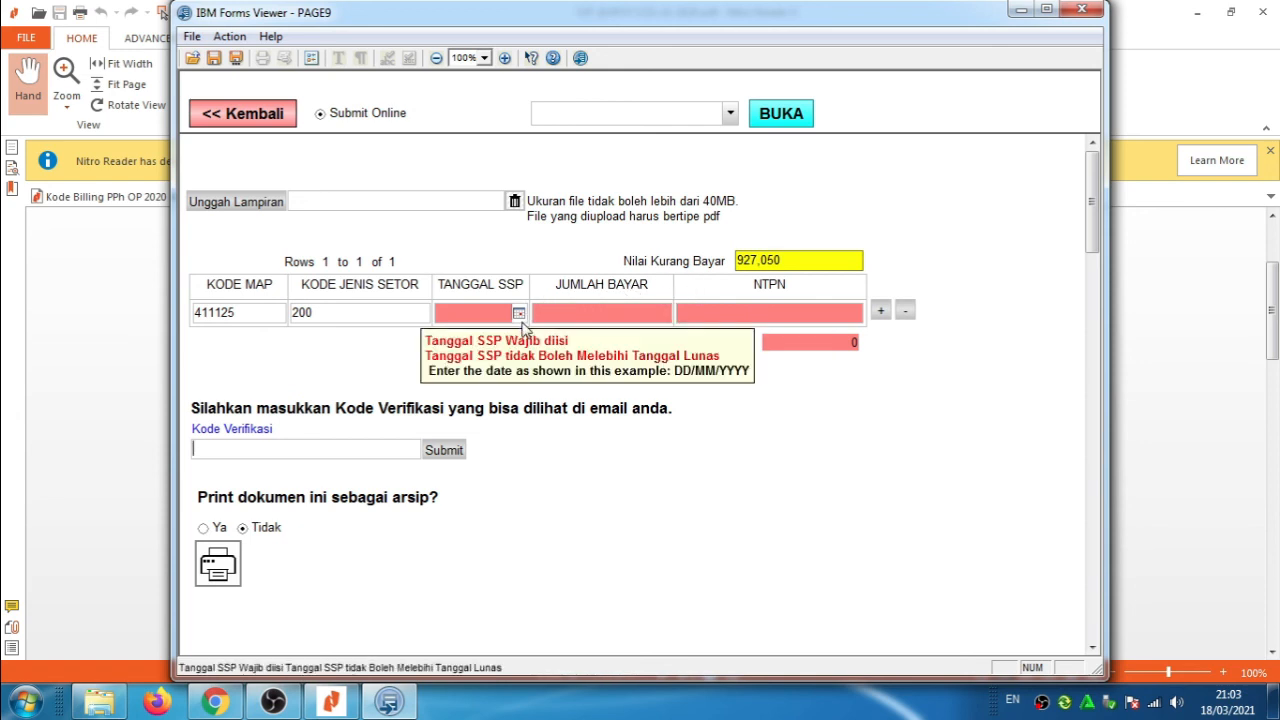
# - Set the SSP date to 17/03/2021 and the Jumlah Bayar amount to 927050
pyautogui.click(519, 314)
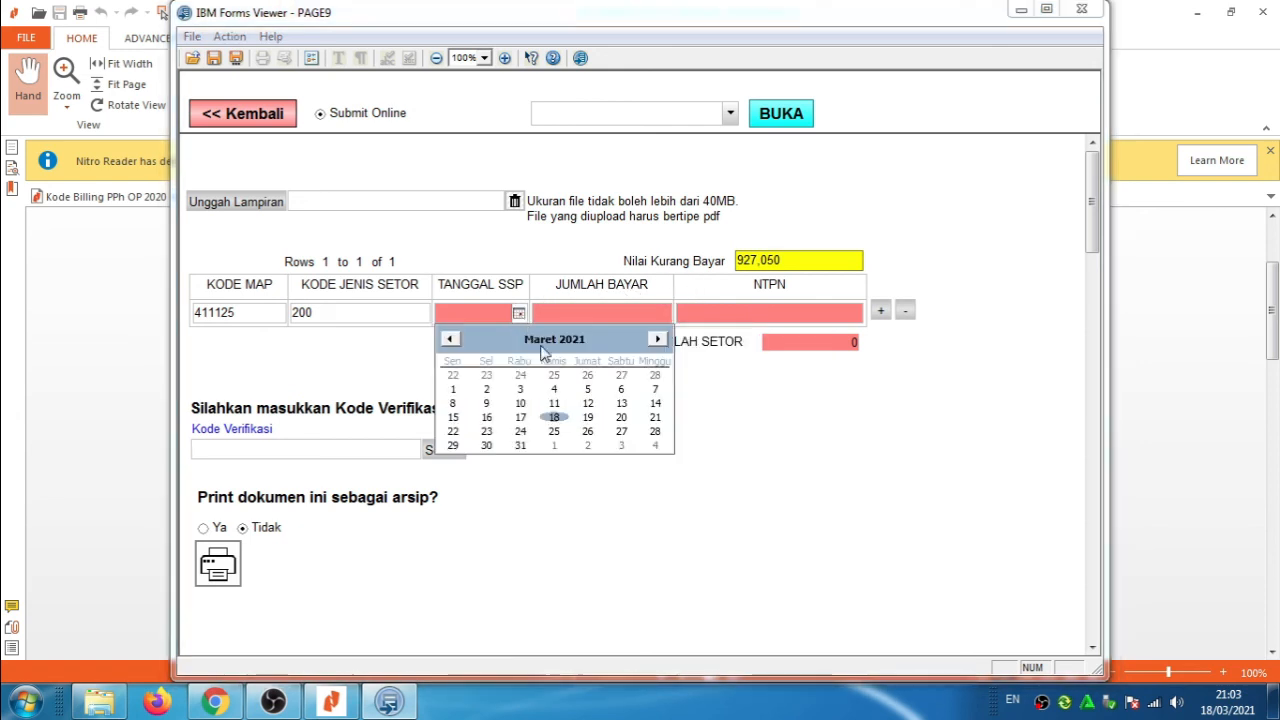
pyautogui.click(521, 419)
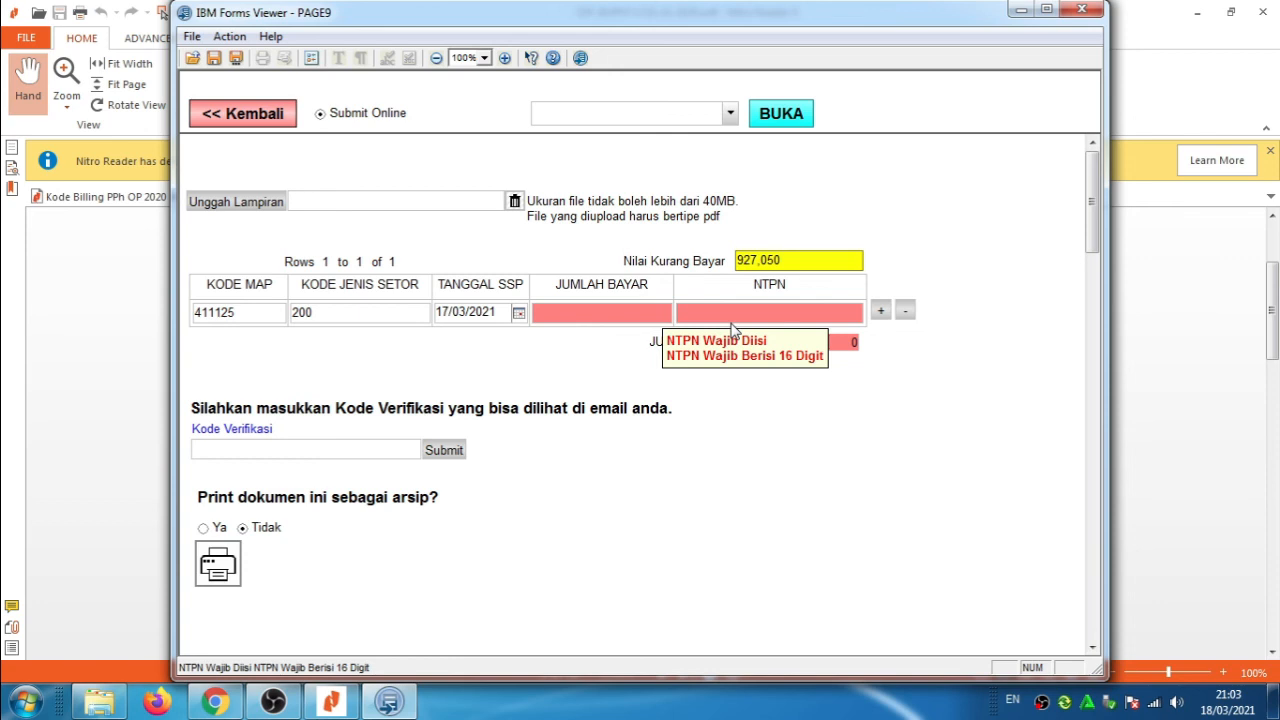
pyautogui.write('927050')
pyautogui.click(740, 316)
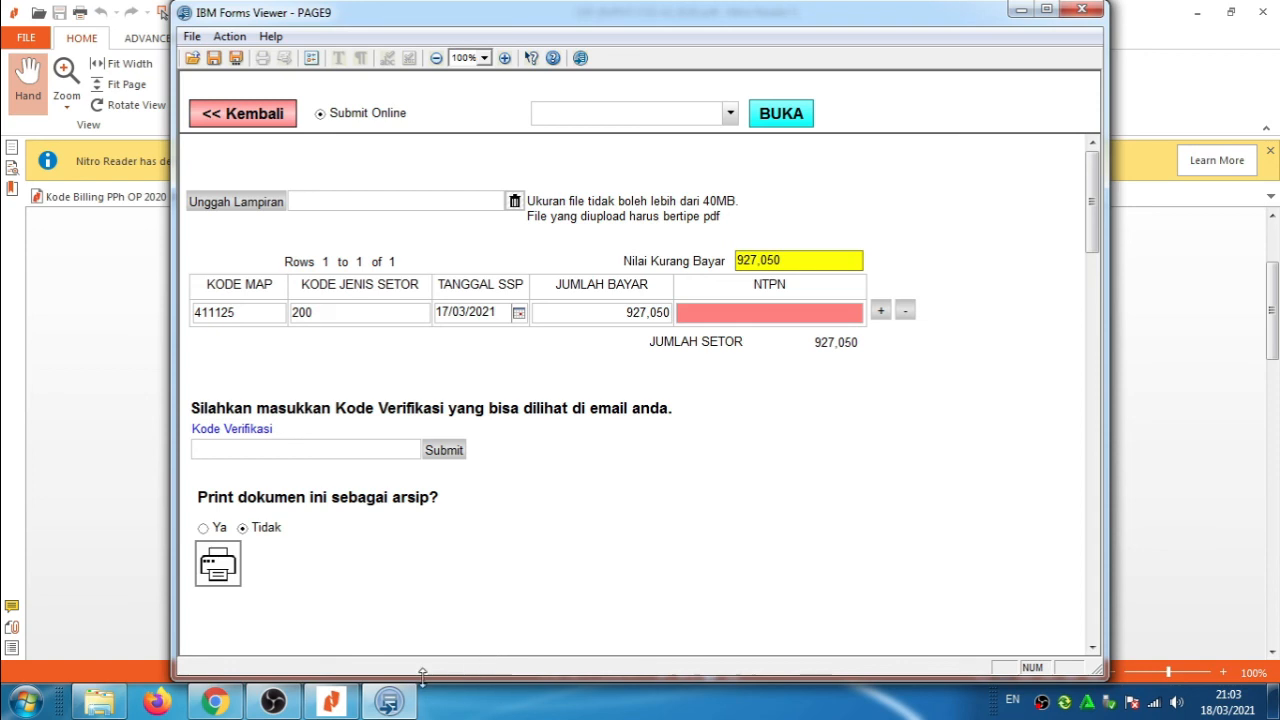
# - Copy the NTPN from the bank receipt and paste it into the NTPN field
pyautogui.click(335, 706)
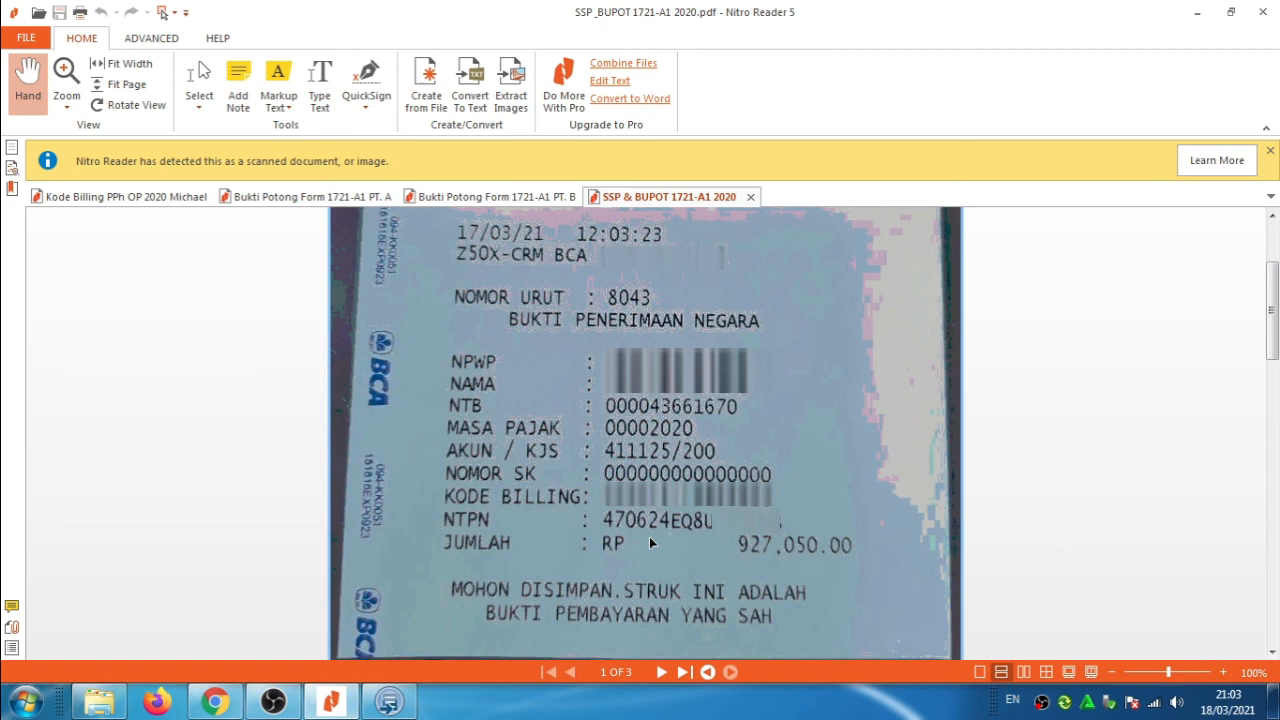
pyautogui.hotkey('alt', 'Tab')
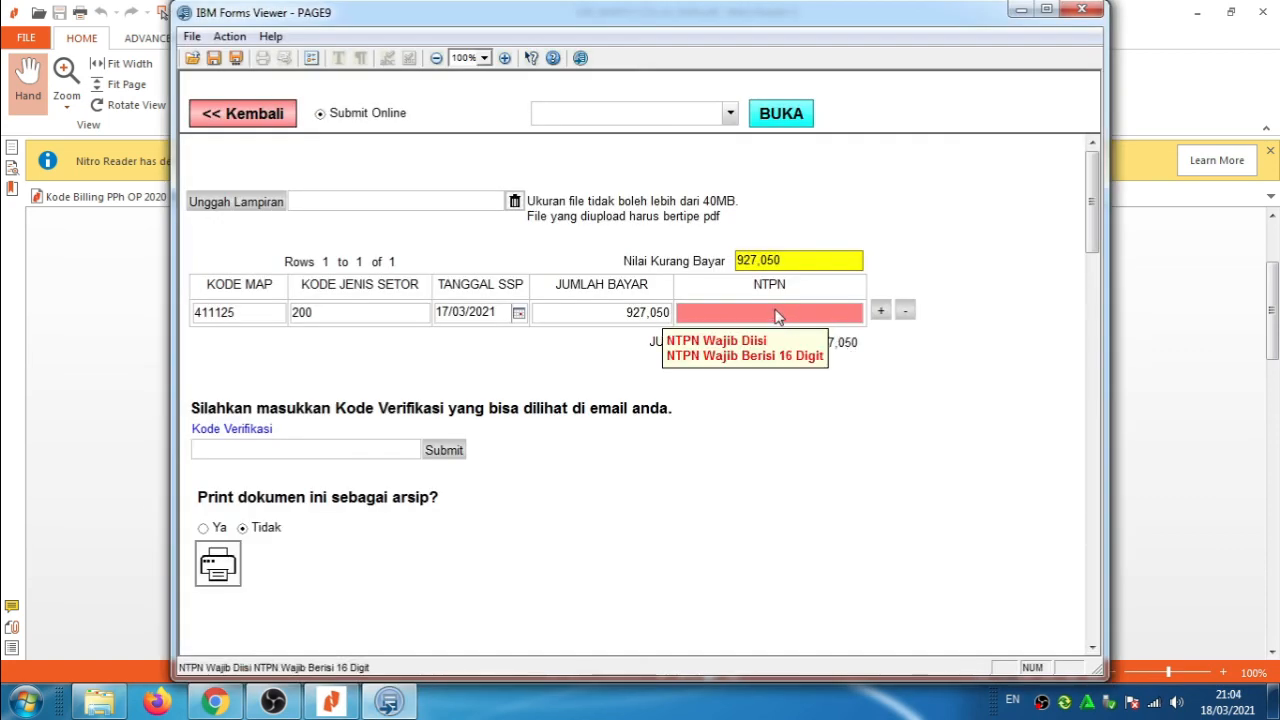
pyautogui.hotkey('ctrl', 'v')
pyautogui.click(395, 450)
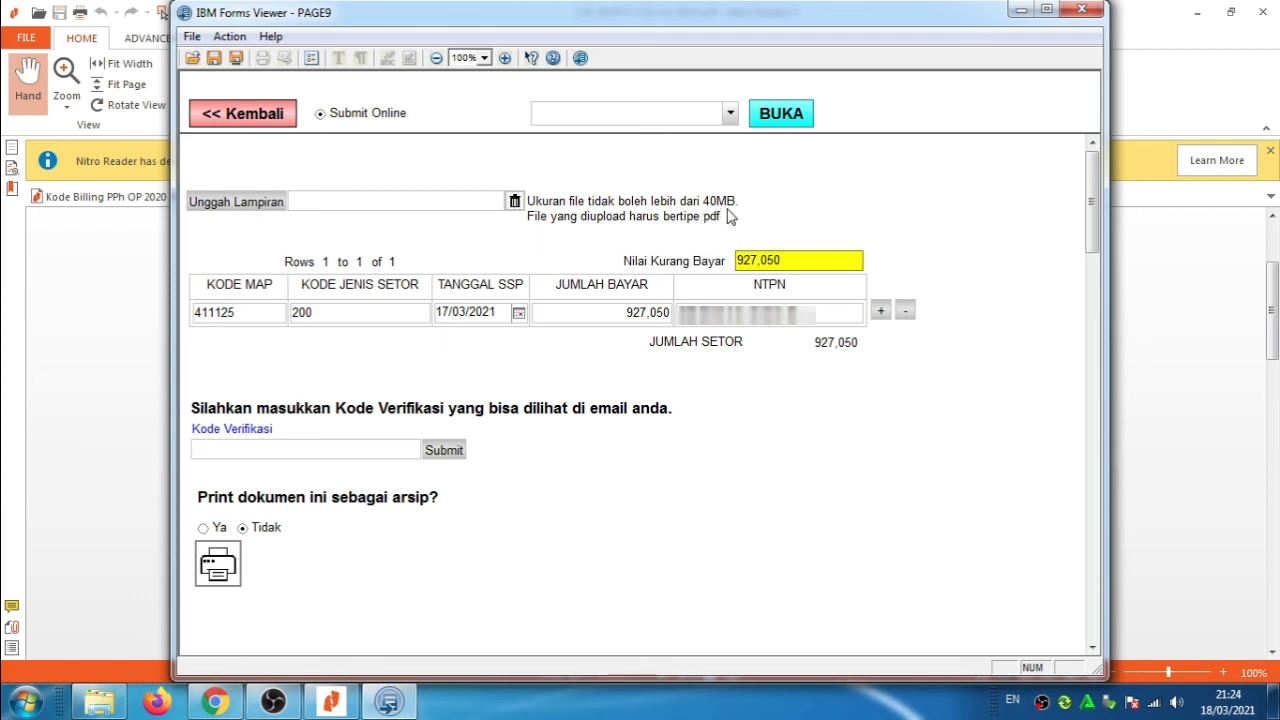
pyautogui.click(249, 203)
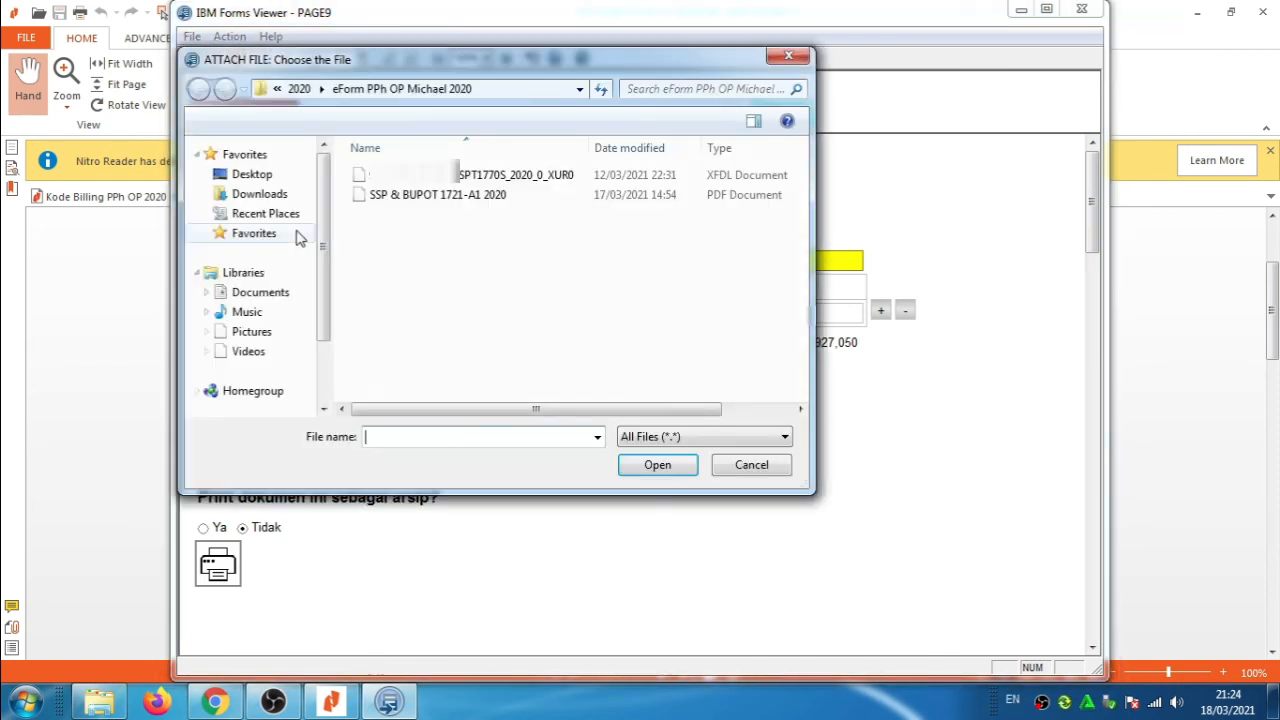
# - Attach the SSP & BUPOT 1721-A1 2020 PDF to the return
pyautogui.click(415, 196)
pyautogui.click(657, 469)
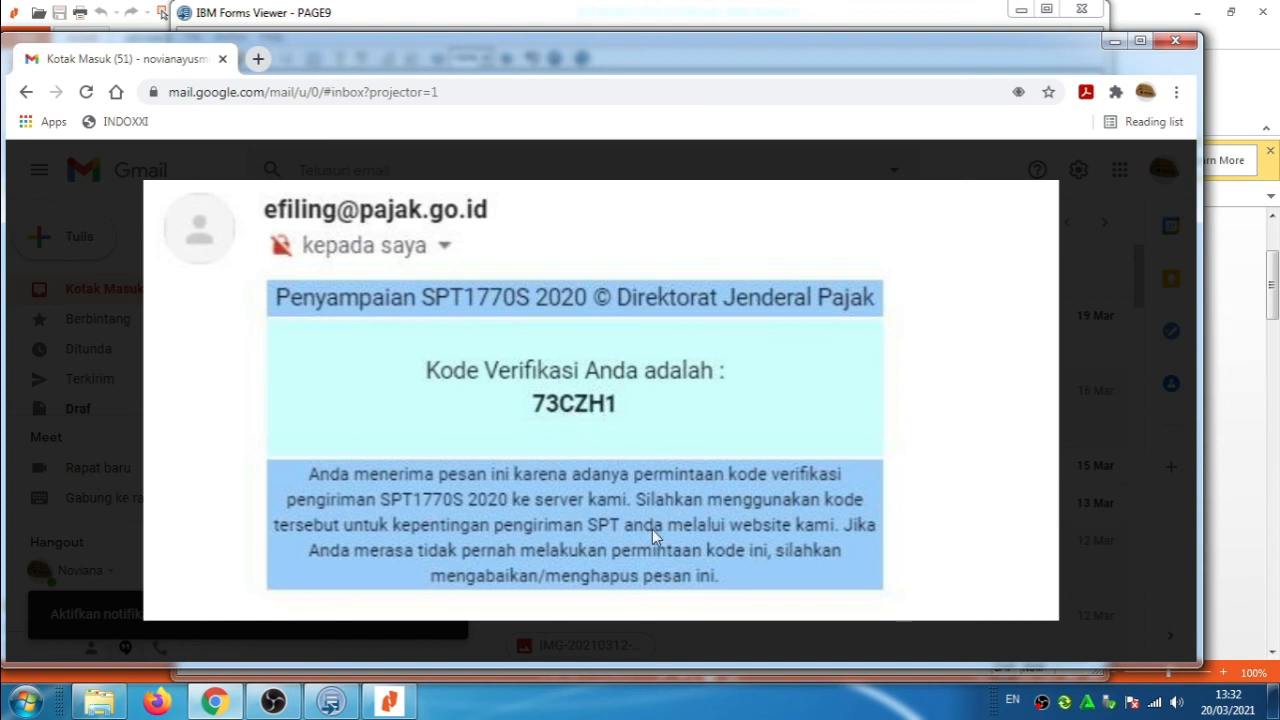
# - Enter the emailed verification code in Kode Verifikasi and submit the return
pyautogui.click(332, 703)
pyautogui.click(309, 455)
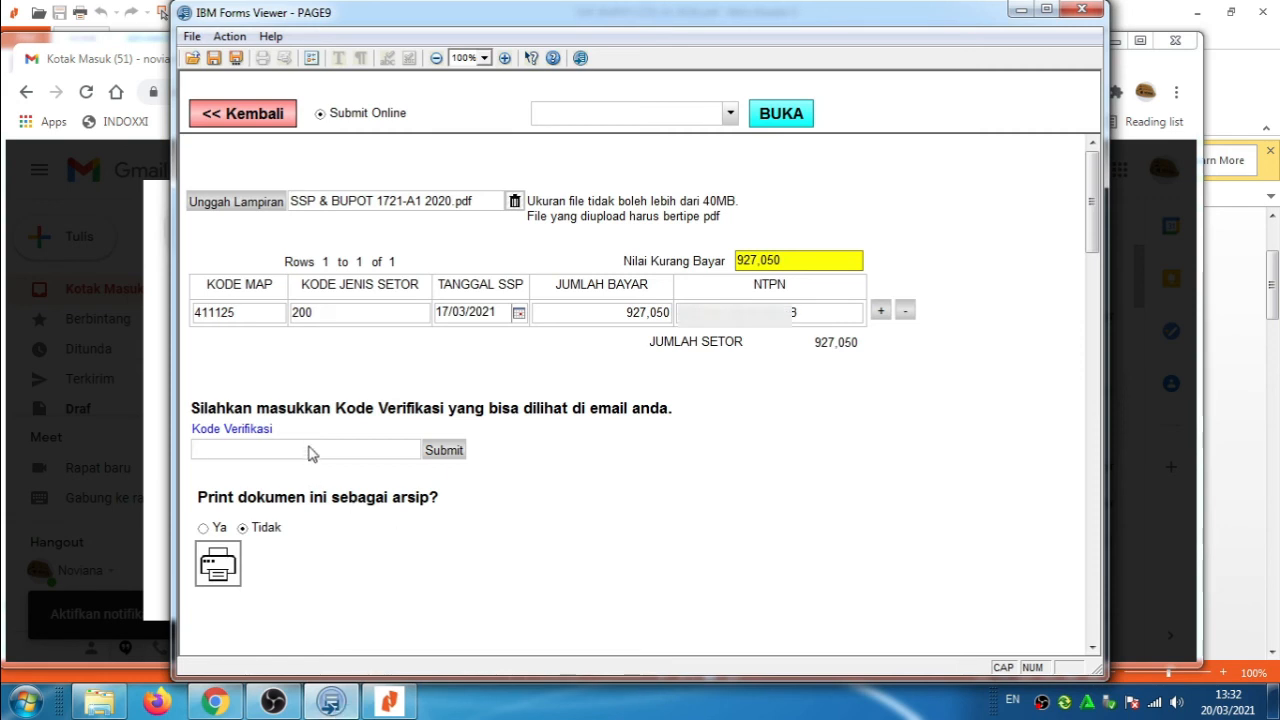
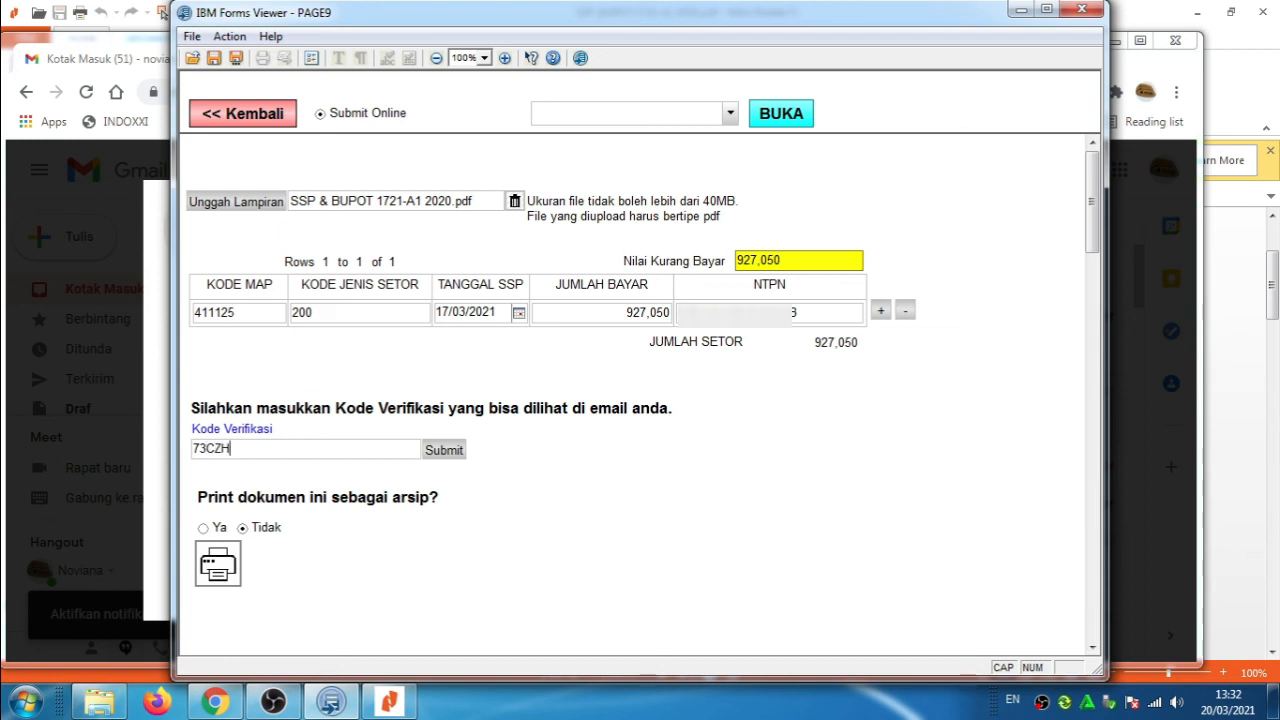
pyautogui.click(444, 450)
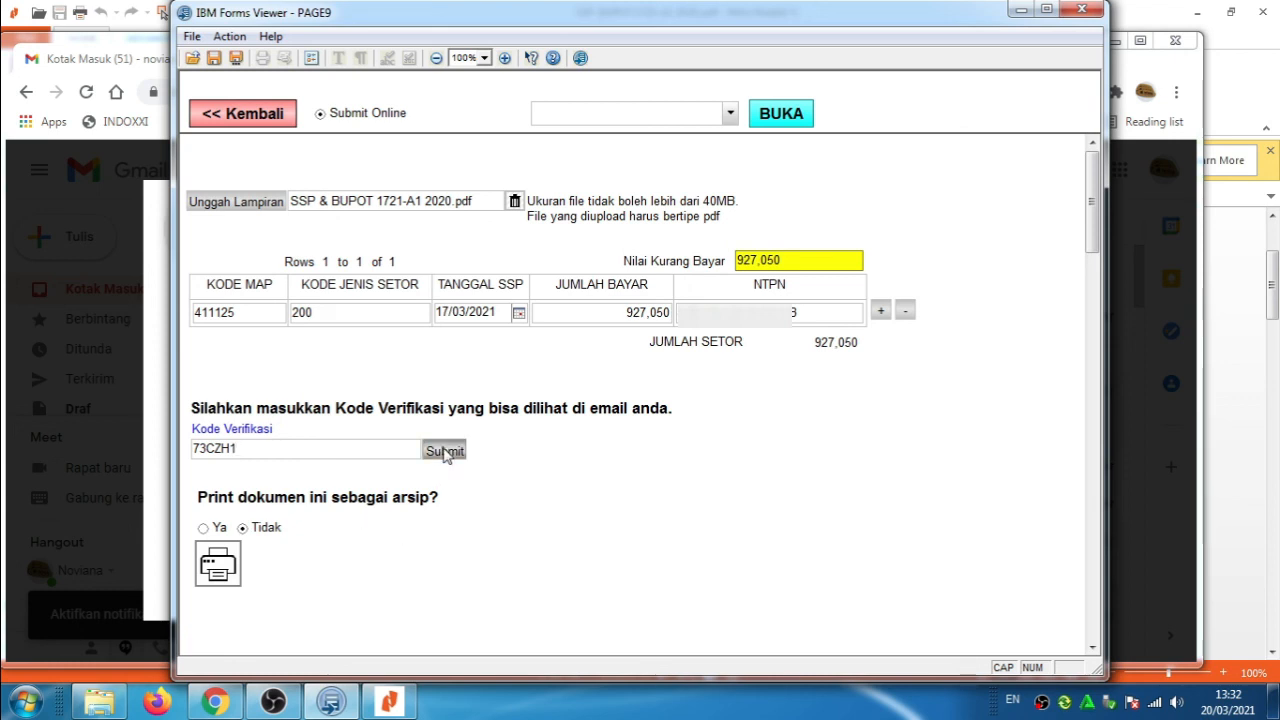